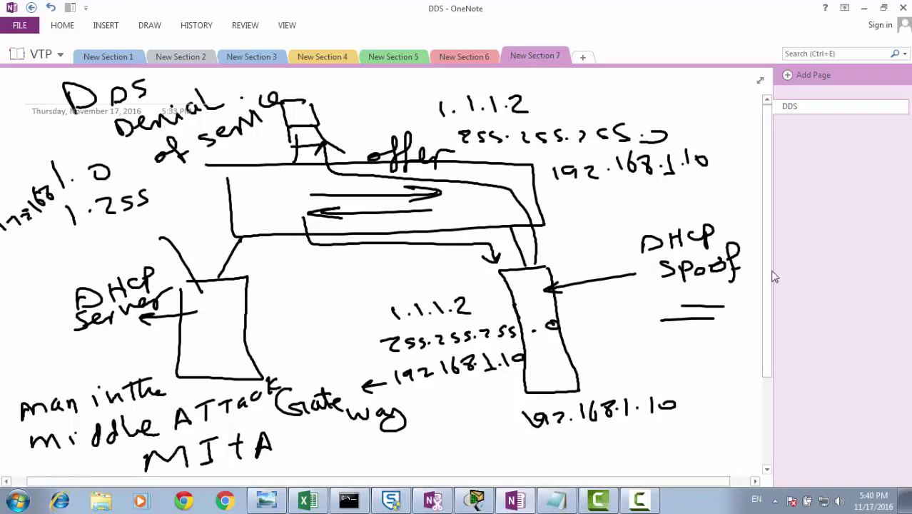
Examine the lease obtained and lease expiry times in the Local Area Connection details, and close the network windows
{"action": "left_click", "coordinate": [825, 501]}
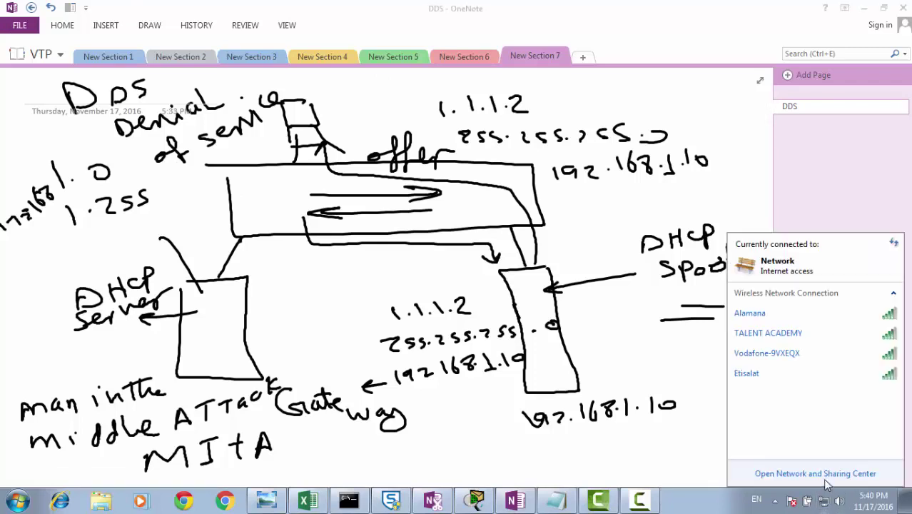
{"action": "left_click", "coordinate": [821, 475]}
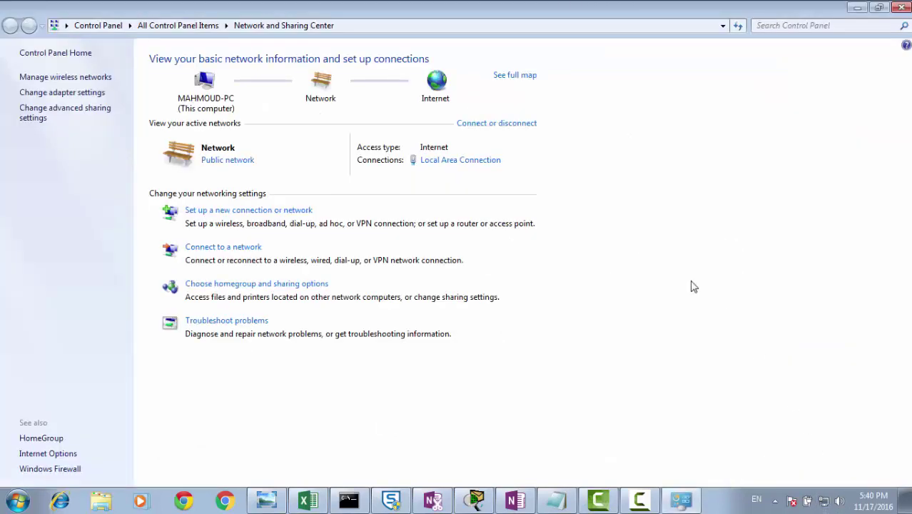
{"action": "left_click", "coordinate": [447, 161]}
{"action": "left_click", "coordinate": [406, 244]}
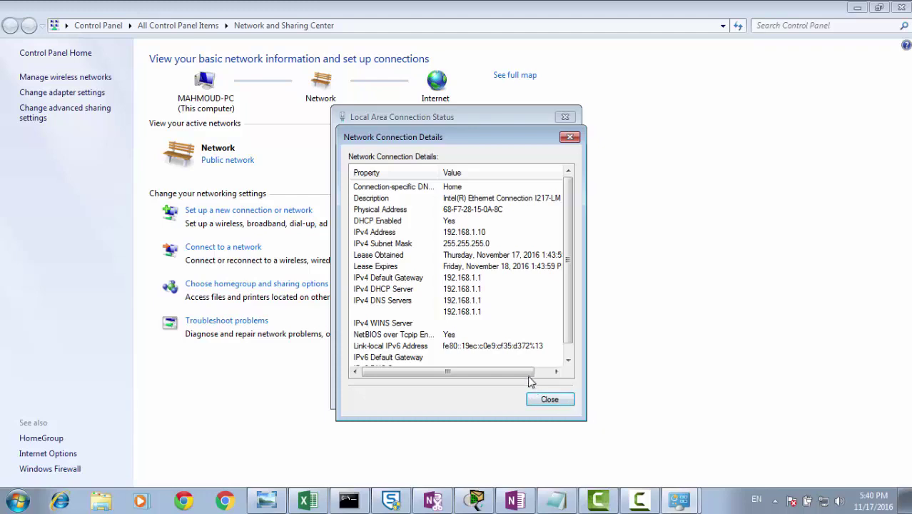
{"action": "left_click", "coordinate": [557, 372]}
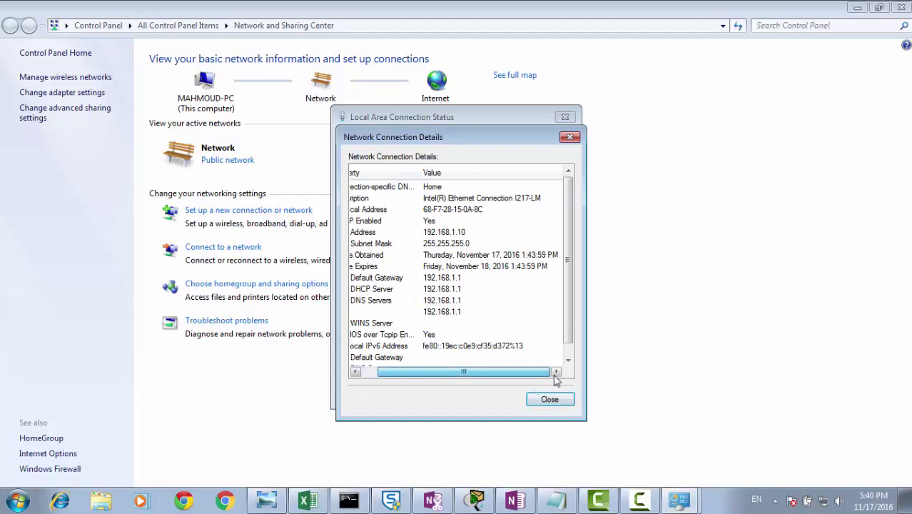
{"action": "left_click", "coordinate": [504, 260]}
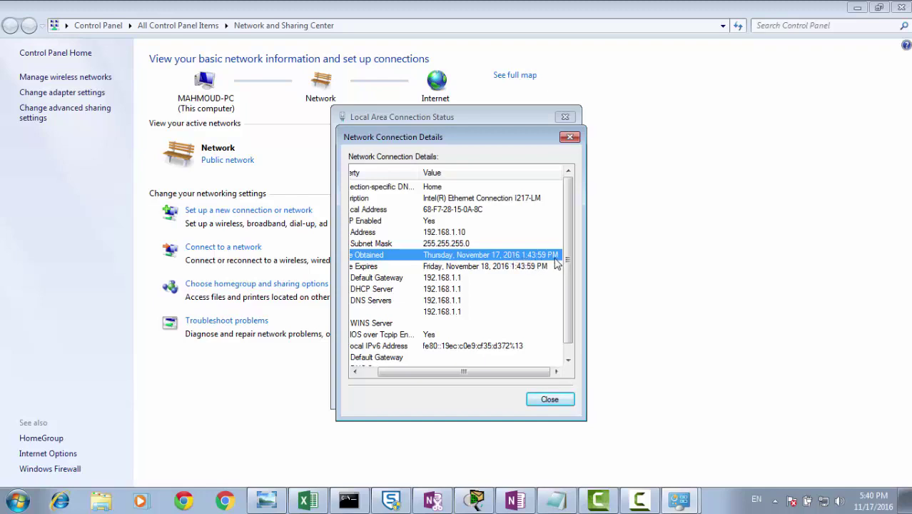
{"action": "left_click", "coordinate": [483, 267]}
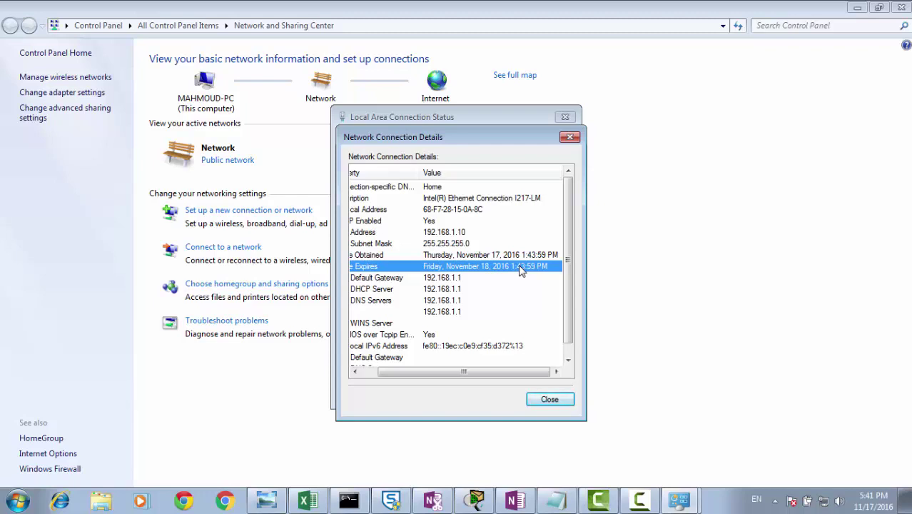
{"action": "left_click", "coordinate": [570, 136]}
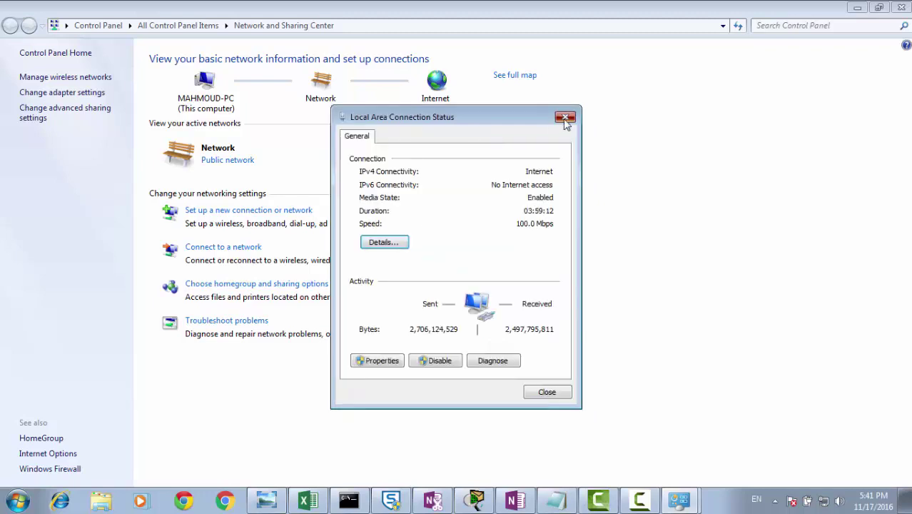
{"action": "left_click", "coordinate": [565, 117]}
{"action": "left_click", "coordinate": [904, 7]}
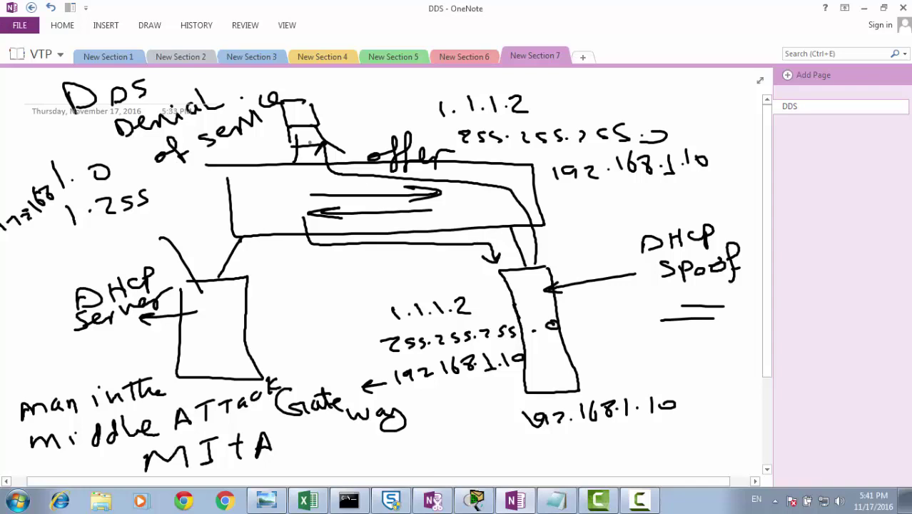
Add a new notebook section and sketch a wide box with two opposing horizontal arrows inside it
{"action": "left_click", "coordinate": [583, 59]}
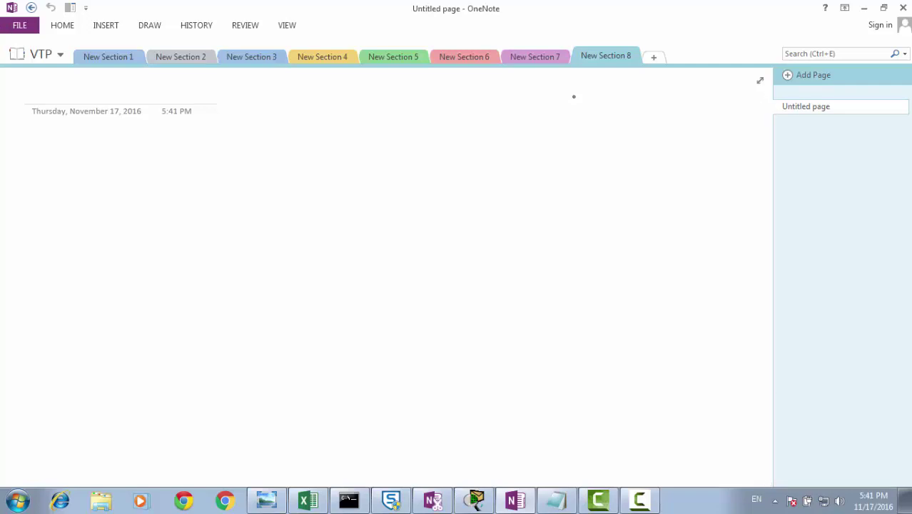
{"action": "mouse_move", "coordinate": [170, 162]}
{"action": "left_mouse_down"}
{"action": "mouse_move", "coordinate": [416, 152]}
{"action": "mouse_move", "coordinate": [491, 194]}
{"action": "mouse_move", "coordinate": [410, 224]}
{"action": "mouse_move", "coordinate": [197, 228]}
{"action": "mouse_move", "coordinate": [182, 163]}
{"action": "left_mouse_up"}
{"action": "mouse_move", "coordinate": [240, 174]}
{"action": "left_mouse_down"}
{"action": "mouse_move", "coordinate": [367, 176]}
{"action": "mouse_move", "coordinate": [279, 202]}
{"action": "left_mouse_up"}
Handwrite "Ip dhcp snooping" to the right of the sketched box
{"action": "left_click_drag", "start_coordinate": [503, 157], "coordinate": [505, 169]}
{"action": "mouse_move", "coordinate": [497, 170]}
{"action": "left_mouse_down"}
{"action": "mouse_move", "coordinate": [513, 167]}
{"action": "mouse_move", "coordinate": [514, 151]}
{"action": "left_mouse_up"}
{"action": "mouse_move", "coordinate": [525, 154]}
{"action": "left_mouse_down"}
{"action": "mouse_move", "coordinate": [528, 174]}
{"action": "mouse_move", "coordinate": [529, 165]}
{"action": "mouse_move", "coordinate": [570, 161]}
{"action": "left_mouse_up"}
{"action": "mouse_move", "coordinate": [572, 141]}
{"action": "left_mouse_down"}
{"action": "mouse_move", "coordinate": [570, 162]}
{"action": "mouse_move", "coordinate": [584, 163]}
{"action": "left_mouse_up"}
{"action": "left_click_drag", "start_coordinate": [585, 153], "coordinate": [607, 160]}
{"action": "mouse_move", "coordinate": [622, 148]}
{"action": "left_mouse_down"}
{"action": "mouse_move", "coordinate": [625, 168]}
{"action": "mouse_move", "coordinate": [632, 151]}
{"action": "left_mouse_up"}
{"action": "mouse_move", "coordinate": [663, 143]}
{"action": "left_mouse_down"}
{"action": "mouse_move", "coordinate": [651, 160]}
{"action": "mouse_move", "coordinate": [690, 157]}
{"action": "left_mouse_up"}
{"action": "left_click_drag", "start_coordinate": [699, 148], "coordinate": [719, 162]}
{"action": "left_click_drag", "start_coordinate": [720, 143], "coordinate": [746, 147]}
{"action": "left_click_drag", "start_coordinate": [751, 143], "coordinate": [732, 171]}
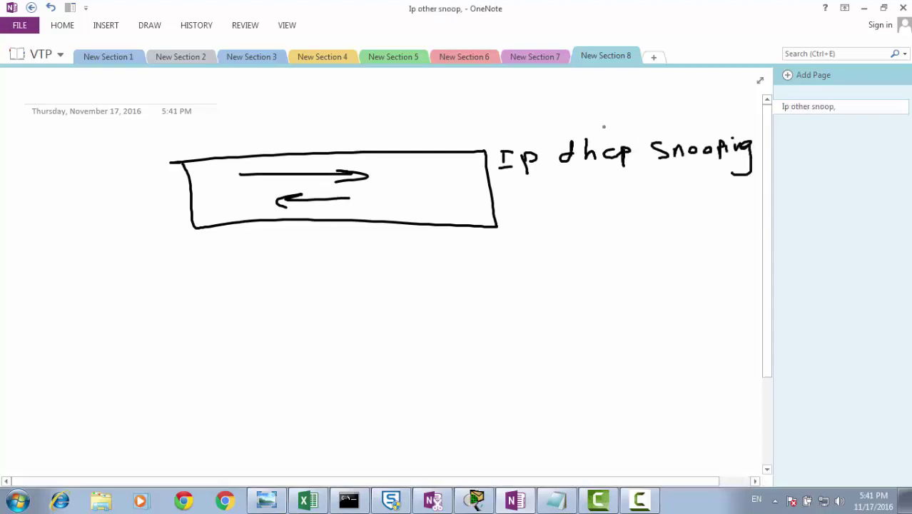
Handwrite "spoof" above the "Ip dhcp snooping" note
{"action": "mouse_move", "coordinate": [587, 95]}
{"action": "left_mouse_down"}
{"action": "mouse_move", "coordinate": [576, 109]}
{"action": "mouse_move", "coordinate": [601, 116]}
{"action": "left_mouse_up"}
{"action": "left_click_drag", "start_coordinate": [601, 99], "coordinate": [633, 107]}
{"action": "mouse_move", "coordinate": [658, 84]}
{"action": "left_mouse_down"}
{"action": "mouse_move", "coordinate": [651, 117]}
{"action": "mouse_move", "coordinate": [659, 105]}
{"action": "left_mouse_up"}
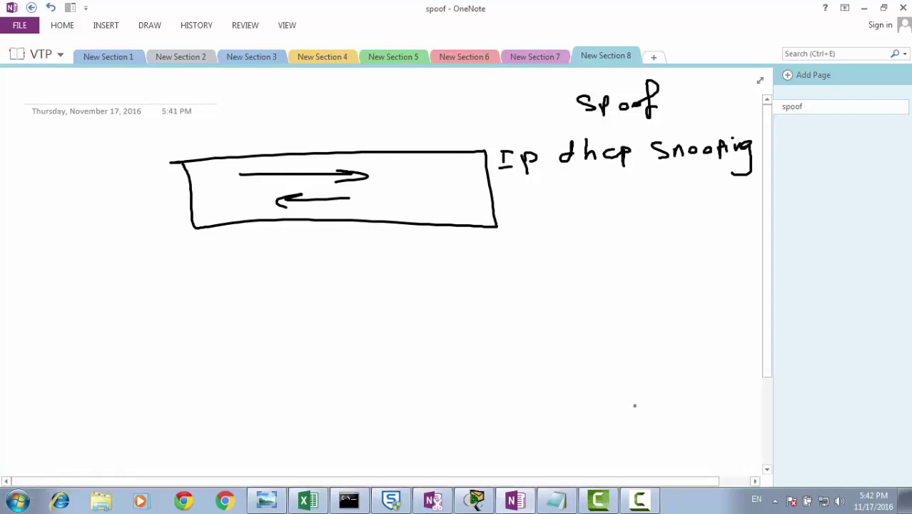
Switch to Cisco Packet Tracer and place a 2960 switch in the empty area right of Switch2
{"action": "key", "text": "alt+Tab"}
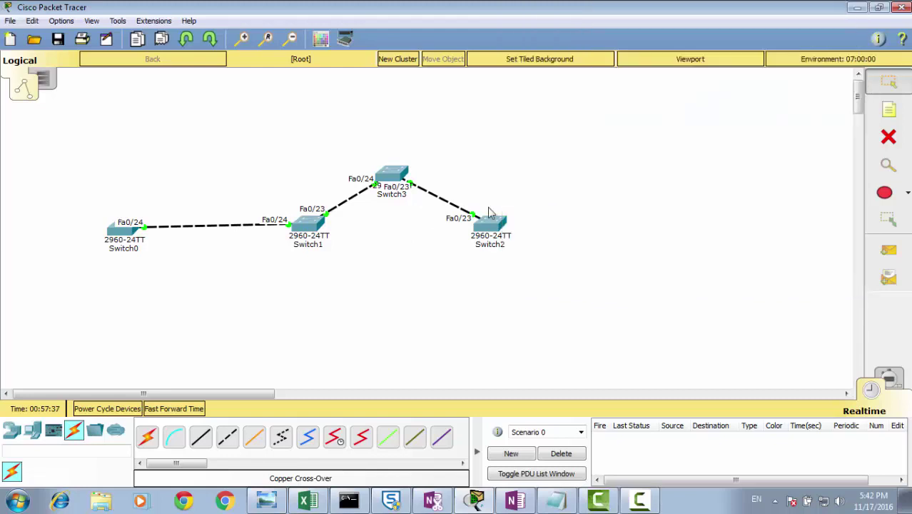
{"action": "left_click", "coordinate": [12, 430]}
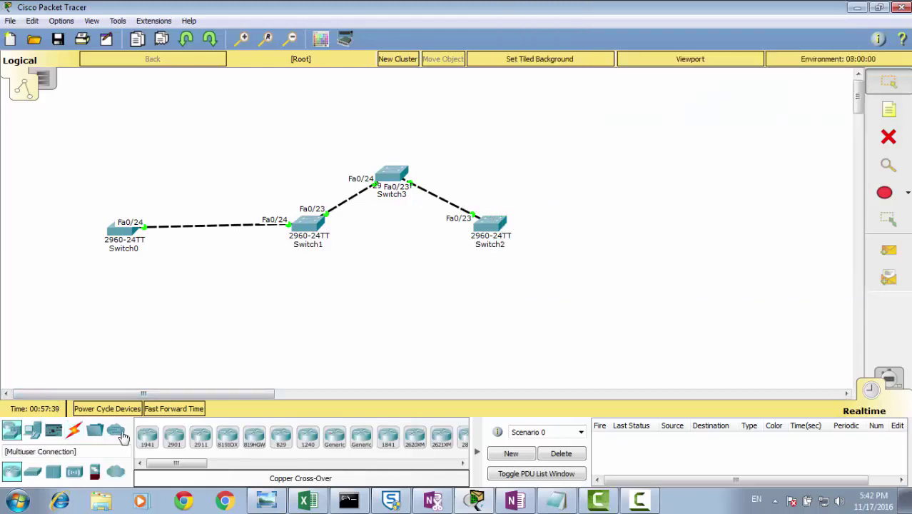
{"action": "left_click", "coordinate": [33, 471]}
{"action": "left_click", "coordinate": [147, 434]}
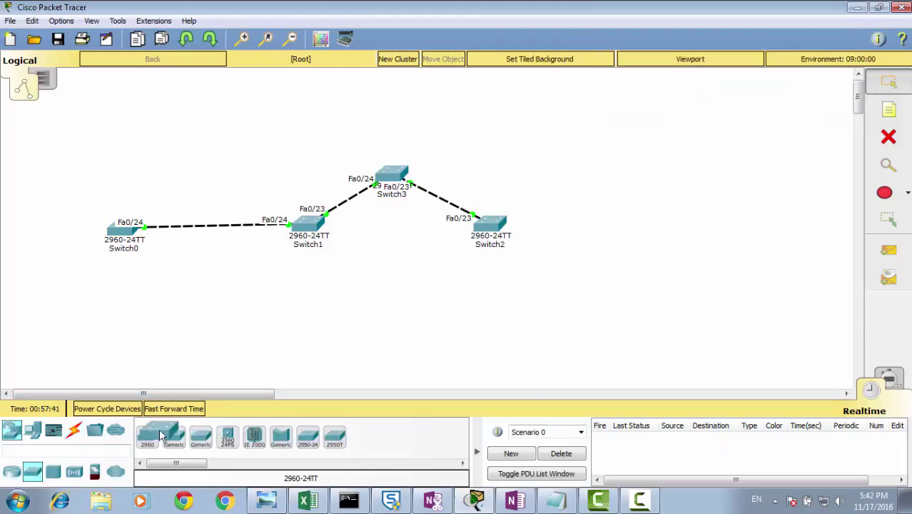
{"action": "left_click", "coordinate": [643, 197]}
View Switch4's command line up to the Switch> prompt and close the device window
{"action": "left_click", "coordinate": [643, 196]}
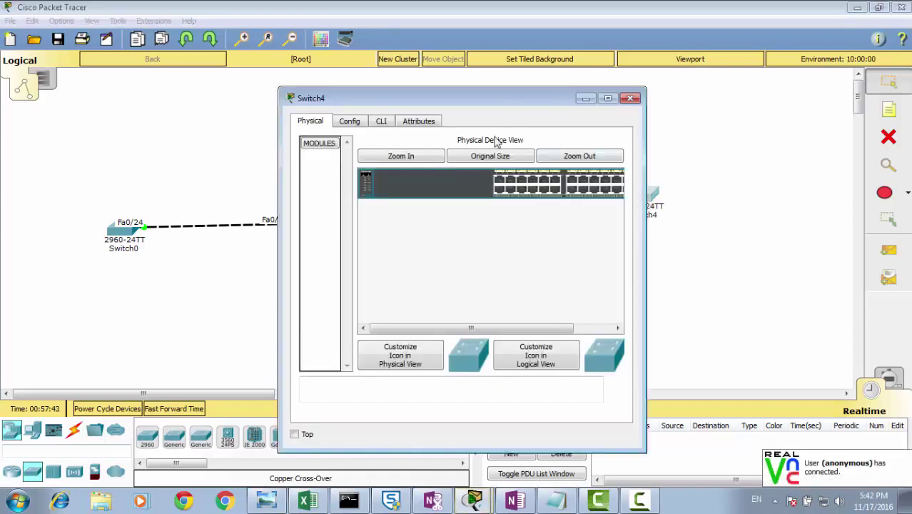
{"action": "left_click", "coordinate": [381, 121]}
{"action": "double_click", "coordinate": [386, 101]}
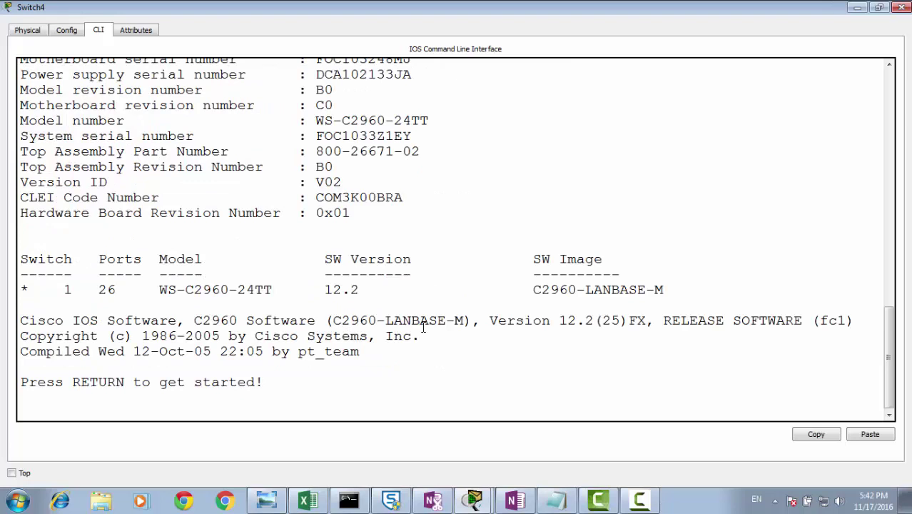
{"action": "key", "text": "Return"}
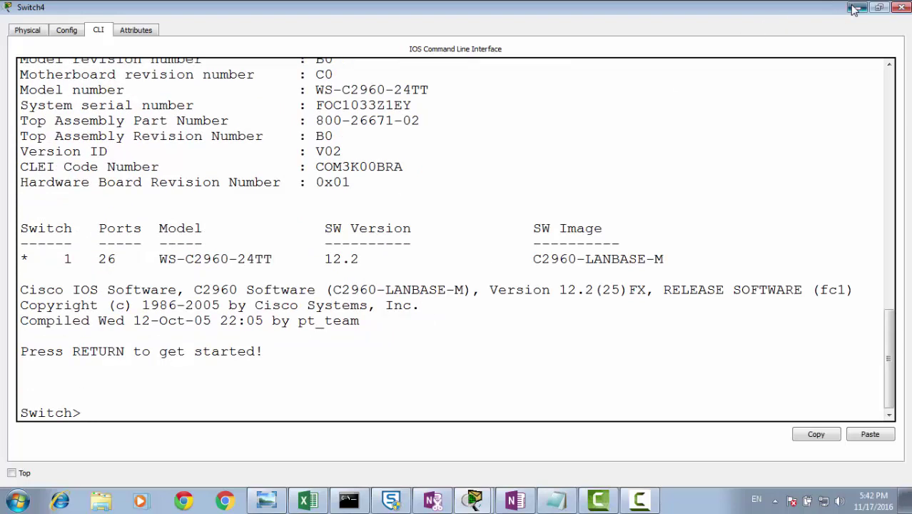
{"action": "left_click", "coordinate": [901, 7]}
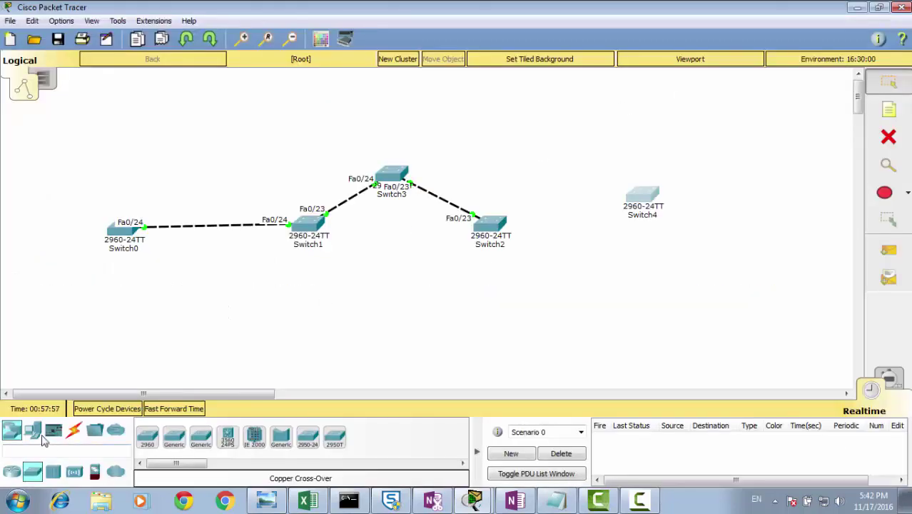
Place a generic server to the lower right of Switch4 and two generic PCs below the switch
{"action": "left_click", "coordinate": [39, 437]}
{"action": "left_click", "coordinate": [201, 437]}
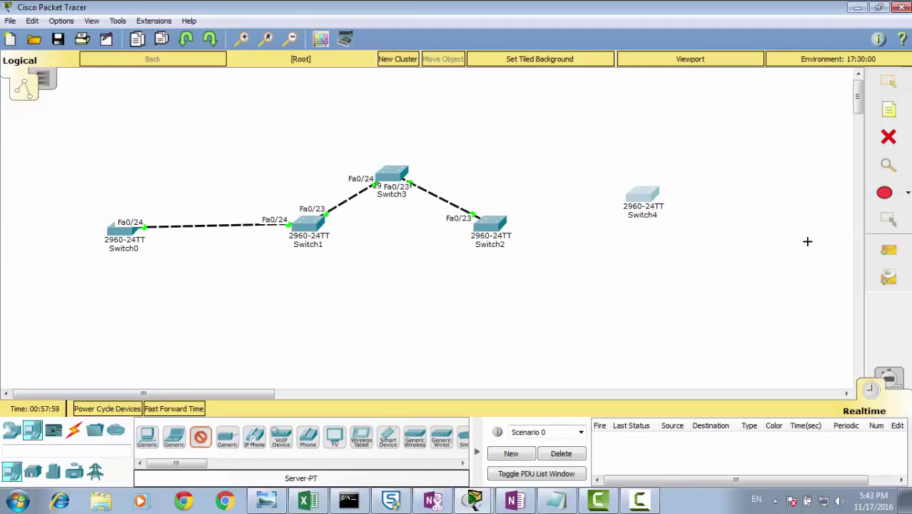
{"action": "left_click", "coordinate": [757, 270]}
{"action": "left_click", "coordinate": [147, 437]}
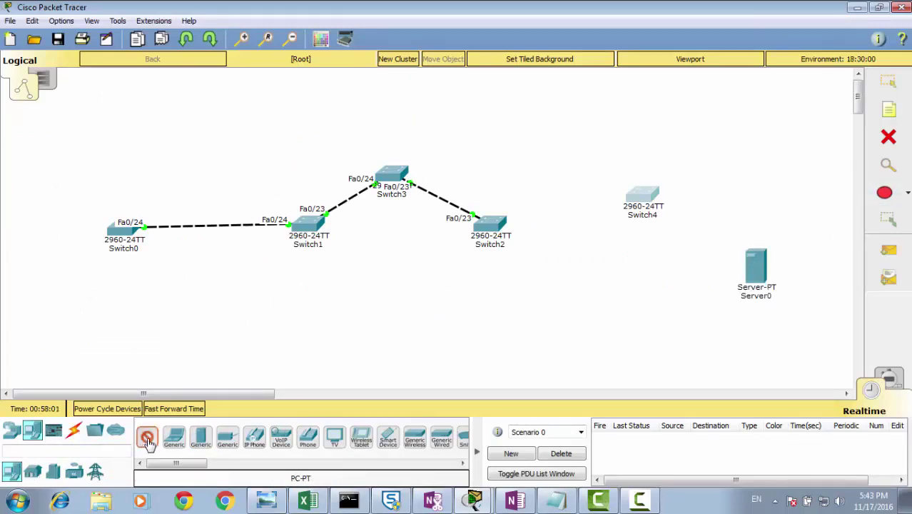
{"action": "left_click", "coordinate": [586, 264]}
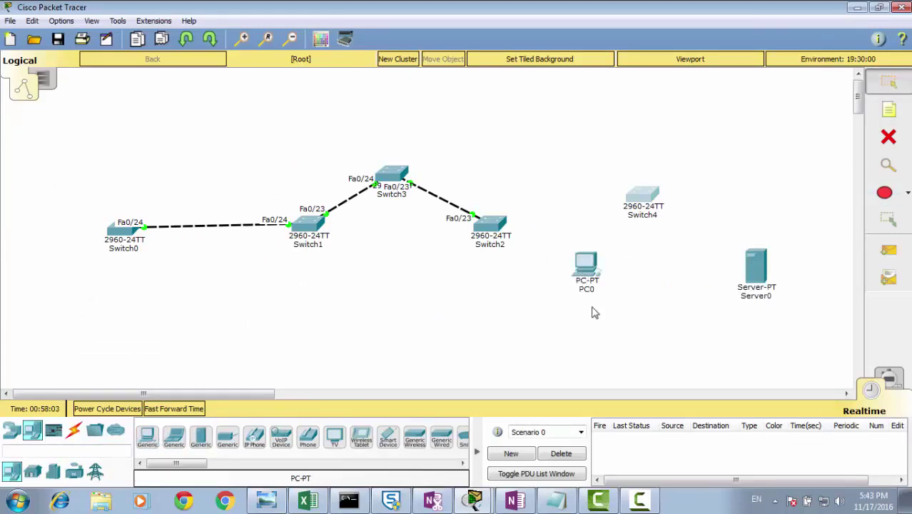
{"action": "left_click", "coordinate": [147, 437]}
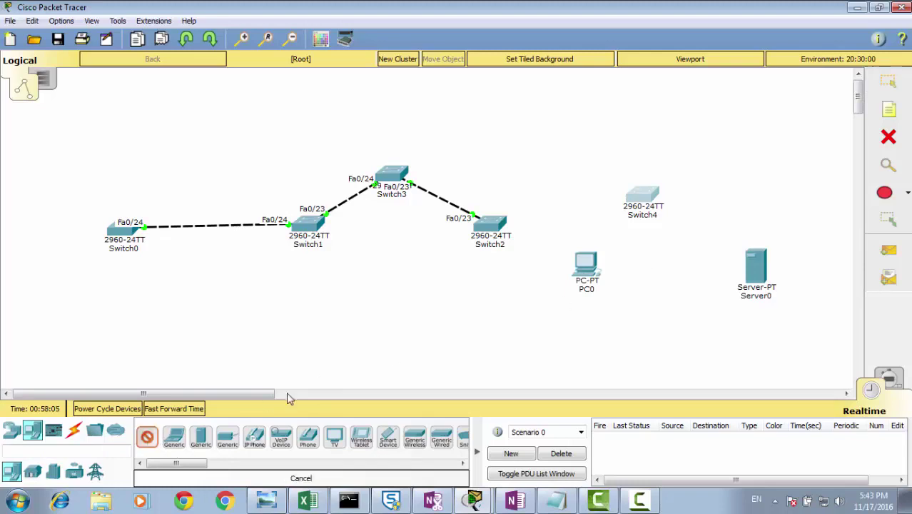
{"action": "left_click", "coordinate": [634, 258]}
Connect PC0 to Switch4's FastEthernet0/1 port with a Copper Straight-Through cable
{"action": "left_click", "coordinate": [75, 431]}
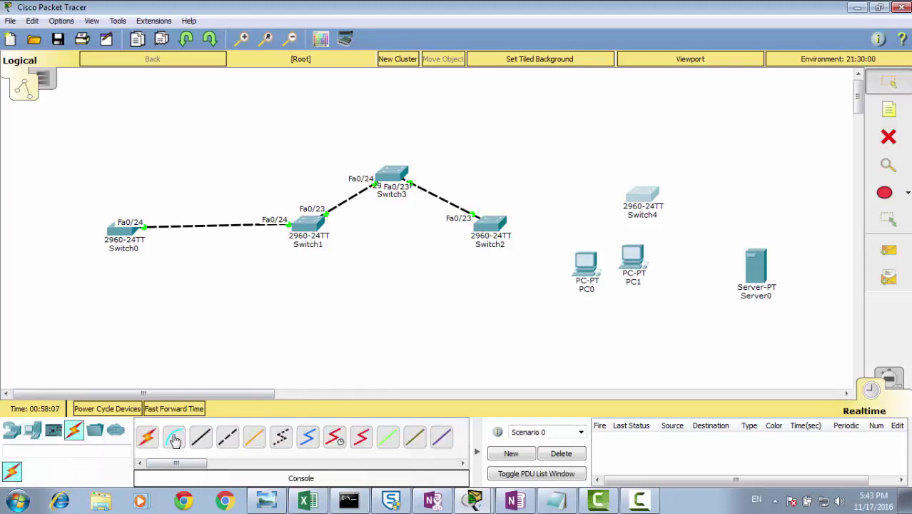
{"action": "left_click", "coordinate": [218, 436]}
{"action": "left_click", "coordinate": [582, 266]}
{"action": "left_click", "coordinate": [604, 318]}
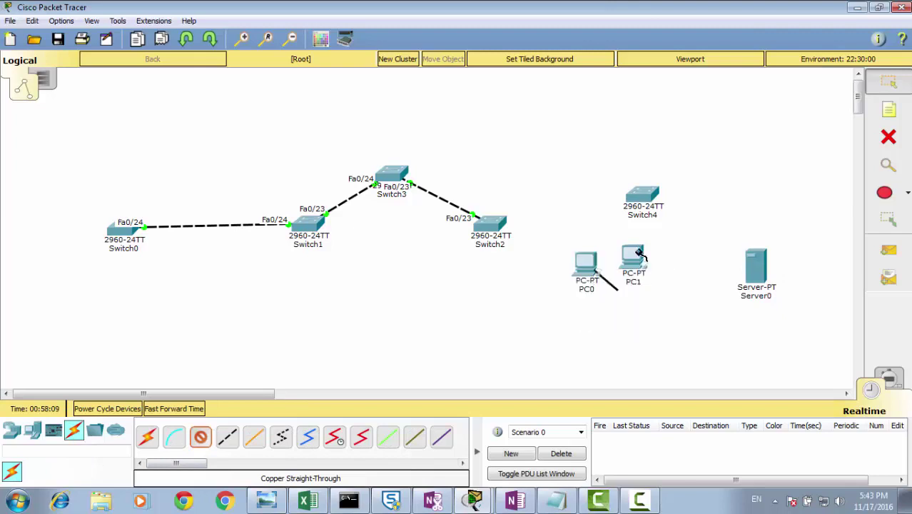
{"action": "left_click", "coordinate": [644, 204]}
{"action": "left_click", "coordinate": [661, 26]}
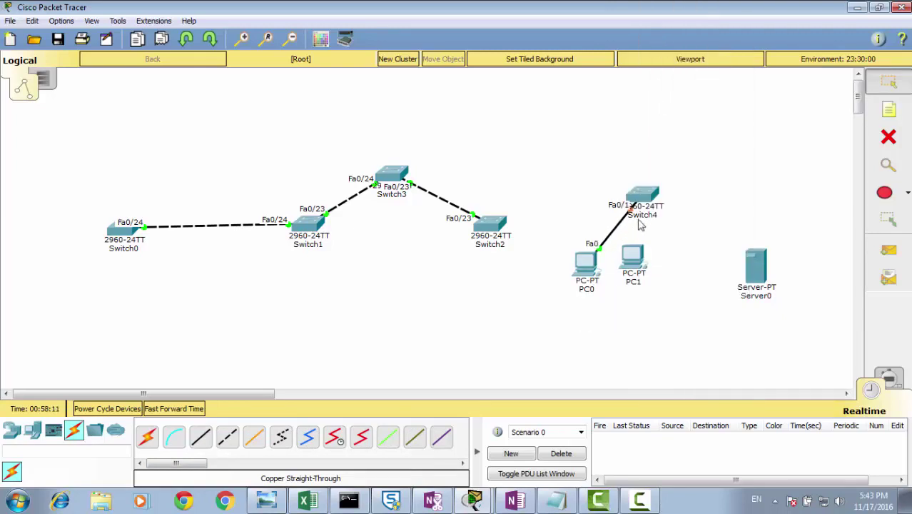
Connect PC1's FastEthernet0 port to Switch4's FastEthernet0/2 port with a Copper Straight-Through cable
{"action": "left_click", "coordinate": [200, 436]}
{"action": "left_click", "coordinate": [634, 261]}
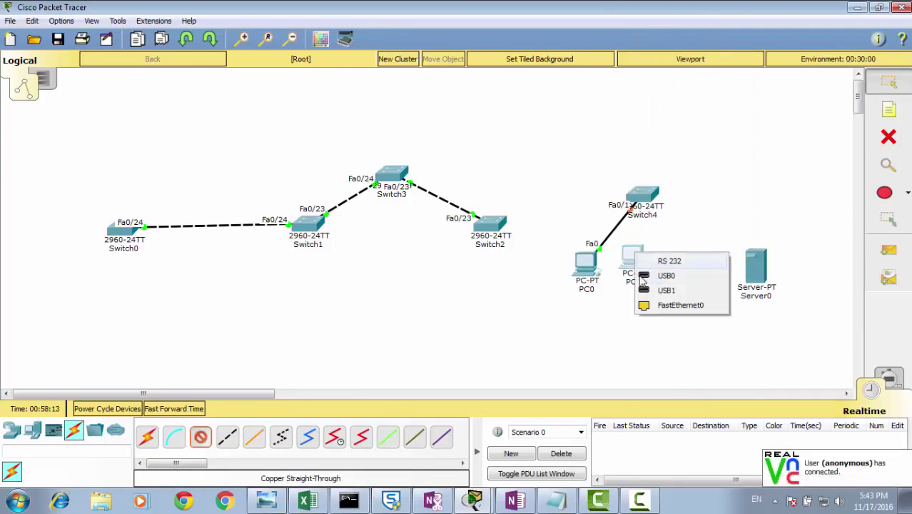
{"action": "left_click", "coordinate": [651, 305]}
{"action": "left_click", "coordinate": [643, 196]}
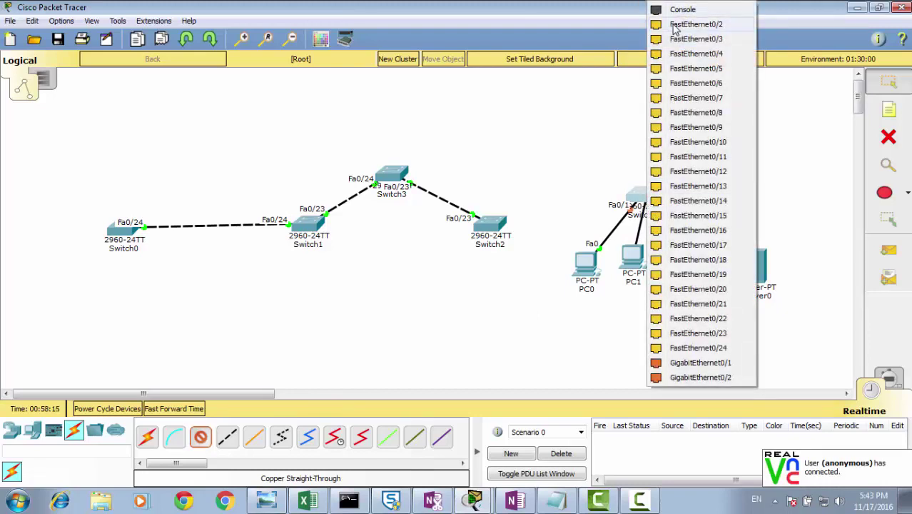
{"action": "left_click", "coordinate": [671, 37]}
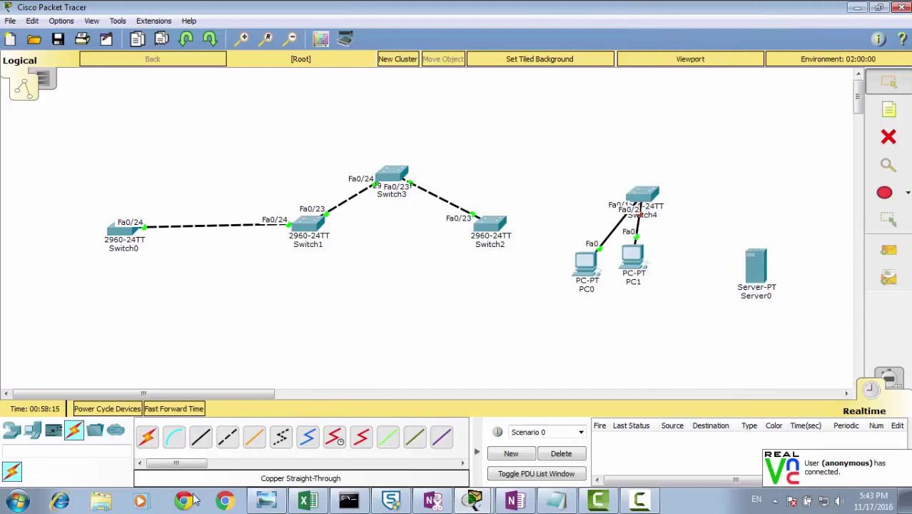
Connect Server0's FastEthernet0 port to Switch4's FastEthernet0/3 port with a Copper Straight-Through cable
{"action": "left_click", "coordinate": [760, 271]}
{"action": "left_click", "coordinate": [785, 271]}
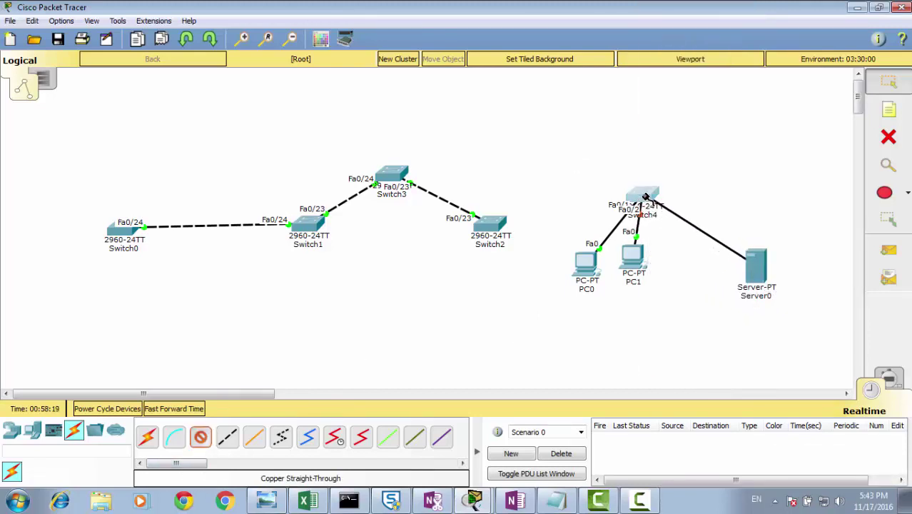
{"action": "left_click", "coordinate": [643, 206]}
{"action": "left_click", "coordinate": [665, 23]}
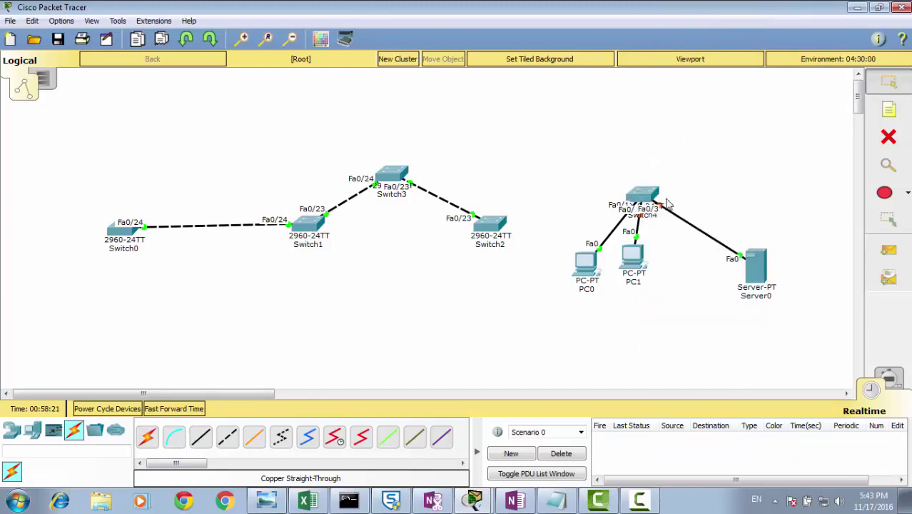
Turn on the DHCP service for FastEthernet0 in Server0's services configuration
{"action": "left_click", "coordinate": [755, 278]}
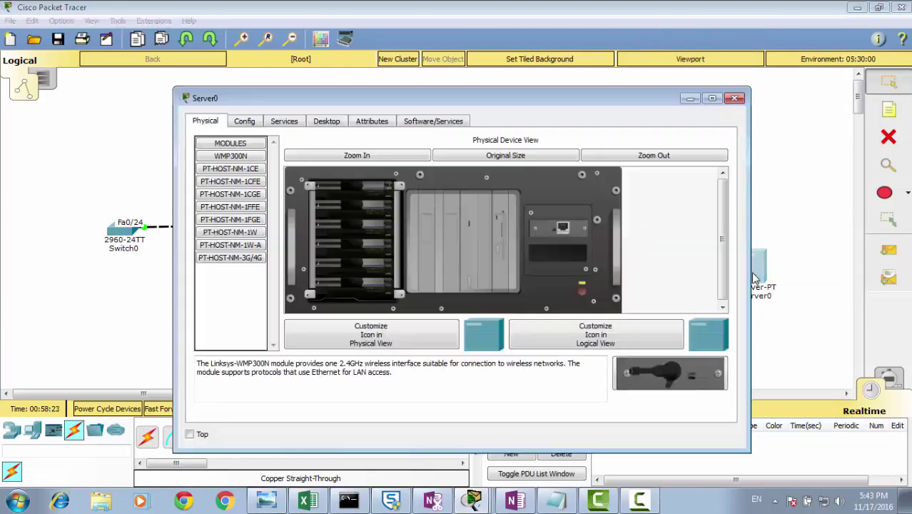
{"action": "double_click", "coordinate": [286, 104]}
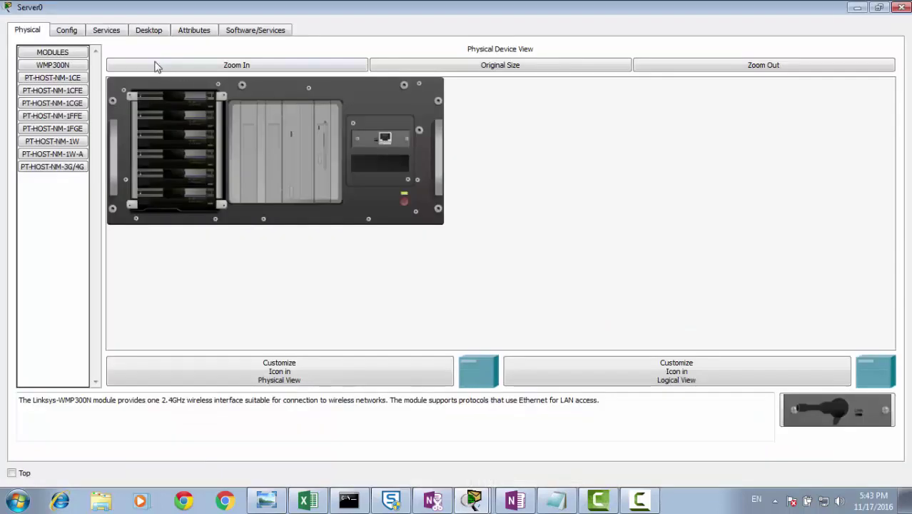
{"action": "left_click", "coordinate": [100, 32]}
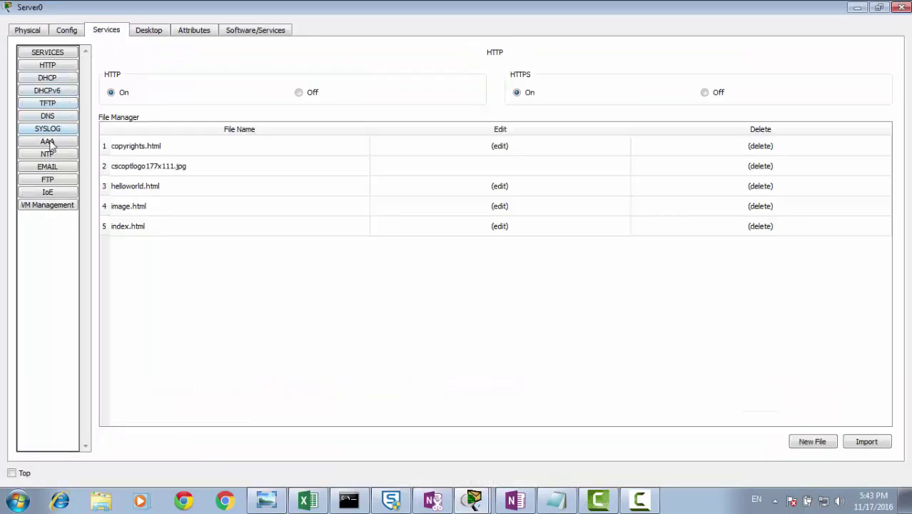
{"action": "left_click", "coordinate": [45, 77]}
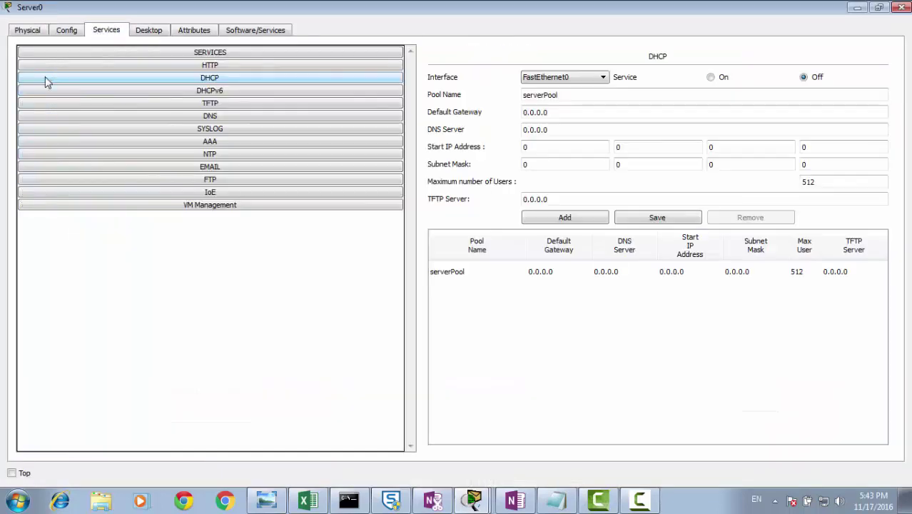
{"action": "left_click", "coordinate": [711, 77]}
Enter sales as the DHCP pool name, with default gateway 192.168.1.1 and DNS server 8.8.8.8
{"action": "left_click_drag", "start_coordinate": [604, 94], "coordinate": [489, 95]}
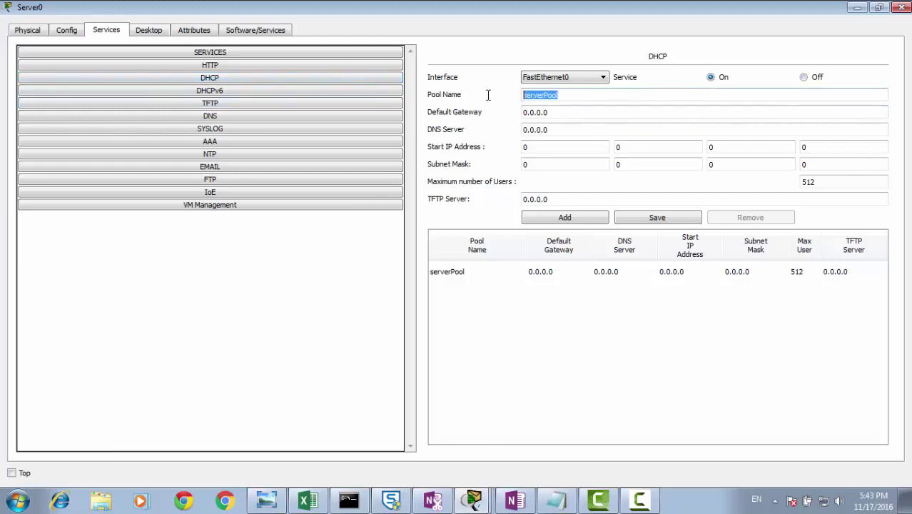
{"action": "type", "text": "sales"}
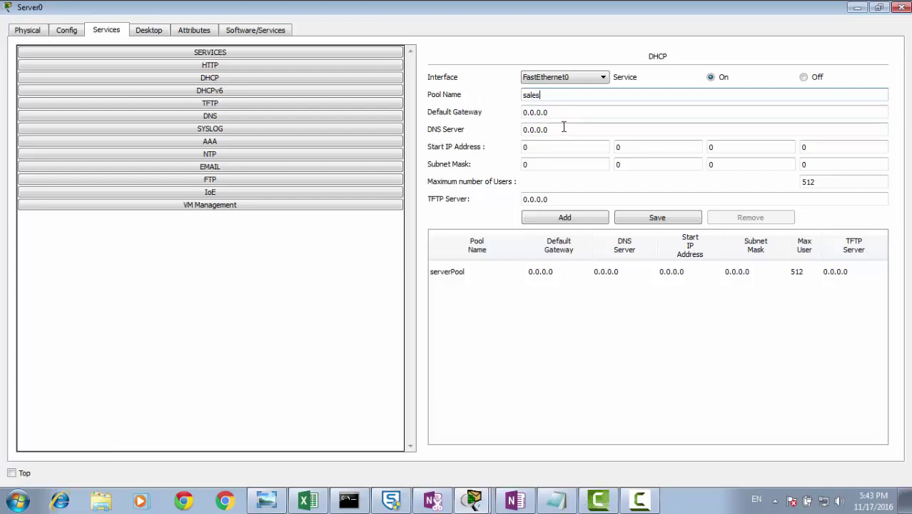
{"action": "left_click_drag", "start_coordinate": [564, 113], "coordinate": [497, 112]}
{"action": "type", "text": "192.168.1.1"}
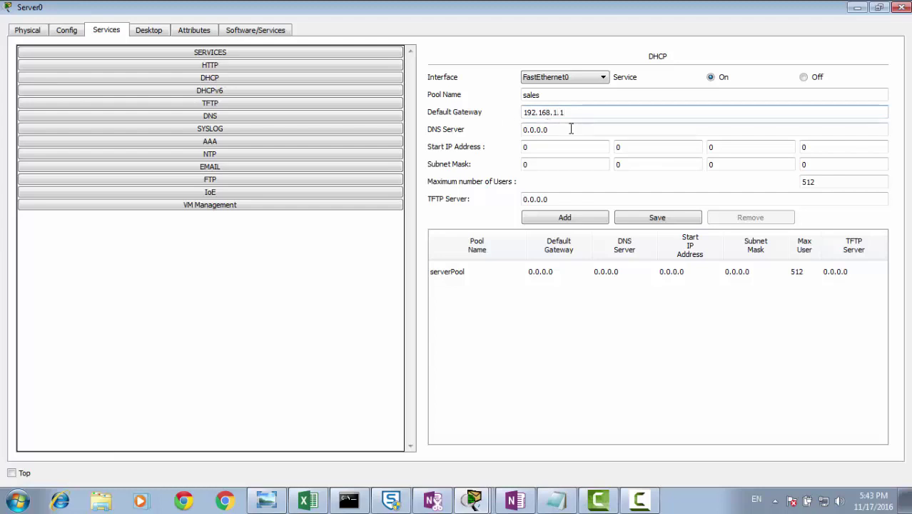
{"action": "left_click_drag", "start_coordinate": [570, 129], "coordinate": [492, 129]}
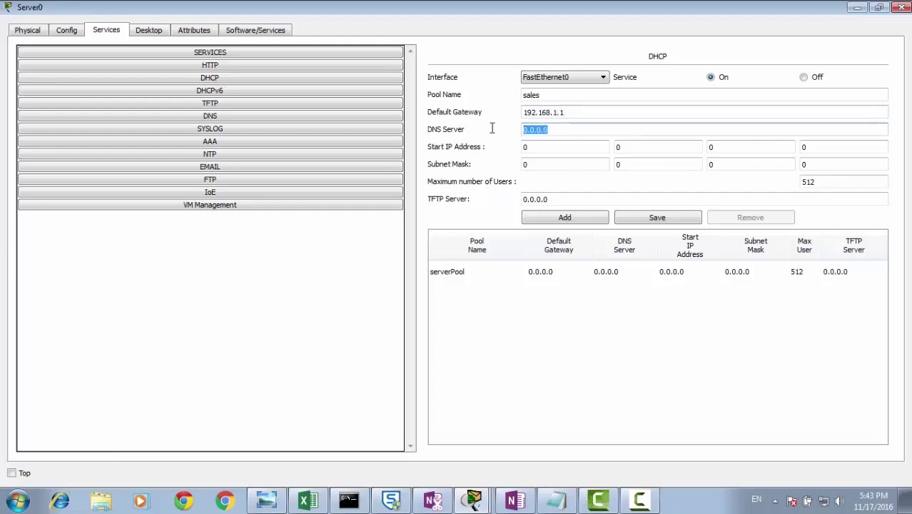
{"action": "type", "text": "8.8.8.8"}
Set the sales pool's start IP address to 192.168.1.10
{"action": "left_click", "coordinate": [530, 147]}
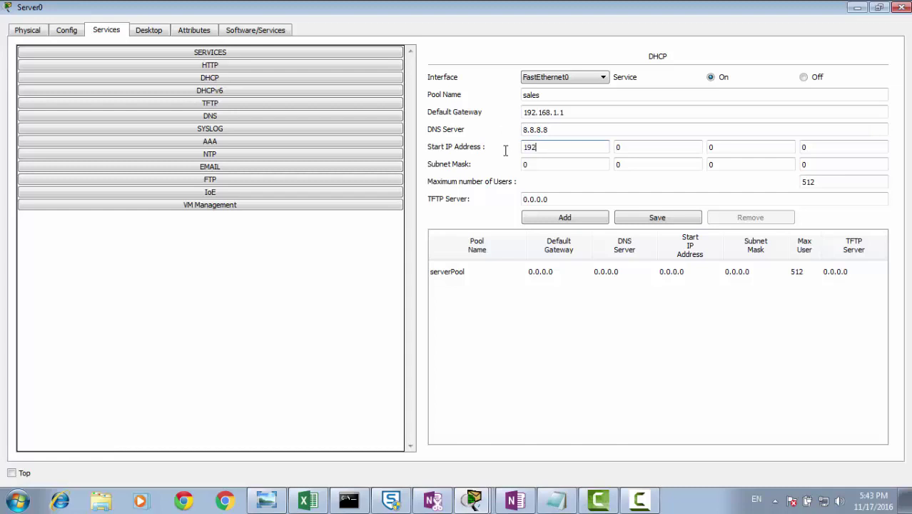
{"action": "left_click", "coordinate": [646, 147]}
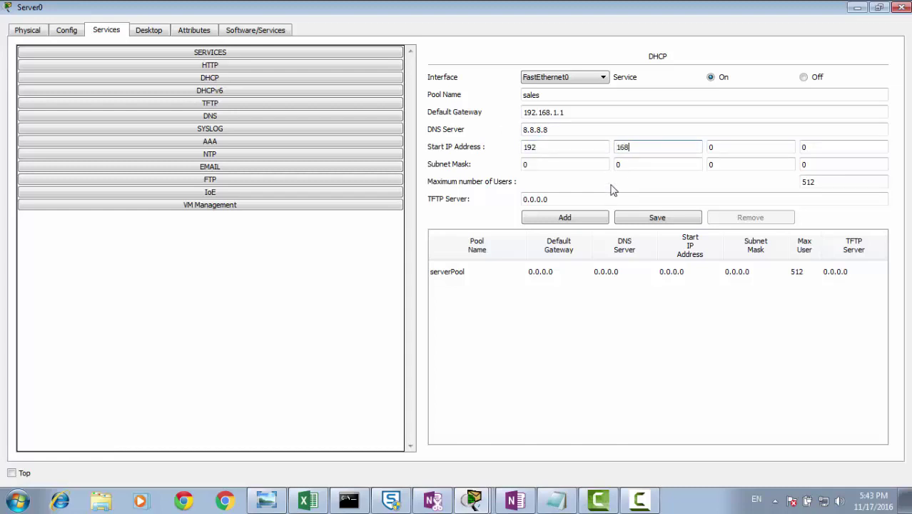
{"action": "type", "text": "168"}
{"action": "left_click", "coordinate": [736, 147]}
{"action": "type", "text": "1"}
{"action": "left_click", "coordinate": [814, 147]}
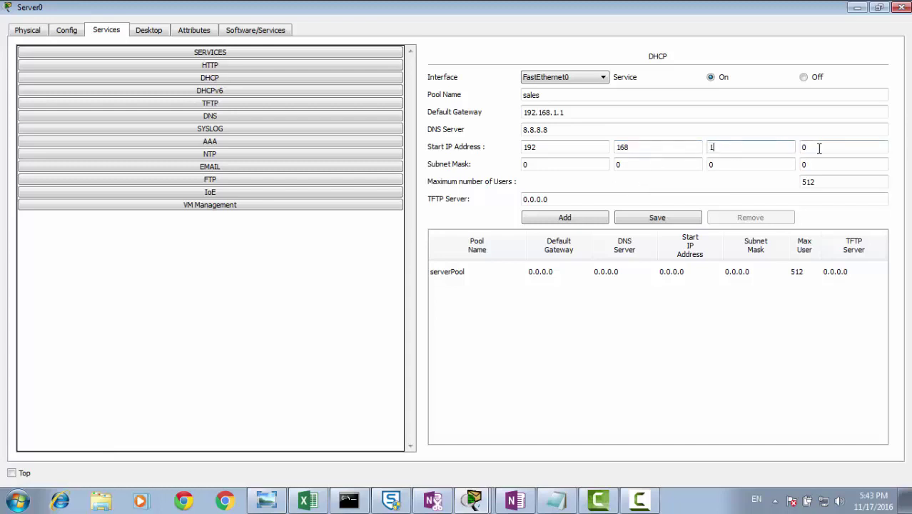
{"action": "type", "text": "1"}
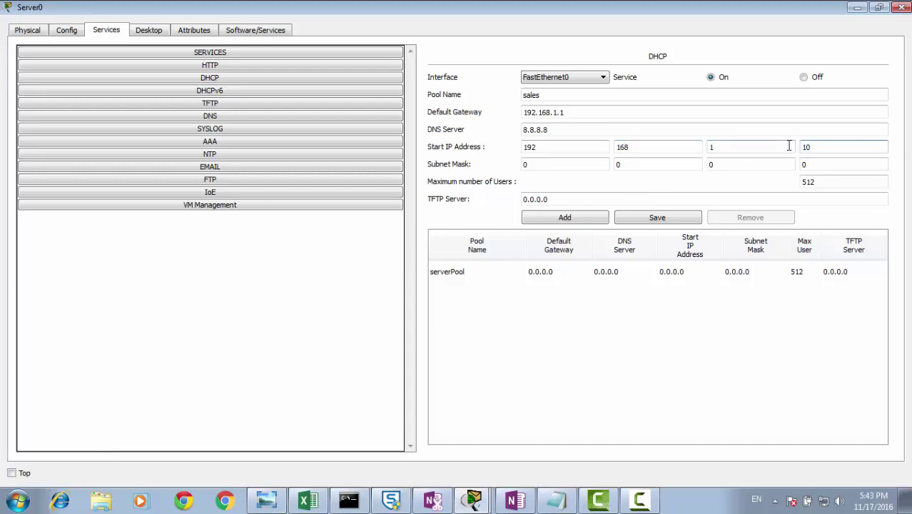
{"action": "type", "text": "0"}
Set the sales pool's subnet mask to 255.255.255.0
{"action": "left_click", "coordinate": [582, 167]}
{"action": "type", "text": "255"}
{"action": "left_click", "coordinate": [619, 165]}
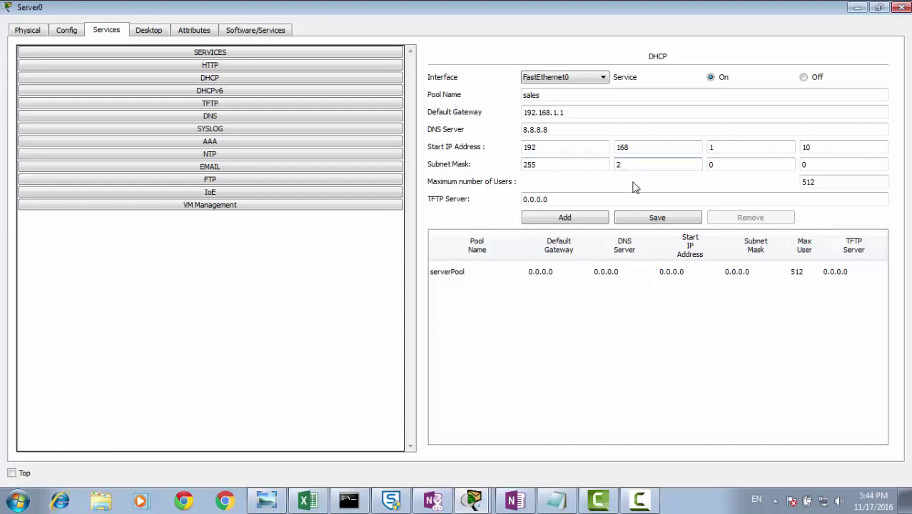
{"action": "left_click", "coordinate": [727, 165]}
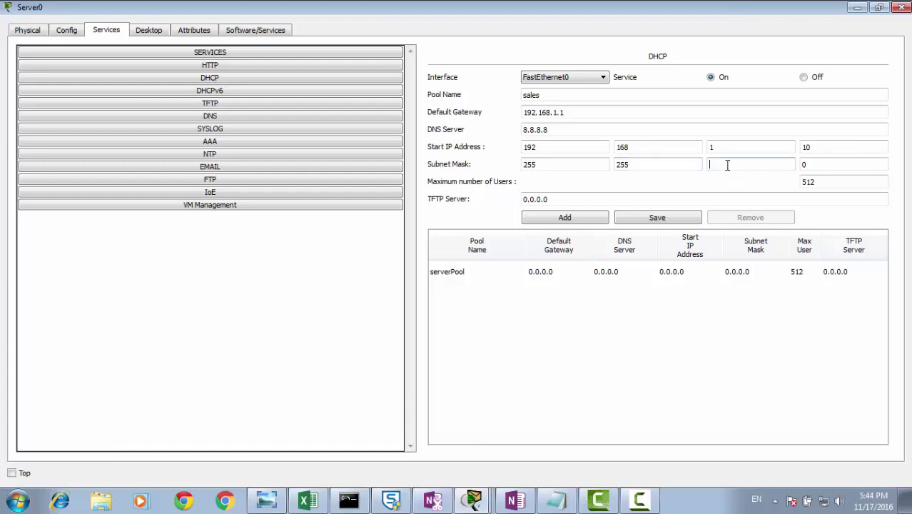
{"action": "type", "text": "255"}
Limit the sales pool to 100 users and save it as a new pool
{"action": "double_click", "coordinate": [809, 181]}
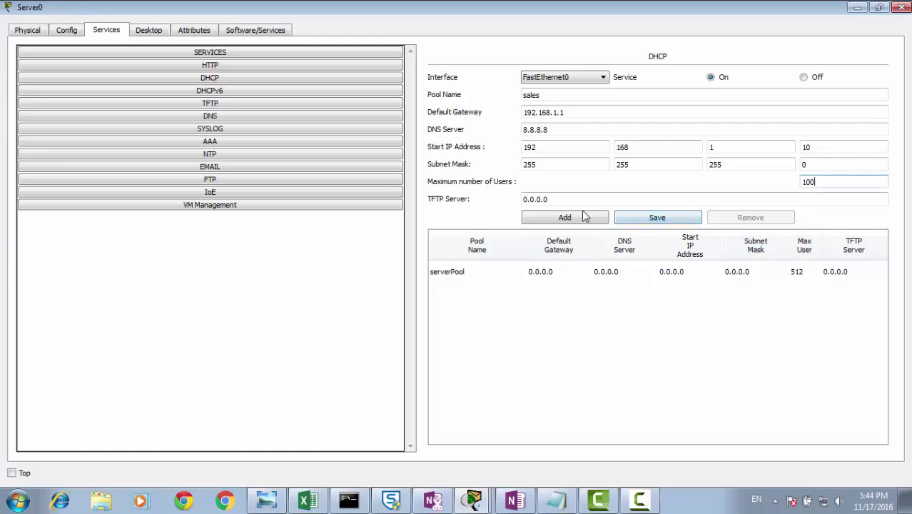
{"action": "left_click", "coordinate": [652, 222]}
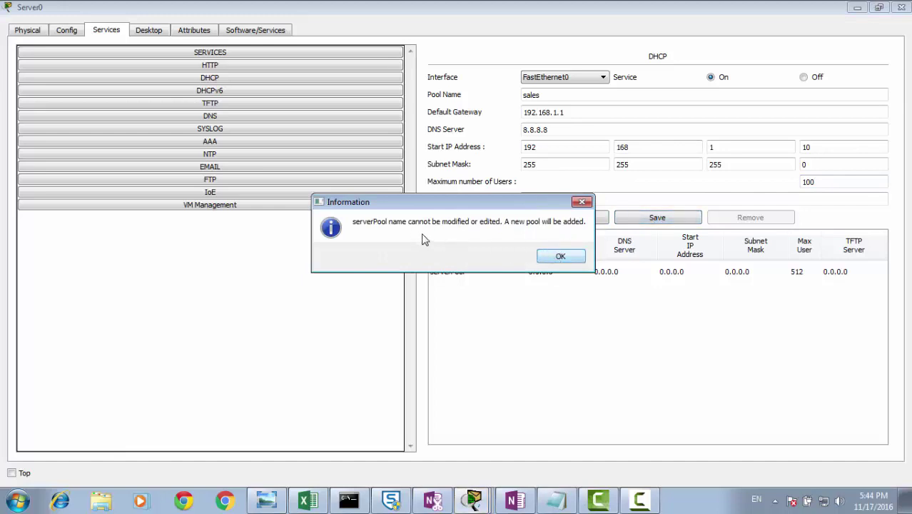
{"action": "left_click", "coordinate": [559, 257]}
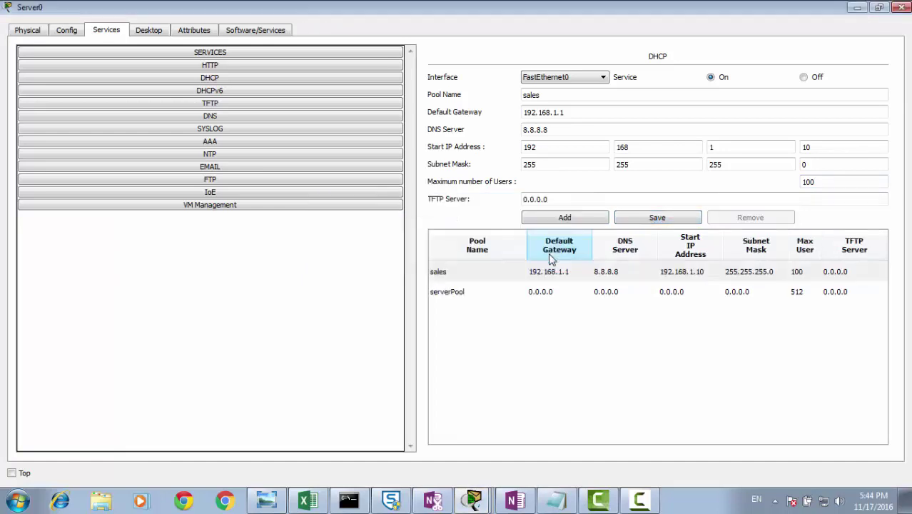
Remove the sales pool from Server0's DHCP pool list
{"action": "left_click", "coordinate": [516, 292]}
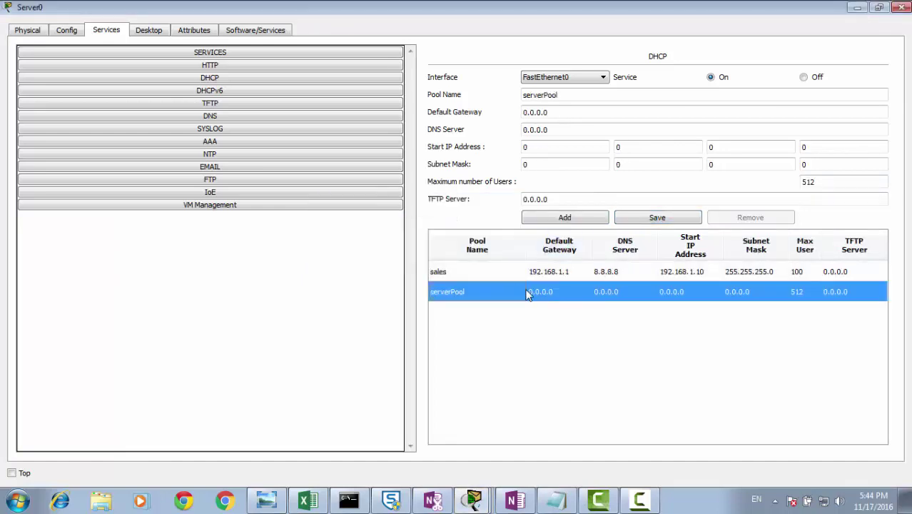
{"action": "left_click", "coordinate": [542, 272]}
{"action": "left_click", "coordinate": [767, 220]}
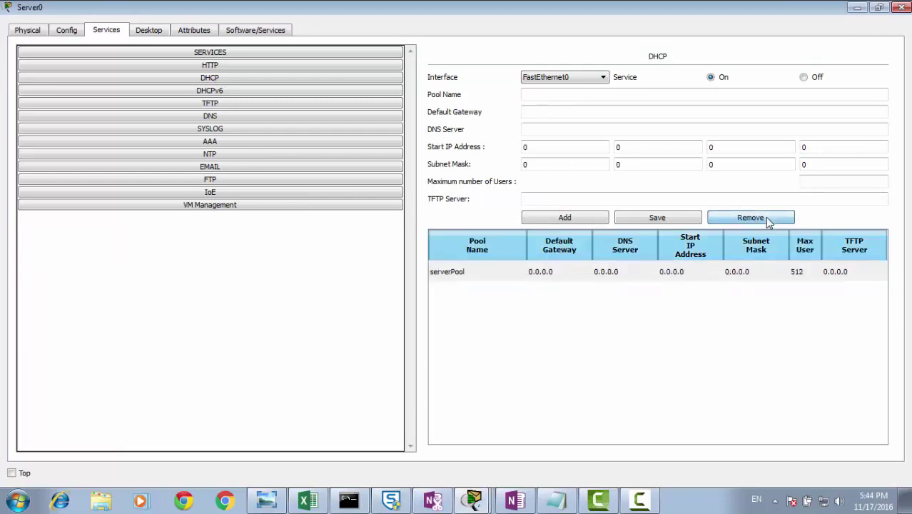
Set the existing serverPool's default gateway to 192.168.1.1 and its DNS server to 8.8.8.8
{"action": "left_click", "coordinate": [641, 271]}
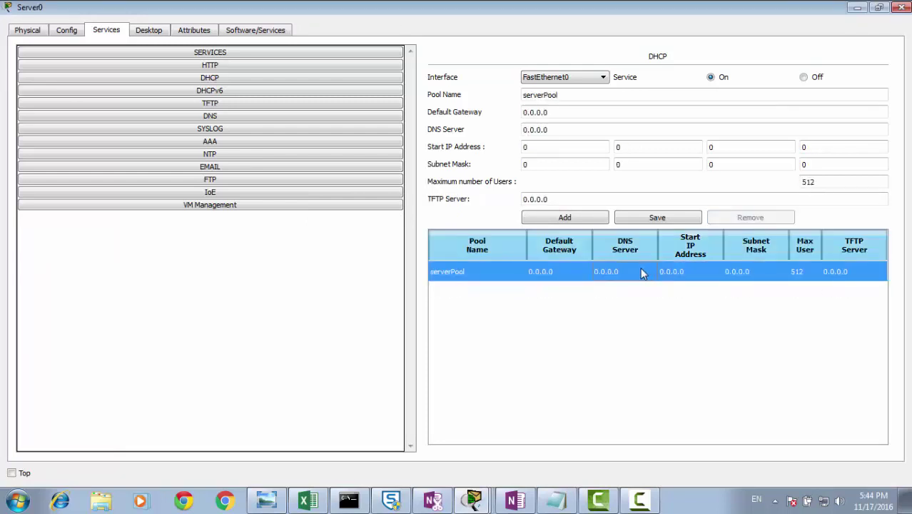
{"action": "left_click", "coordinate": [564, 95]}
{"action": "triple_click", "coordinate": [561, 114]}
{"action": "type", "text": "192.168"}
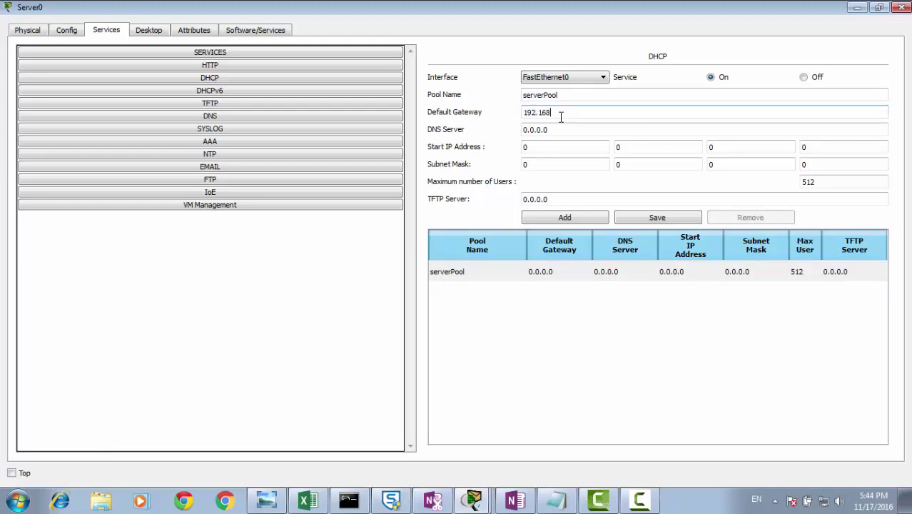
{"action": "type", "text": ".1.1"}
{"action": "key", "text": "Tab"}
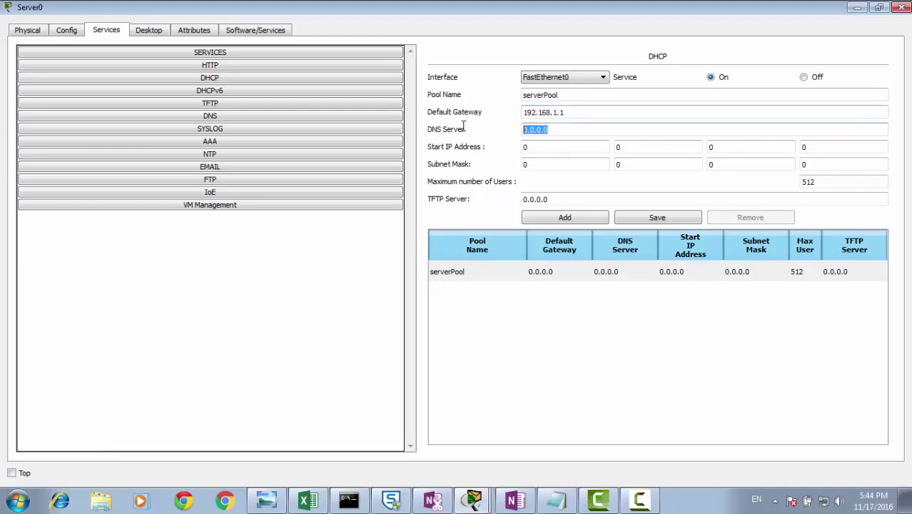
{"action": "type", "text": "8.8.8."}
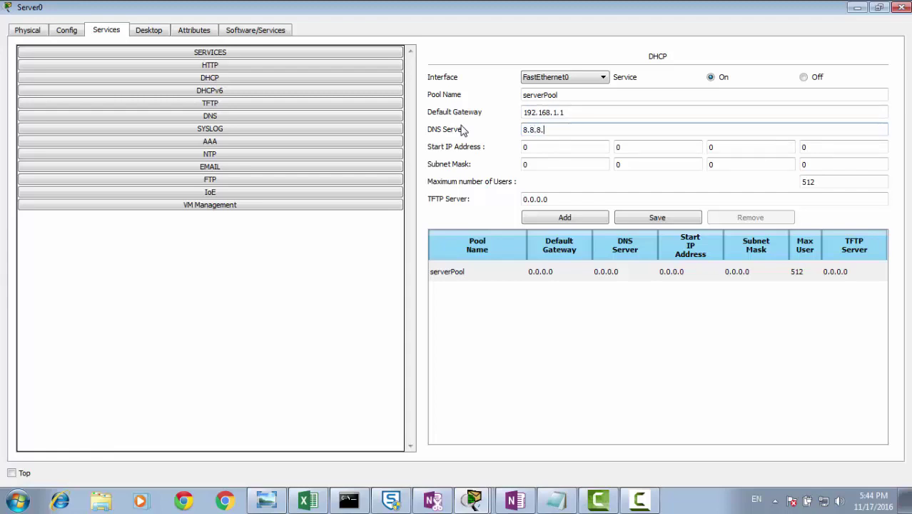
{"action": "type", "text": "8"}
Set serverPool's start IP address to 192.168.1.10
{"action": "double_click", "coordinate": [539, 148]}
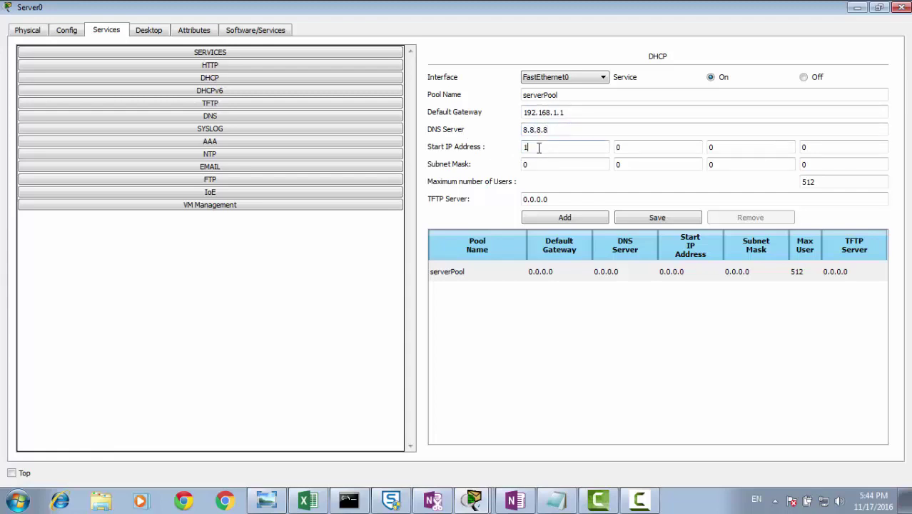
{"action": "double_click", "coordinate": [634, 149]}
{"action": "double_click", "coordinate": [724, 147]}
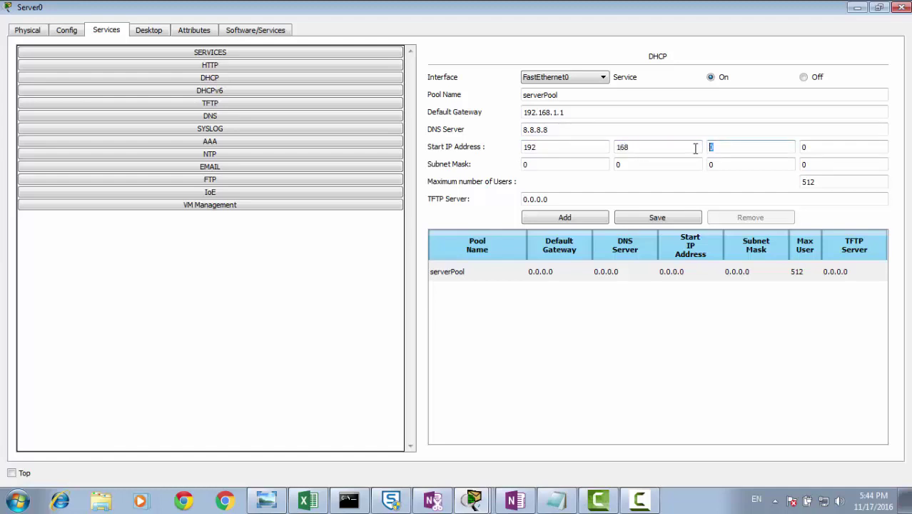
{"action": "type", "text": "1"}
{"action": "double_click", "coordinate": [815, 150]}
{"action": "type", "text": "10"}
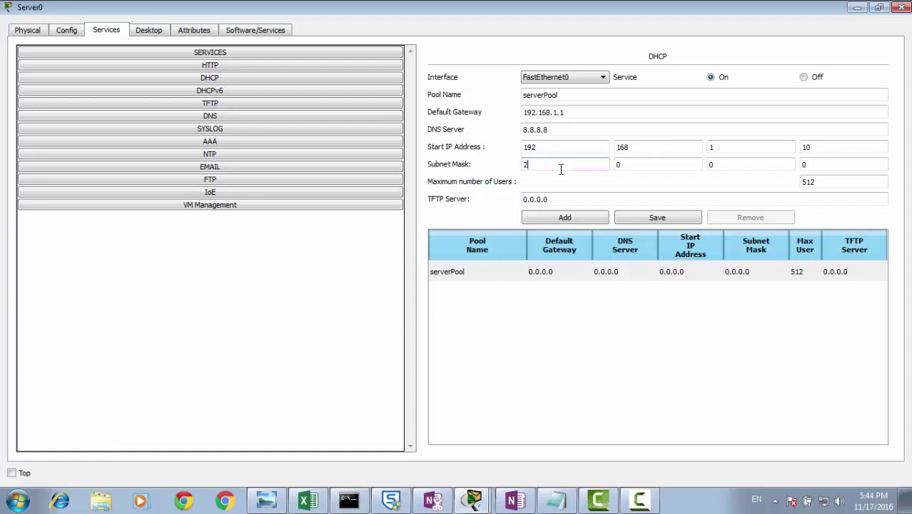
Set serverPool's subnet mask to 255.255.255.0
{"action": "left_click", "coordinate": [562, 169]}
{"action": "type", "text": "255"}
{"action": "double_click", "coordinate": [658, 164]}
{"action": "double_click", "coordinate": [713, 164]}
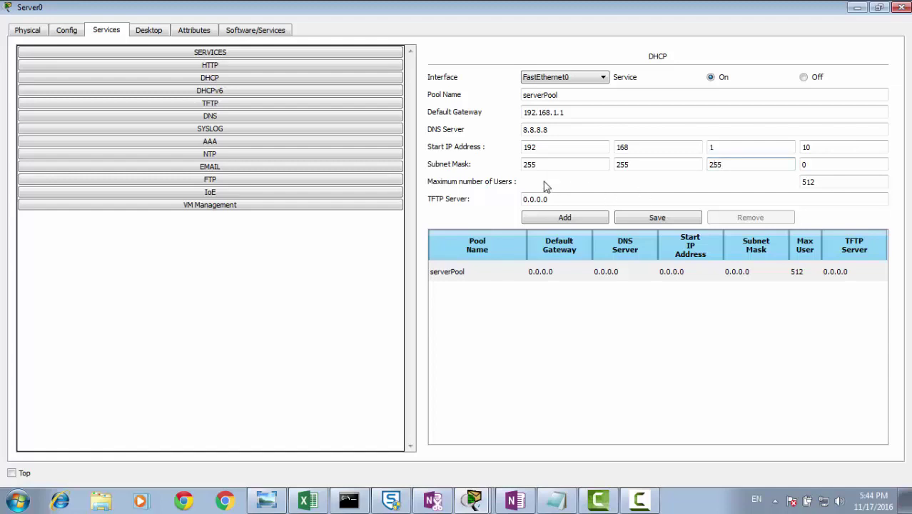
Set serverPool's maximum number of users to 100, save the pool and close Server0's configuration
{"action": "double_click", "coordinate": [810, 183]}
{"action": "type", "text": "100"}
{"action": "left_click", "coordinate": [639, 217]}
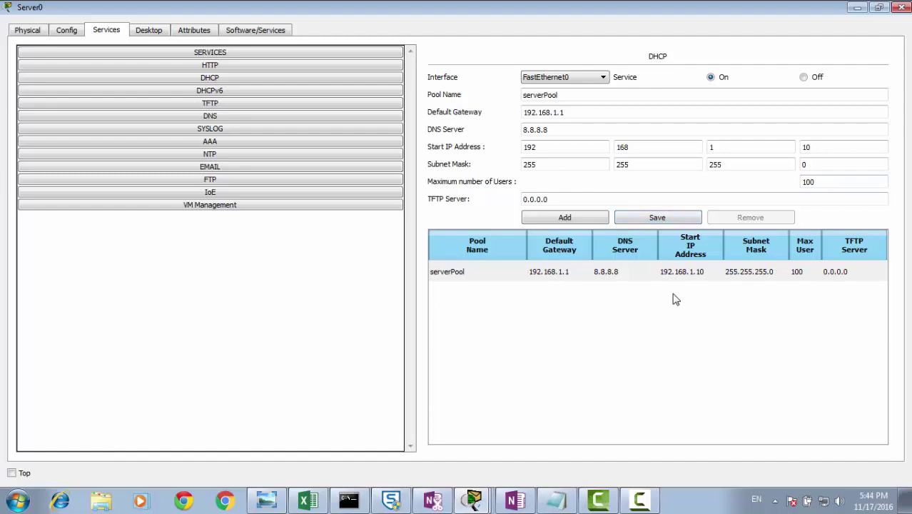
{"action": "left_click", "coordinate": [902, 7]}
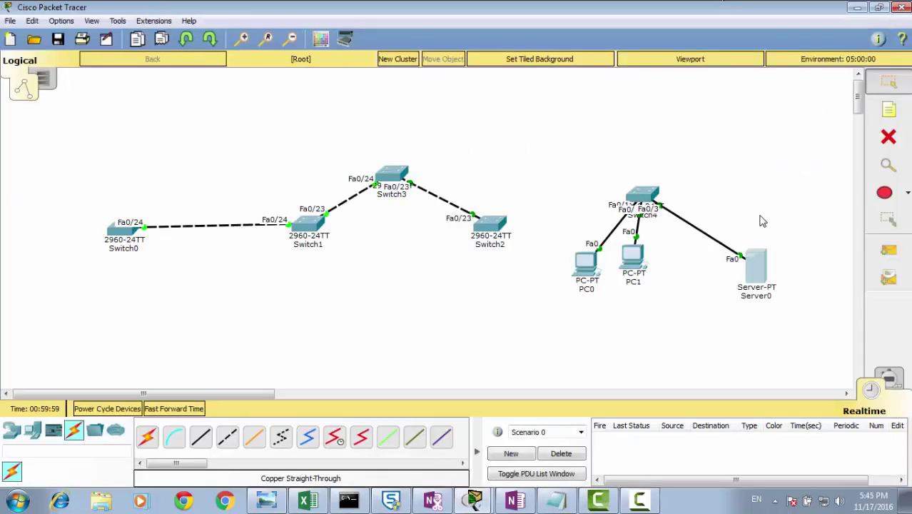
Give Server0 the static IP address 192.168.1.2 with subnet mask 255.255.255.0 and default gateway 192.168.1.1
{"action": "left_click", "coordinate": [759, 276]}
{"action": "left_click", "coordinate": [323, 124]}
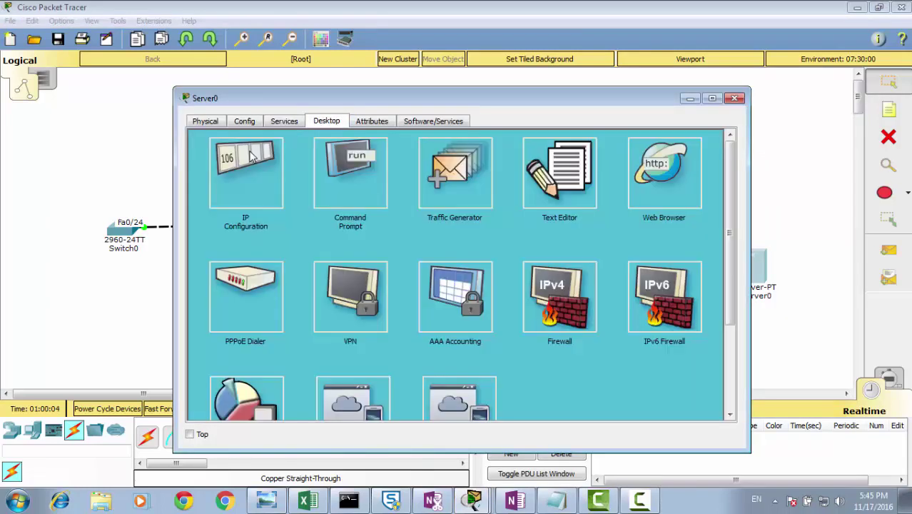
{"action": "left_click", "coordinate": [251, 159]}
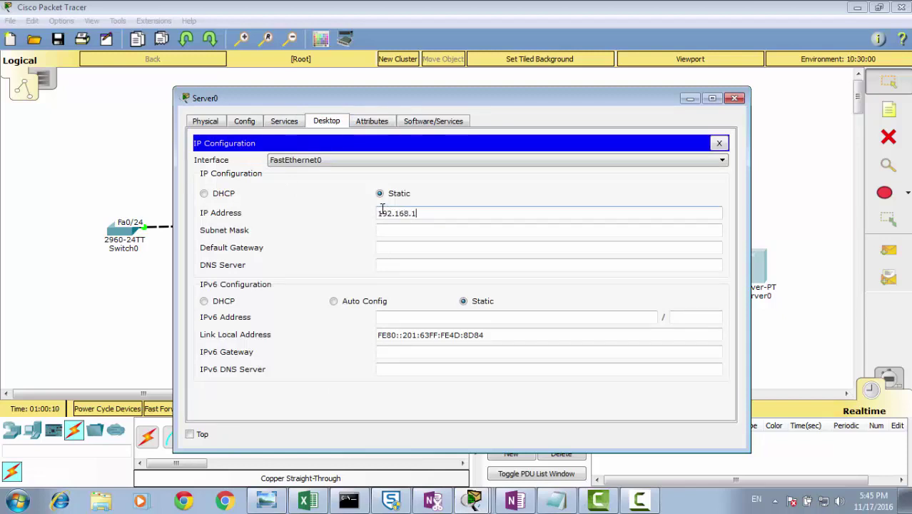
{"action": "left_click", "coordinate": [382, 230]}
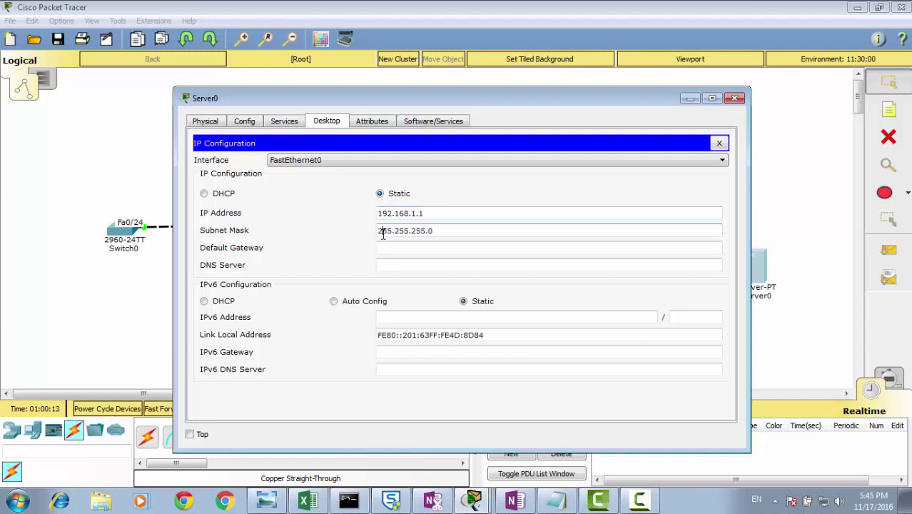
{"action": "left_click", "coordinate": [397, 244]}
{"action": "left_click", "coordinate": [425, 214]}
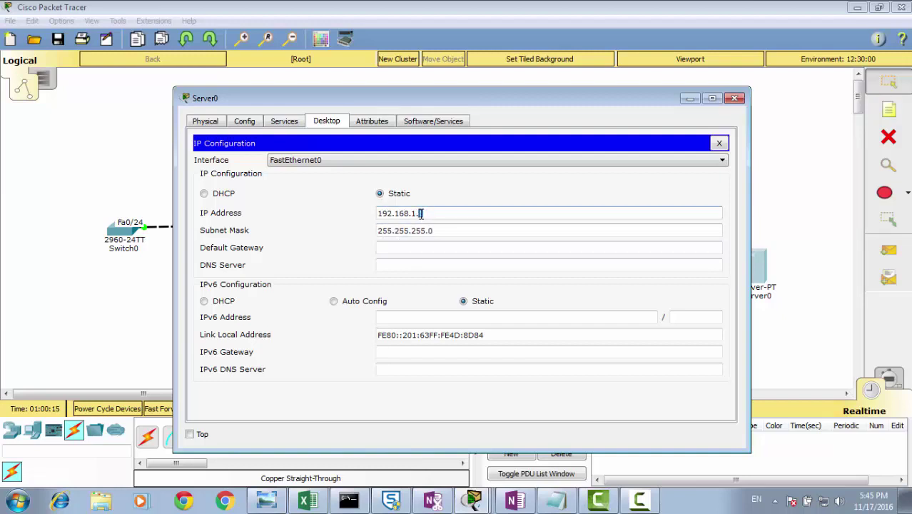
{"action": "key", "text": "BackSpace"}
{"action": "type", "text": "2"}
{"action": "left_click", "coordinate": [395, 248]}
{"action": "type", "text": "168.1.1"}
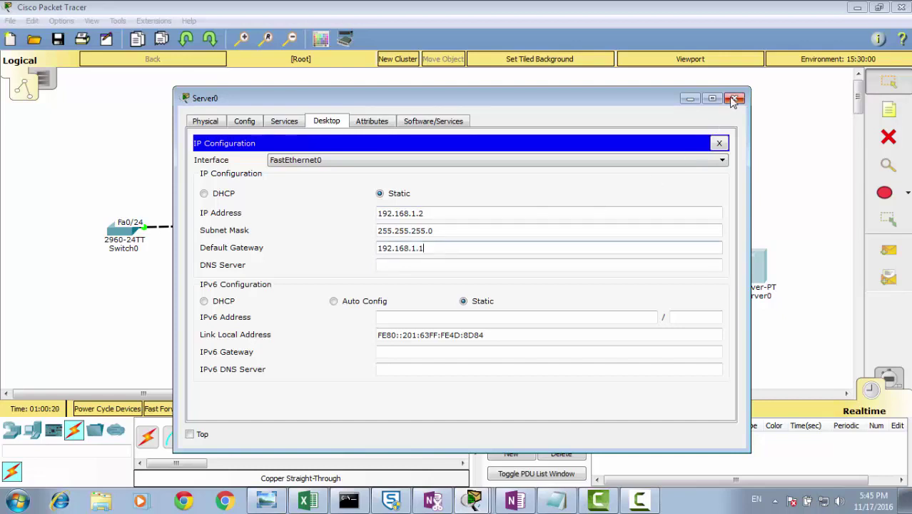
{"action": "left_click", "coordinate": [735, 99]}
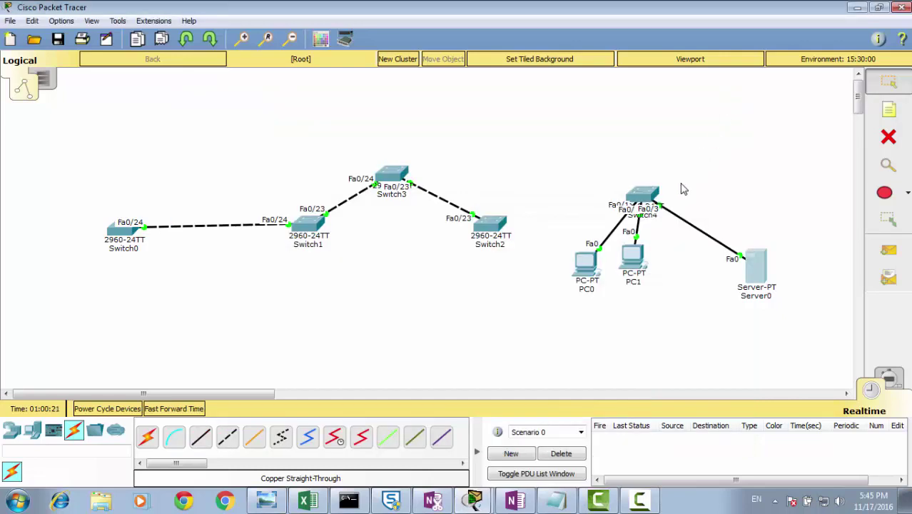
Switch PC0's IP configuration to DHCP so it requests an address from the server, and close its window
{"action": "left_click", "coordinate": [588, 264]}
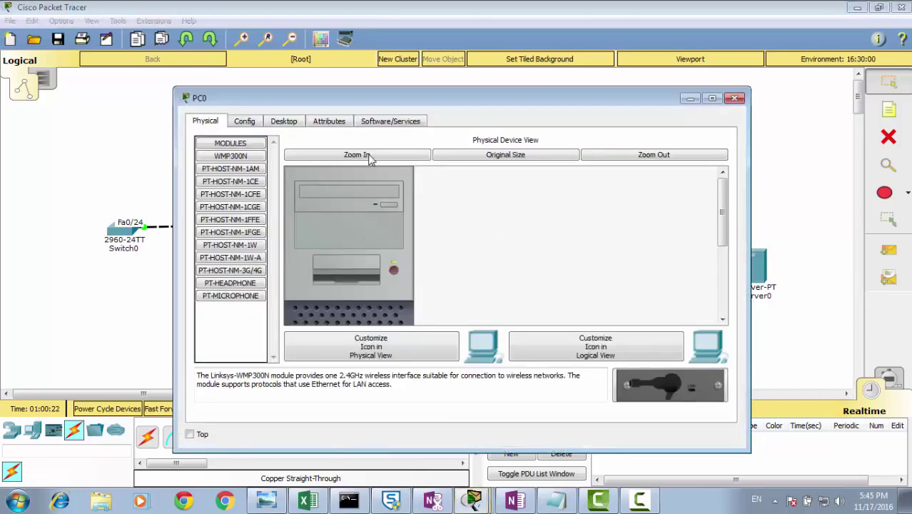
{"action": "left_click", "coordinate": [283, 121]}
{"action": "left_click", "coordinate": [257, 160]}
{"action": "left_click", "coordinate": [228, 183]}
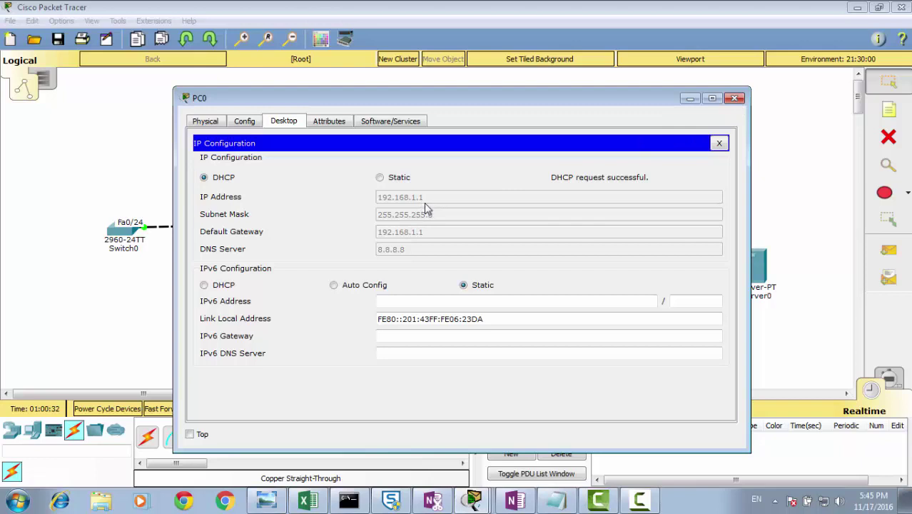
{"action": "left_click", "coordinate": [735, 98]}
Switch PC1's IP configuration to DHCP so it requests an address from the server
{"action": "left_click", "coordinate": [621, 261]}
{"action": "left_click", "coordinate": [282, 123]}
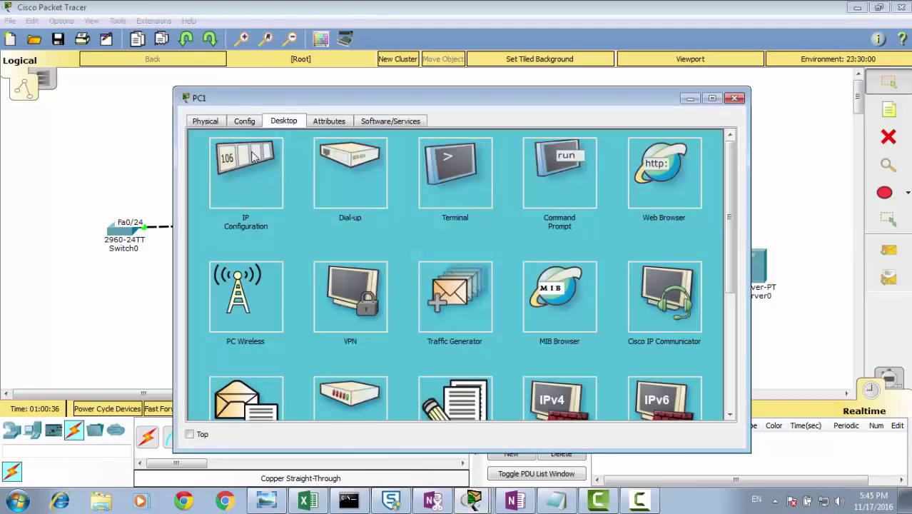
{"action": "left_click", "coordinate": [253, 163]}
{"action": "left_click", "coordinate": [230, 178]}
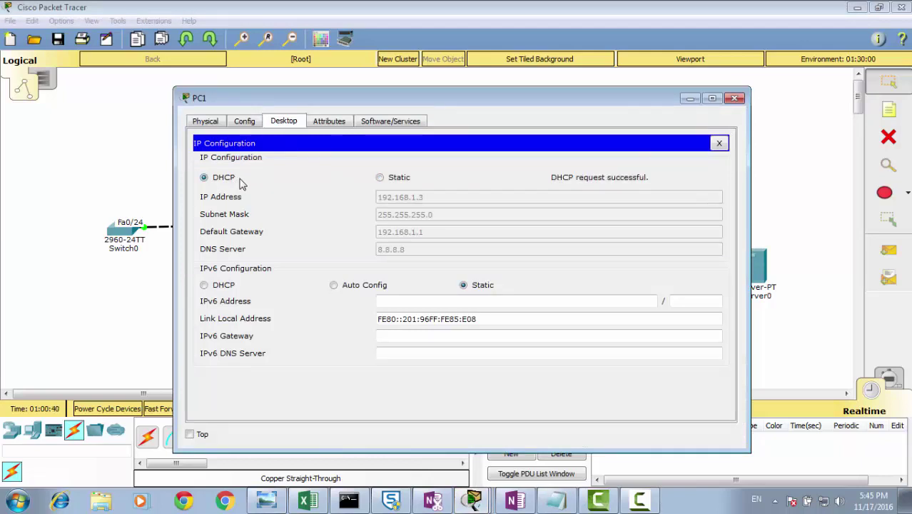
Set the start IP address of Server0's DHCP serverPool to 192.168.1.10, save the pool and close the server's configuration
{"action": "left_click", "coordinate": [736, 98]}
{"action": "left_click", "coordinate": [754, 262]}
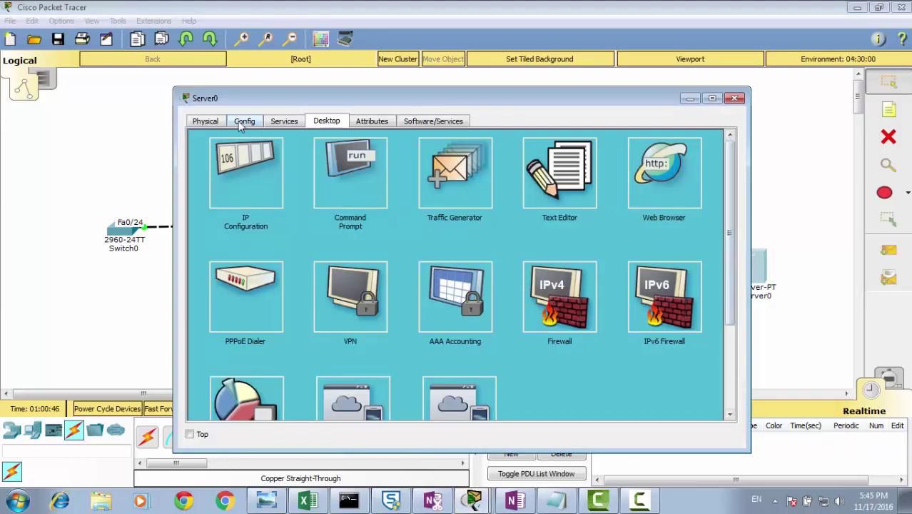
{"action": "left_click", "coordinate": [281, 123]}
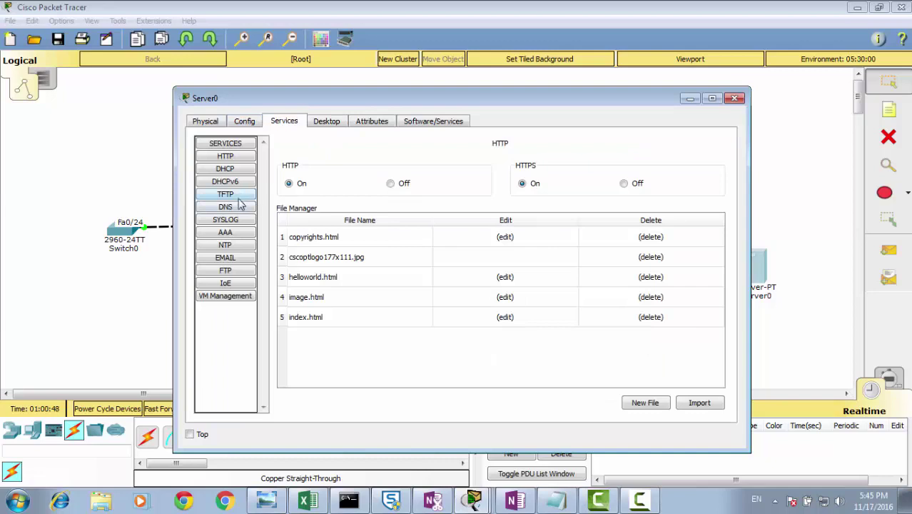
{"action": "left_click", "coordinate": [233, 173]}
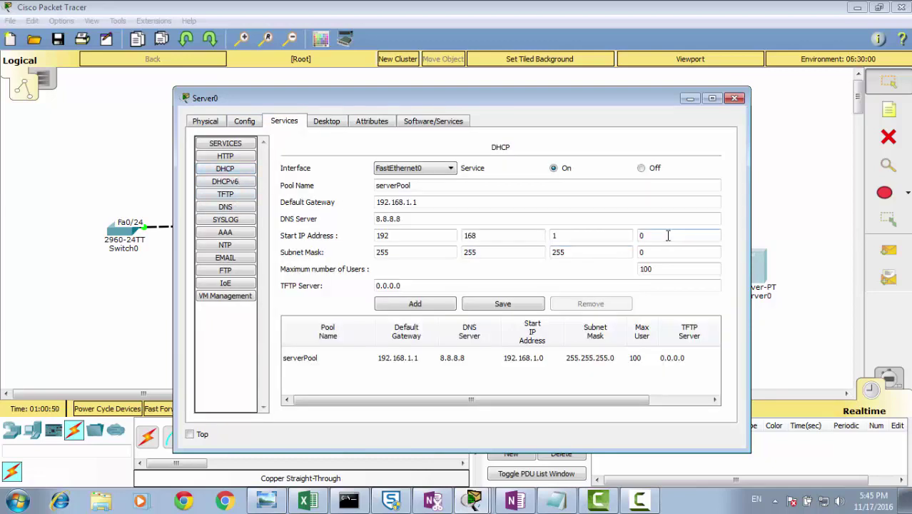
{"action": "left_click", "coordinate": [640, 236]}
{"action": "left_click_drag", "start_coordinate": [640, 236], "coordinate": [633, 236]}
{"action": "type", "text": "10"}
{"action": "left_click", "coordinate": [503, 304]}
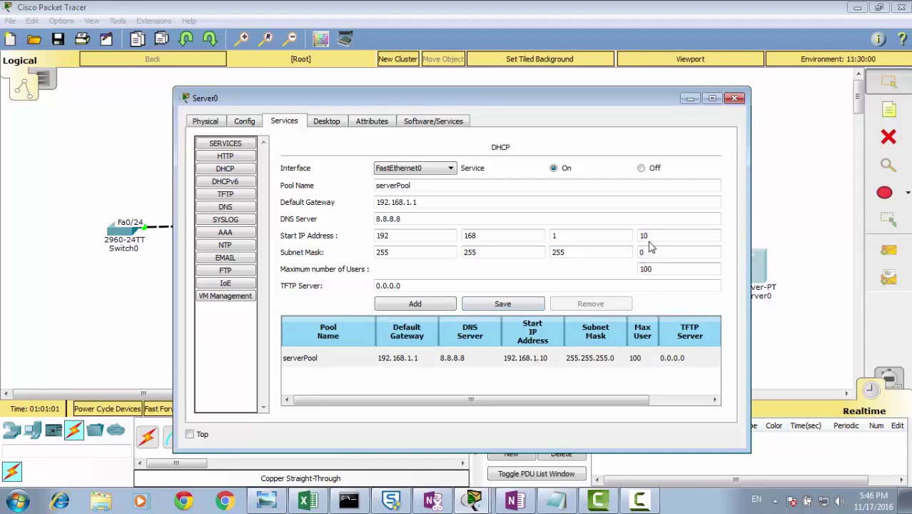
{"action": "left_click", "coordinate": [737, 101]}
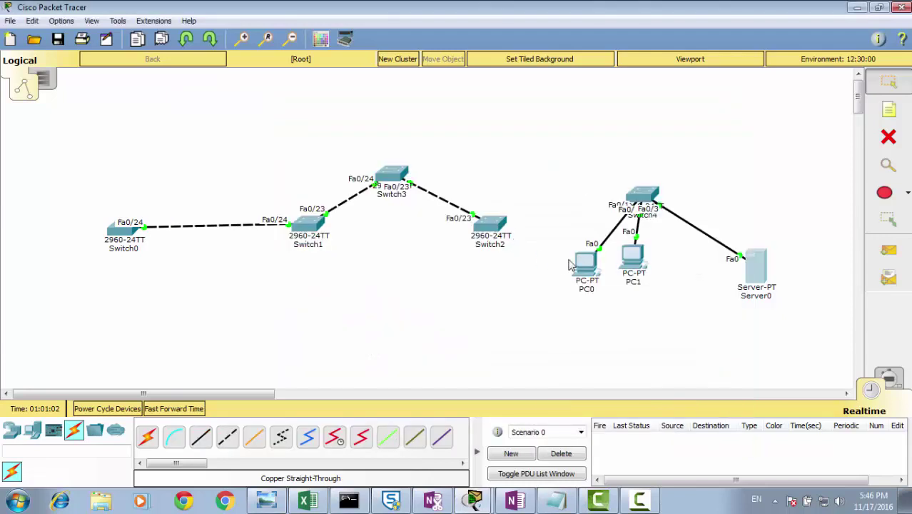
Renew PC0's address by switching its IP configuration to Static and back to DHCP, and close its window
{"action": "left_click", "coordinate": [576, 264]}
{"action": "left_click", "coordinate": [271, 168]}
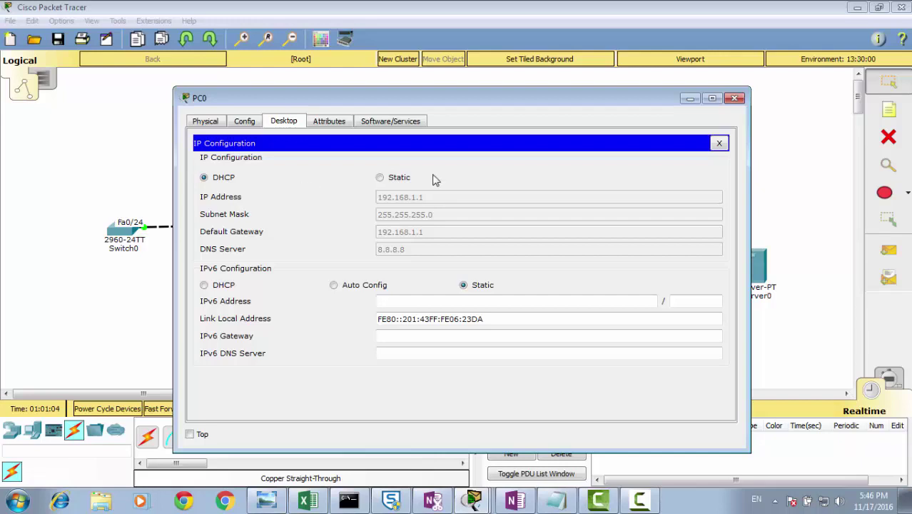
{"action": "left_click", "coordinate": [400, 179]}
{"action": "left_click", "coordinate": [223, 180]}
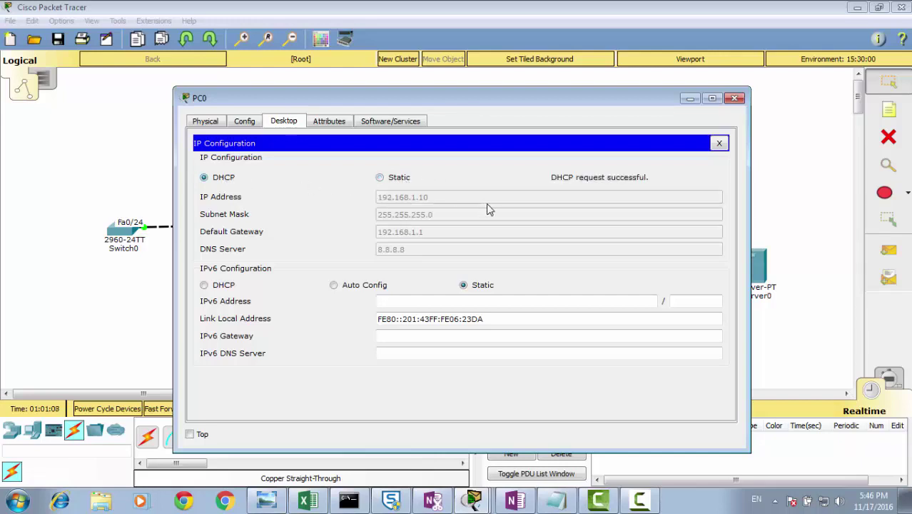
{"action": "left_click", "coordinate": [738, 99]}
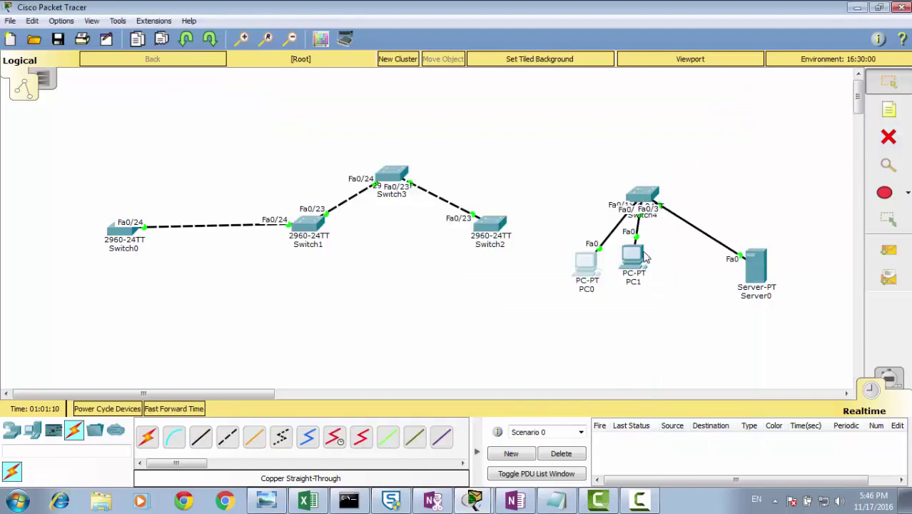
Renew PC1's address by switching its IP configuration to Static and back to DHCP, and close its window
{"action": "left_click", "coordinate": [646, 257]}
{"action": "left_click", "coordinate": [241, 157]}
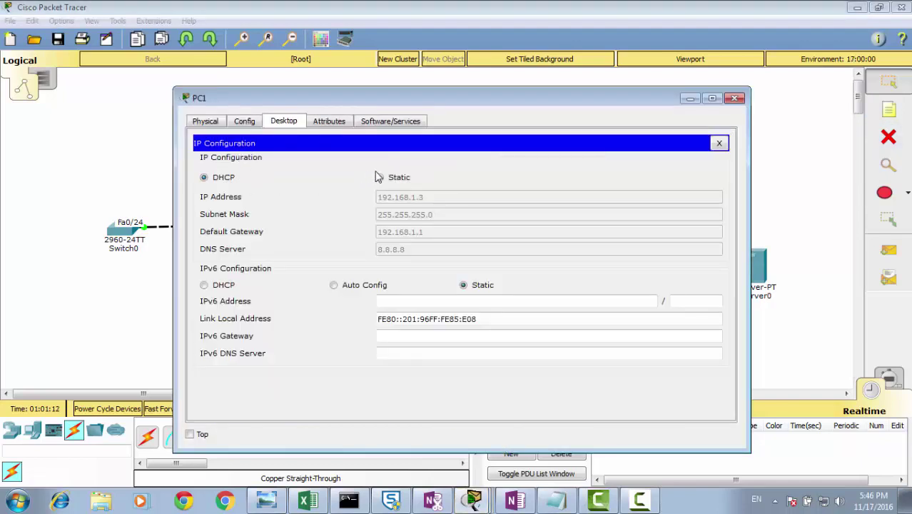
{"action": "left_click", "coordinate": [378, 177]}
{"action": "left_click", "coordinate": [228, 179]}
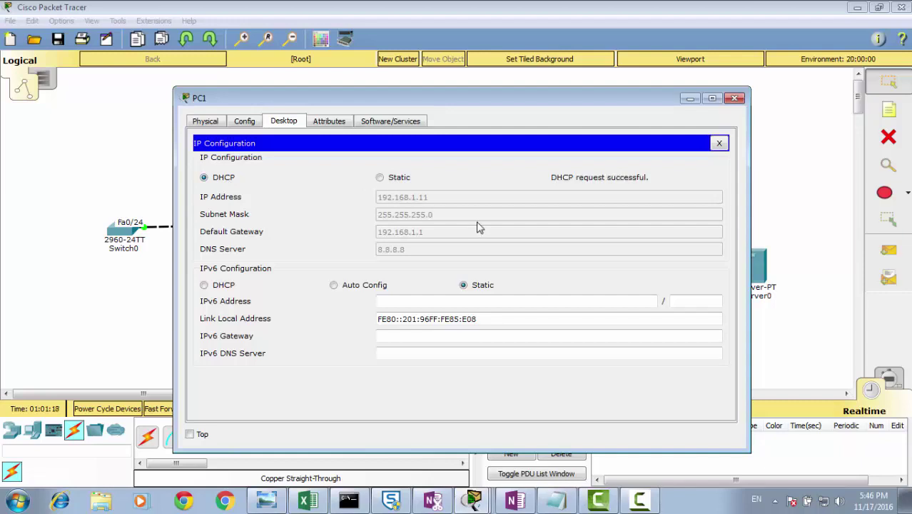
{"action": "left_click", "coordinate": [735, 98]}
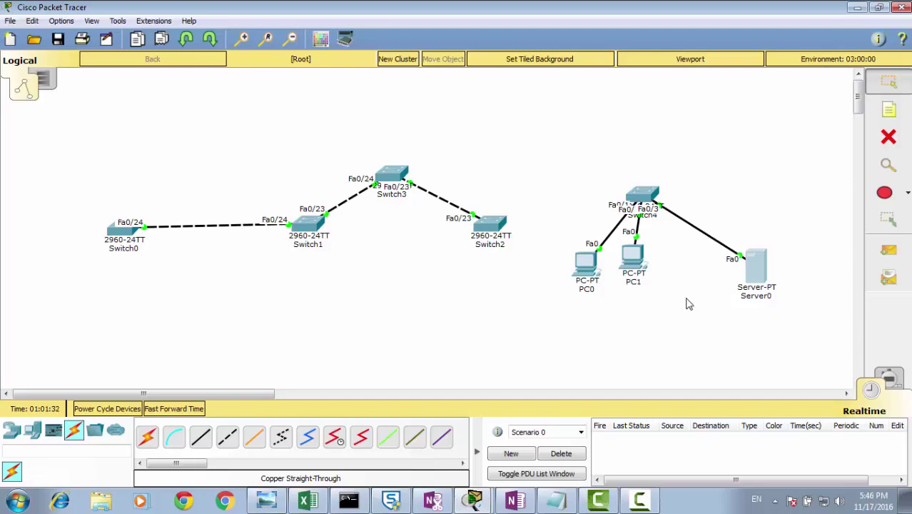
Open Switch4's command line maximized, enable privileged mode and enter global configuration with configure terminal
{"action": "left_click", "coordinate": [642, 195]}
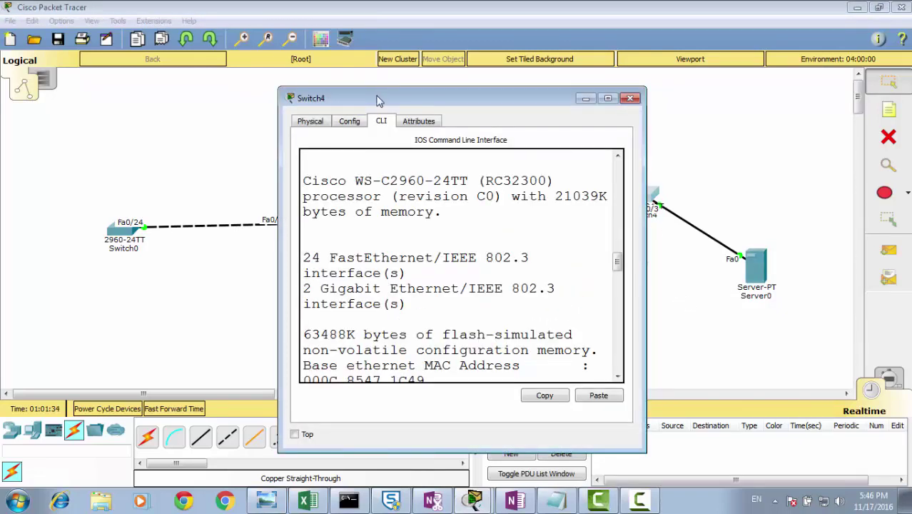
{"action": "double_click", "coordinate": [381, 100]}
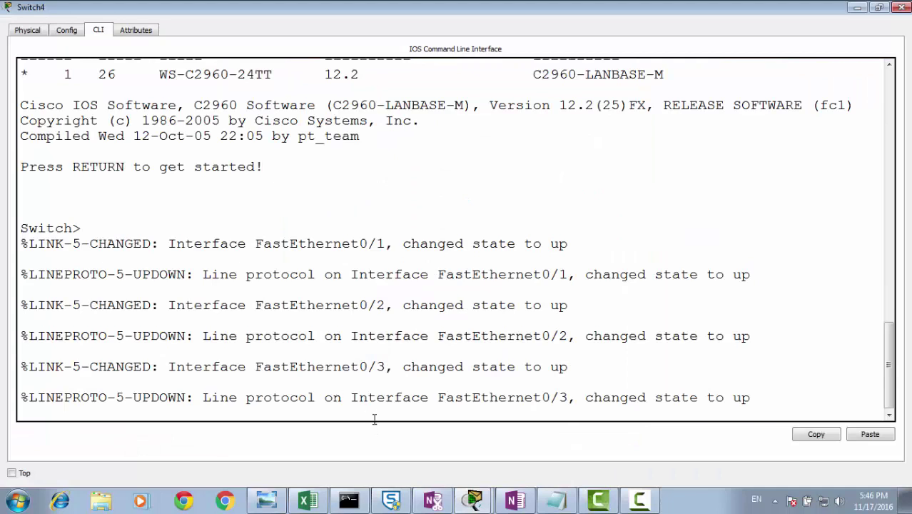
{"action": "key", "text": "Return"}
{"action": "type", "text": "en"}
{"action": "key", "text": "Tab"}
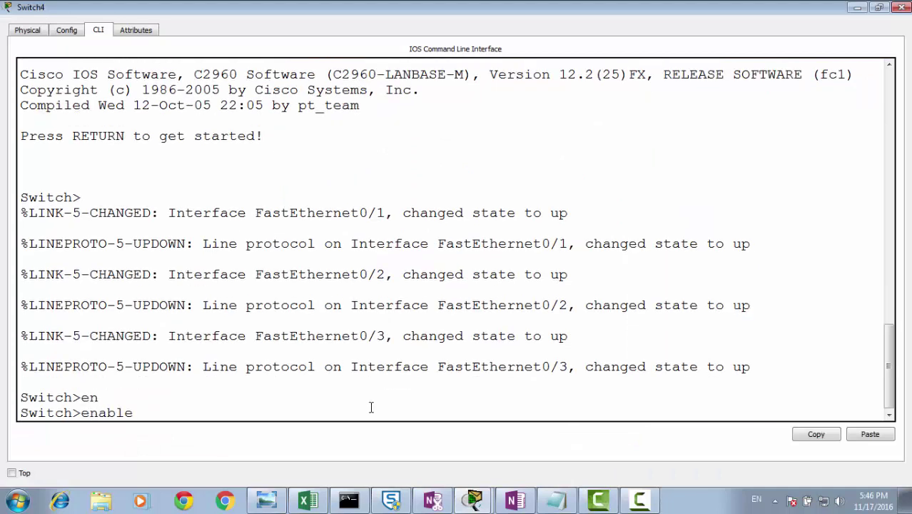
{"action": "key", "text": "Return"}
{"action": "type", "text": "config"}
{"action": "key", "text": "Tab"}
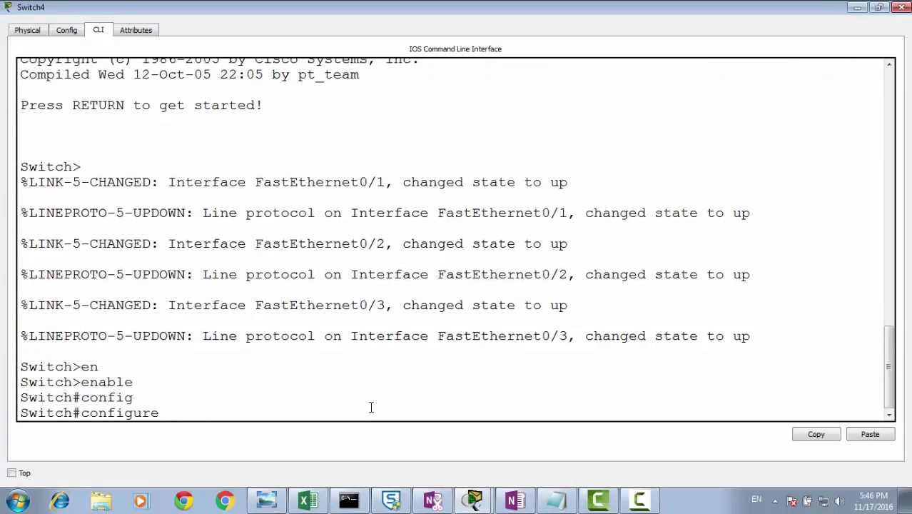
{"action": "type", "text": "ter"}
{"action": "key", "text": "Tab"}
{"action": "key", "text": "Return"}
Enable DHCP snooping globally on Switch4 with ip dhcp snooping and close the switch's window
{"action": "type", "text": "ip dhc"}
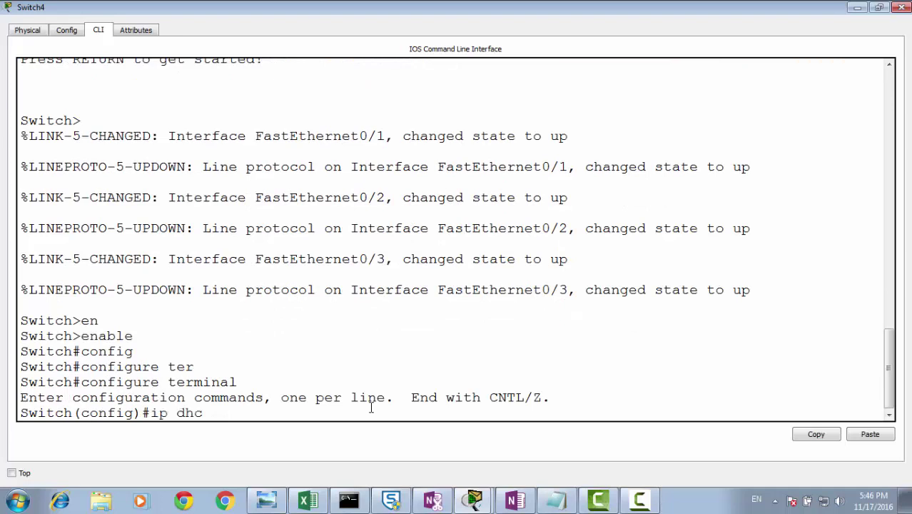
{"action": "key", "text": "Tab"}
{"action": "type", "text": "sn"}
{"action": "key", "text": "Tab"}
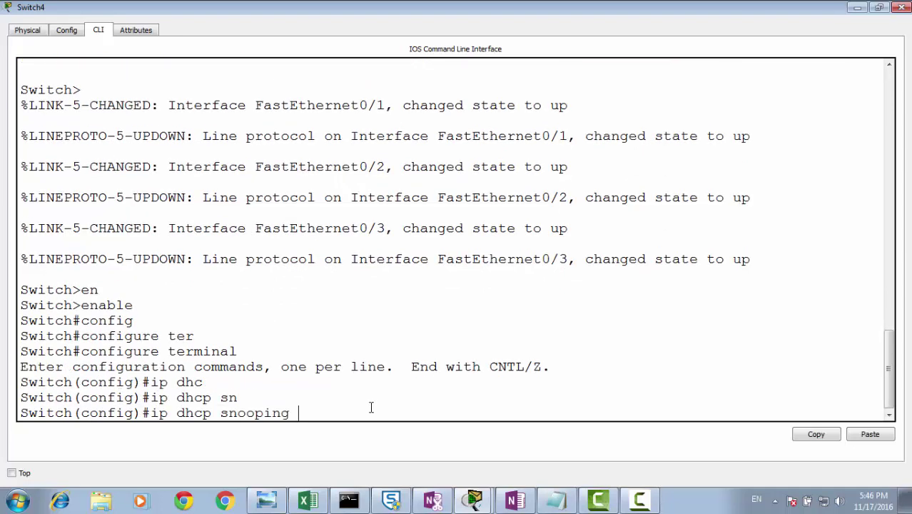
{"action": "key", "text": "Return"}
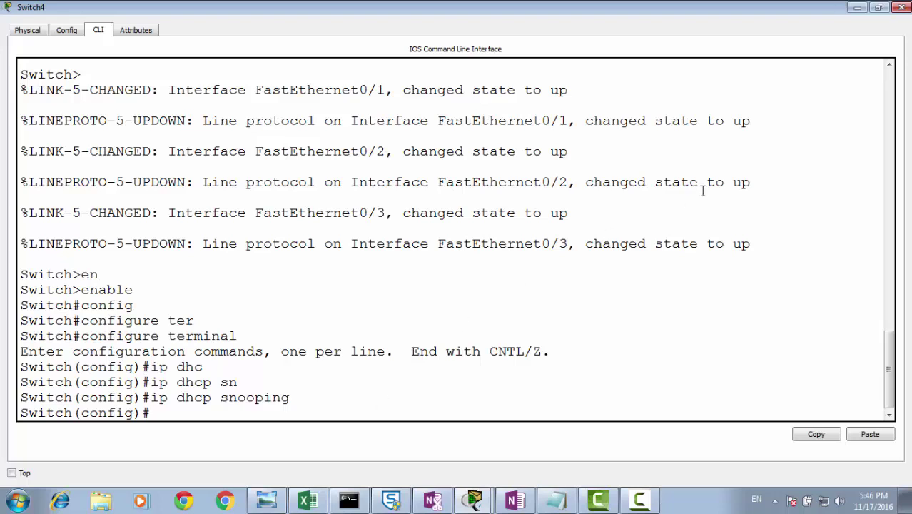
{"action": "left_click", "coordinate": [902, 7]}
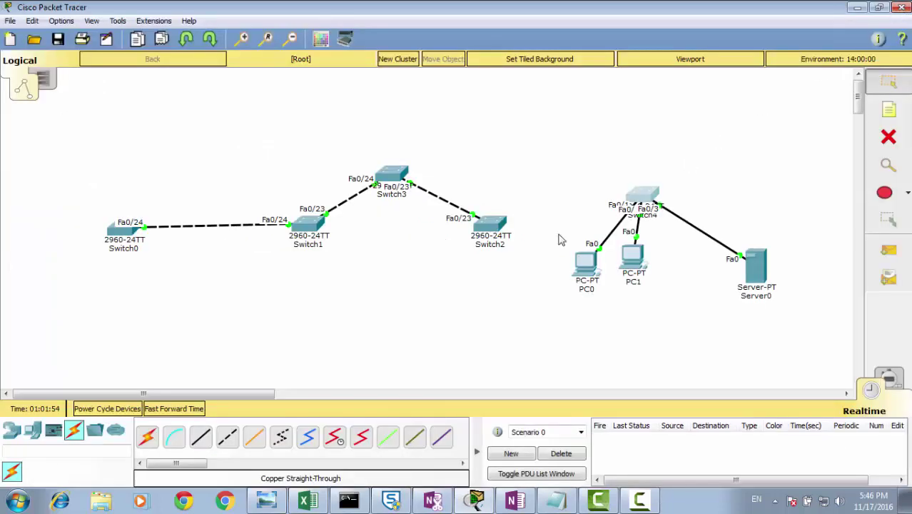
Test DHCP snooping from PC0 by toggling its IP configuration to Static and back to DHCP, and close its window
{"action": "left_click", "coordinate": [585, 264]}
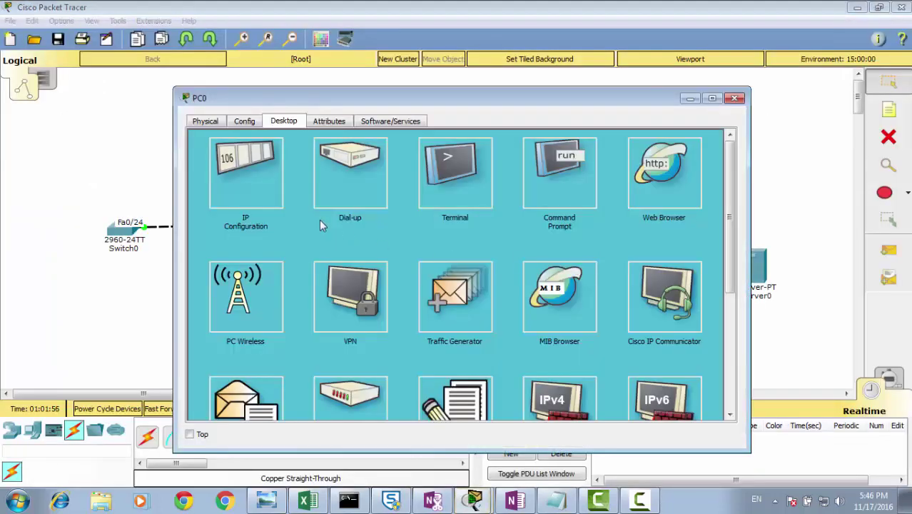
{"action": "left_click", "coordinate": [257, 187]}
{"action": "left_click", "coordinate": [382, 178]}
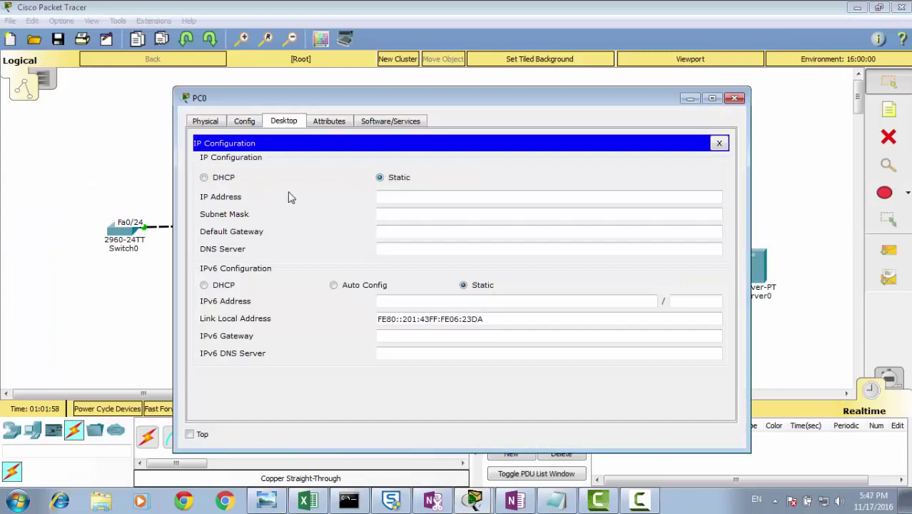
{"action": "left_click", "coordinate": [222, 179]}
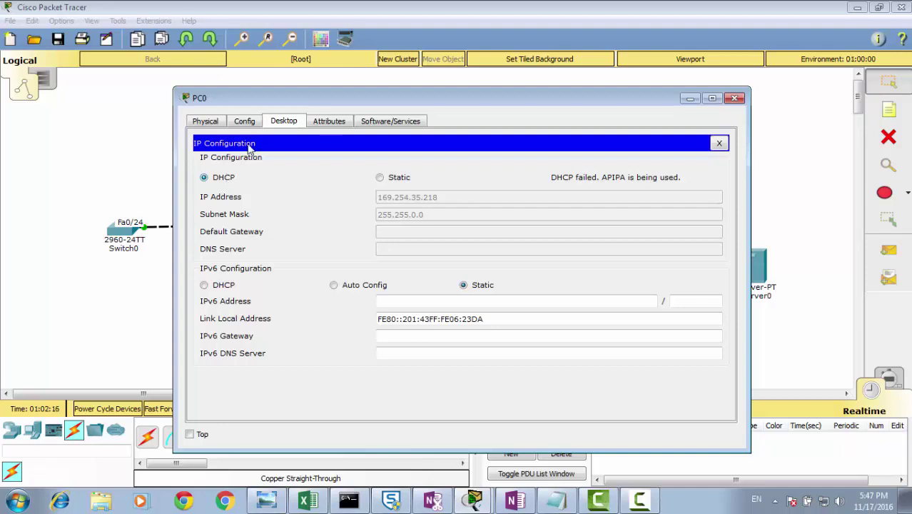
{"action": "left_click", "coordinate": [734, 98]}
Test DHCP snooping from PC1 by toggling its IP configuration to Static and back to DHCP, and close its window
{"action": "left_click", "coordinate": [641, 266]}
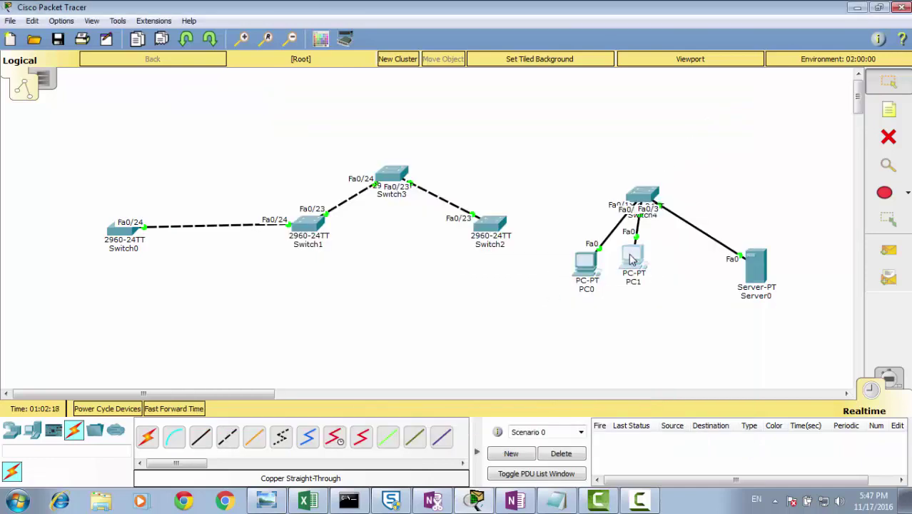
{"action": "left_click", "coordinate": [265, 182]}
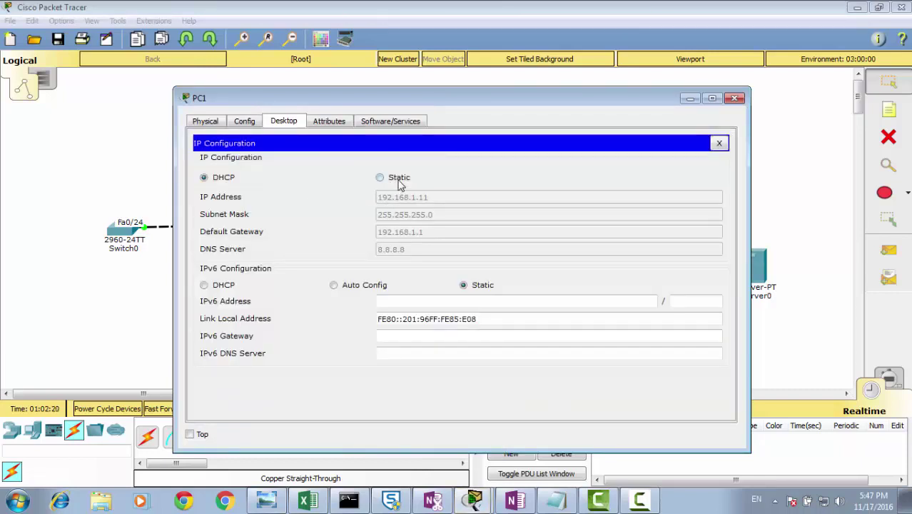
{"action": "left_click", "coordinate": [397, 180]}
{"action": "left_click", "coordinate": [232, 182]}
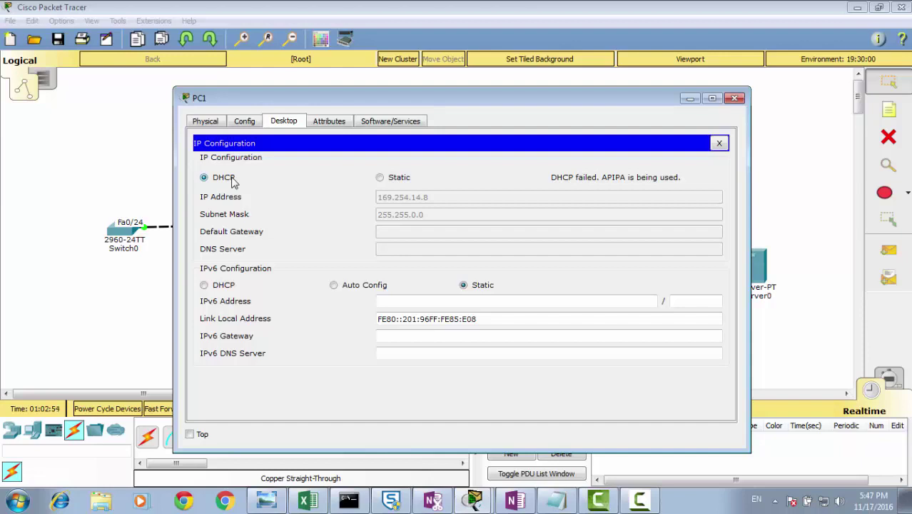
{"action": "left_click", "coordinate": [735, 98]}
Move Server0 in the topology to a spot above and to the right of Switch4
{"action": "left_click_drag", "start_coordinate": [770, 214], "coordinate": [711, 357]}
{"action": "left_click_drag", "start_coordinate": [760, 273], "coordinate": [784, 144]}
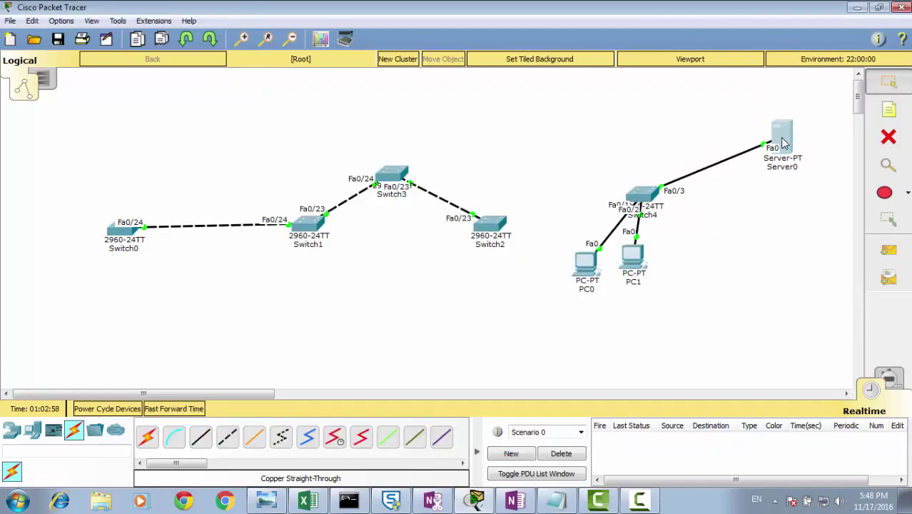
Enter interface configuration mode for fastEthernet 0/3, the server-facing port, in Switch4's maximized command line
{"action": "left_click", "coordinate": [652, 197]}
{"action": "key", "text": "super+Up"}
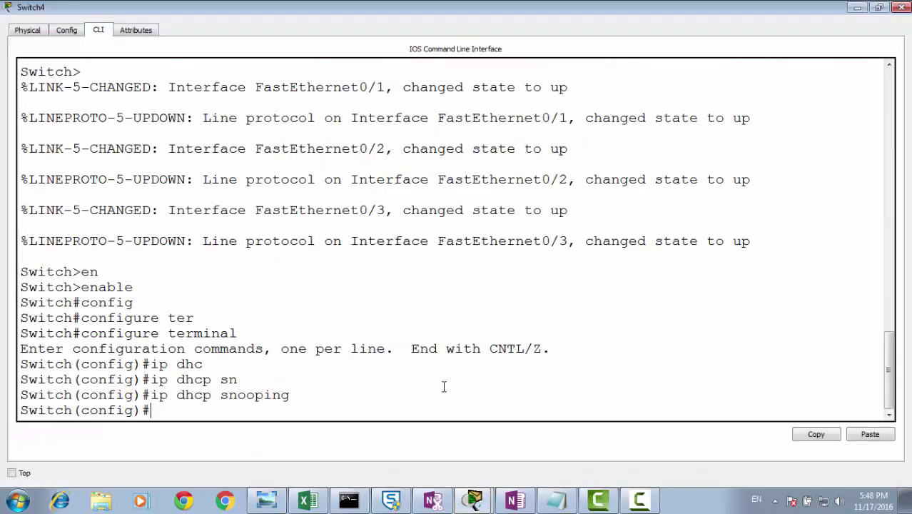
{"action": "type", "text": "inter"}
{"action": "key", "text": "Tab"}
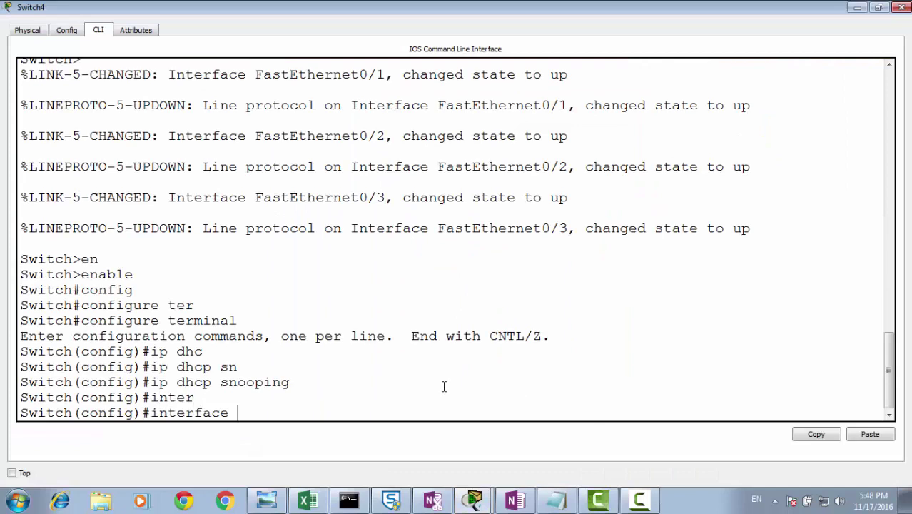
{"action": "type", "text": "fas"}
{"action": "key", "text": "Tab"}
{"action": "type", "text": "0/2"}
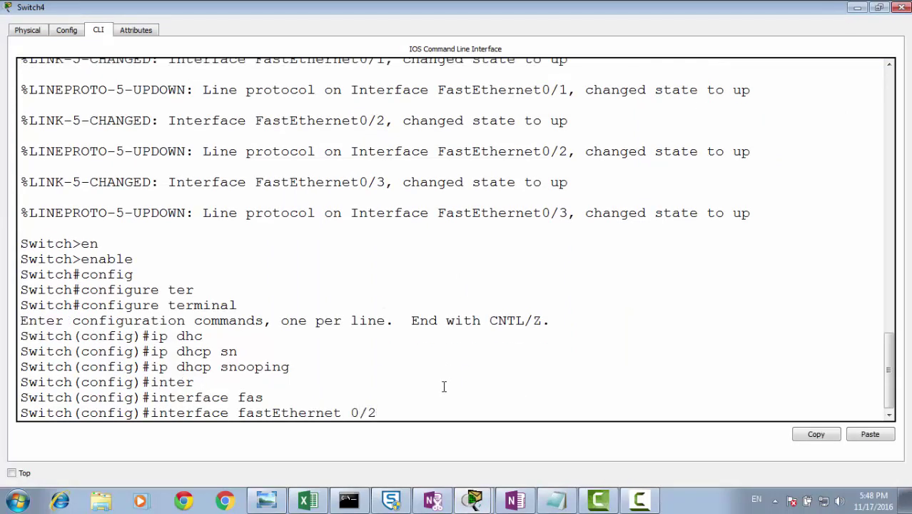
{"action": "key", "text": "BackSpace"}
{"action": "type", "text": "3"}
{"action": "key", "text": "Return"}
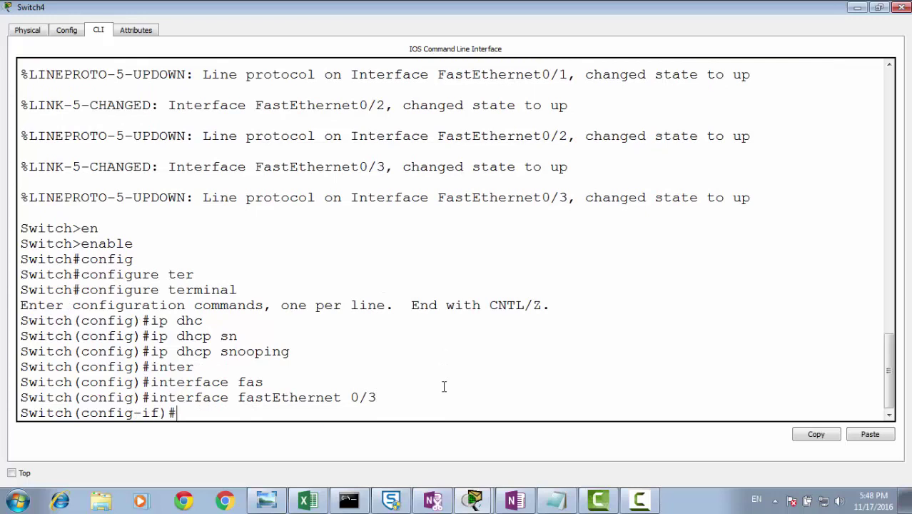
Mark the fastEthernet 0/3 interface as trusted with ip dhcp snooping trust and minimize the switch's window
{"action": "type", "text": "ip dhc"}
{"action": "key", "text": "Tab"}
{"action": "type", "text": "snn"}
{"action": "key", "text": "Tab"}
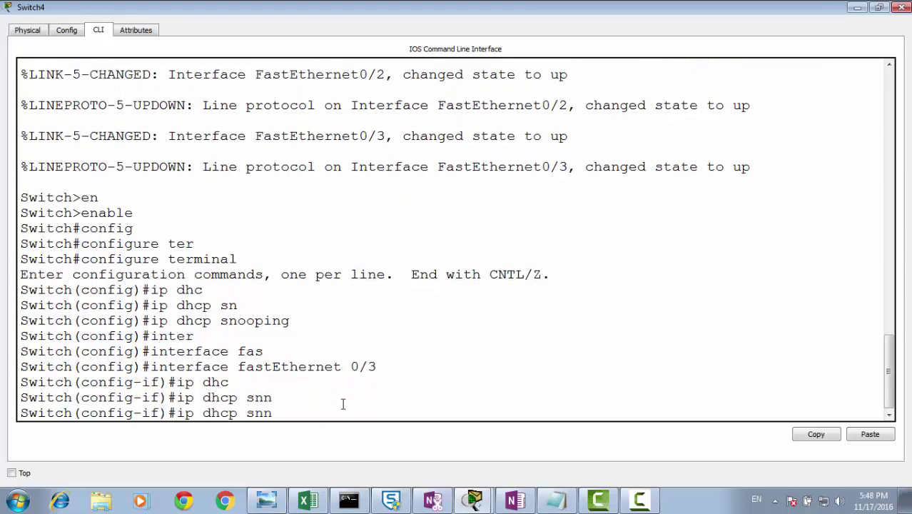
{"action": "key", "text": "BackSpace"}
{"action": "type", "text": "o"}
{"action": "key", "text": "Tab"}
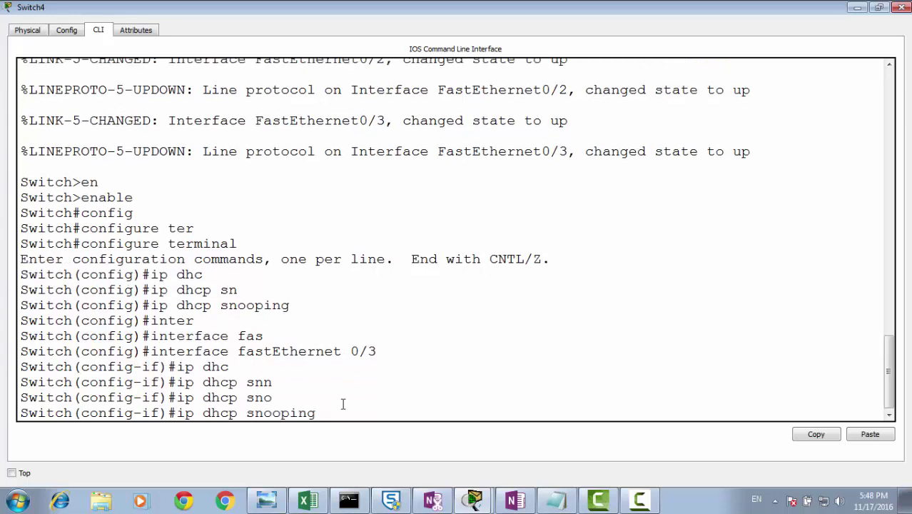
{"action": "type", "text": "tr"}
{"action": "key", "text": "Tab"}
{"action": "key", "text": "Return"}
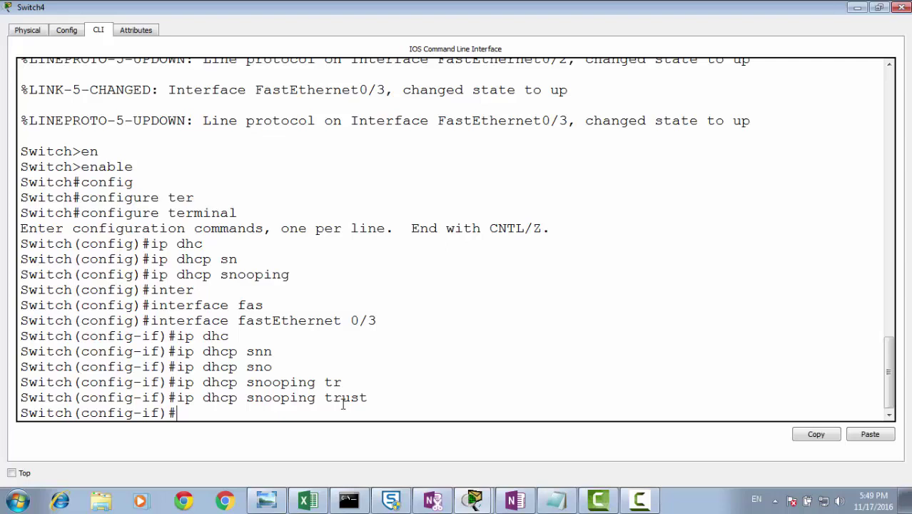
{"action": "left_click", "coordinate": [860, 8]}
Request a new DHCP address on PC0 by switching its IP configuration to Static and back to DHCP, and close its window
{"action": "left_click", "coordinate": [579, 265]}
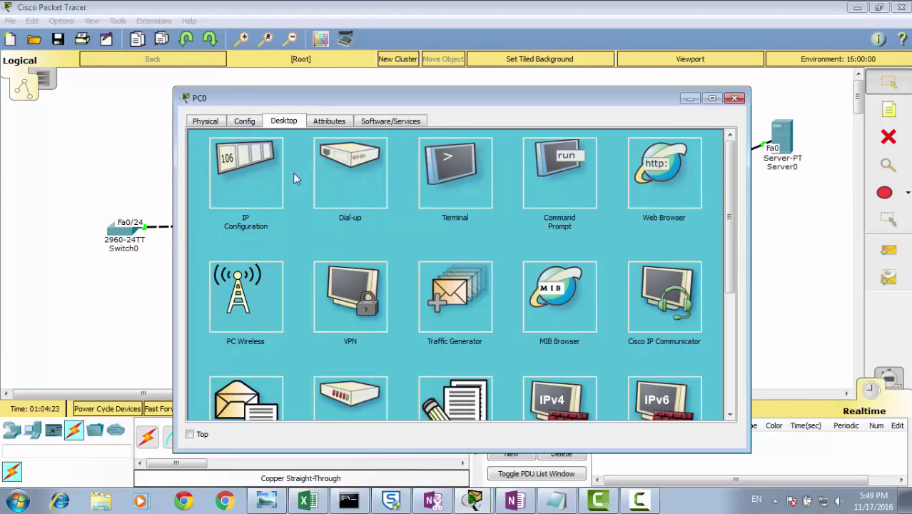
{"action": "left_click", "coordinate": [259, 179]}
{"action": "left_click", "coordinate": [400, 179]}
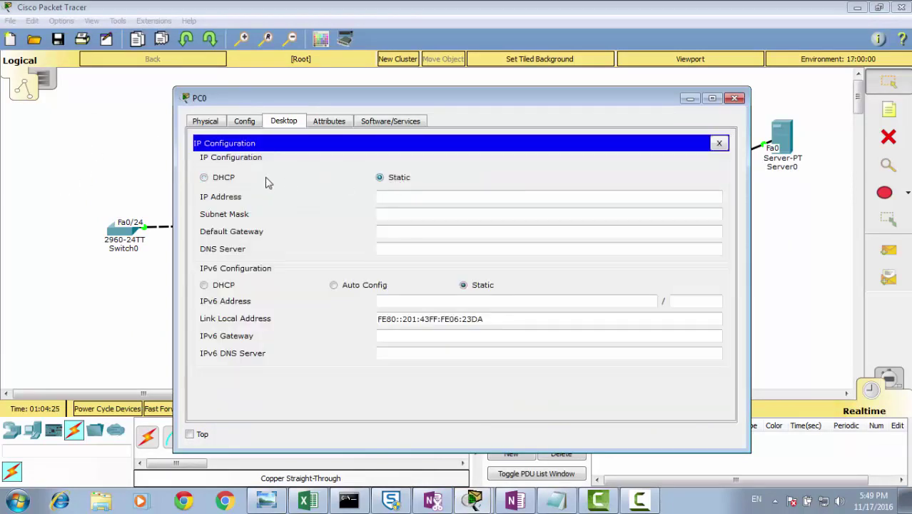
{"action": "left_click", "coordinate": [224, 178]}
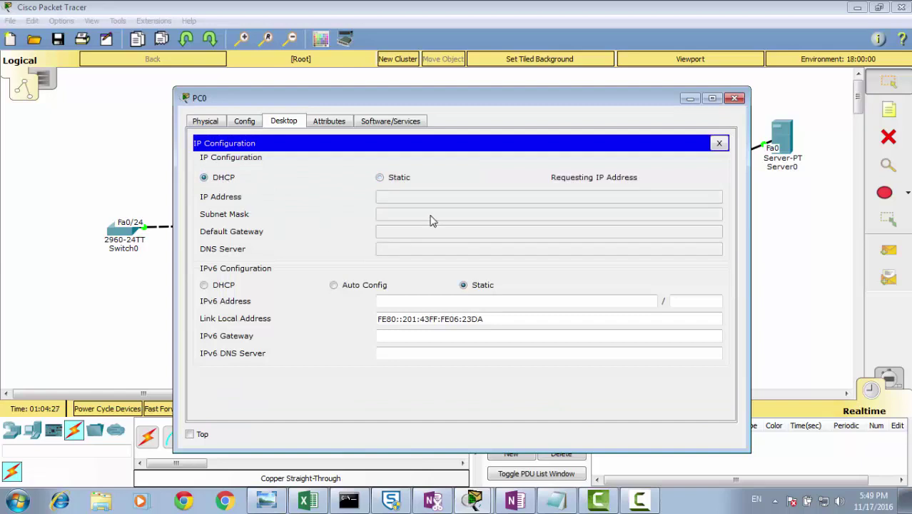
{"action": "left_click", "coordinate": [736, 97]}
Renew PC1's address by switching its IP configuration to Static and back to DHCP, and close the window
{"action": "left_click", "coordinate": [626, 258]}
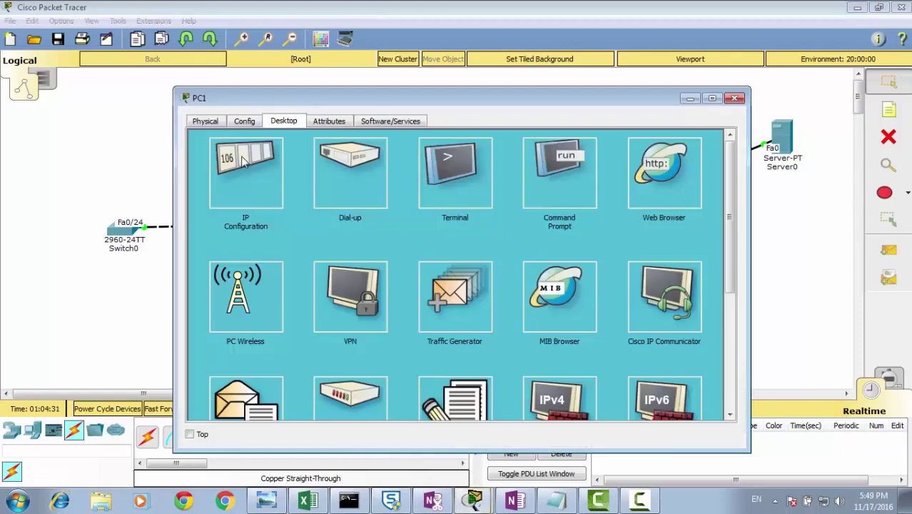
{"action": "left_click", "coordinate": [244, 162]}
{"action": "left_click", "coordinate": [387, 182]}
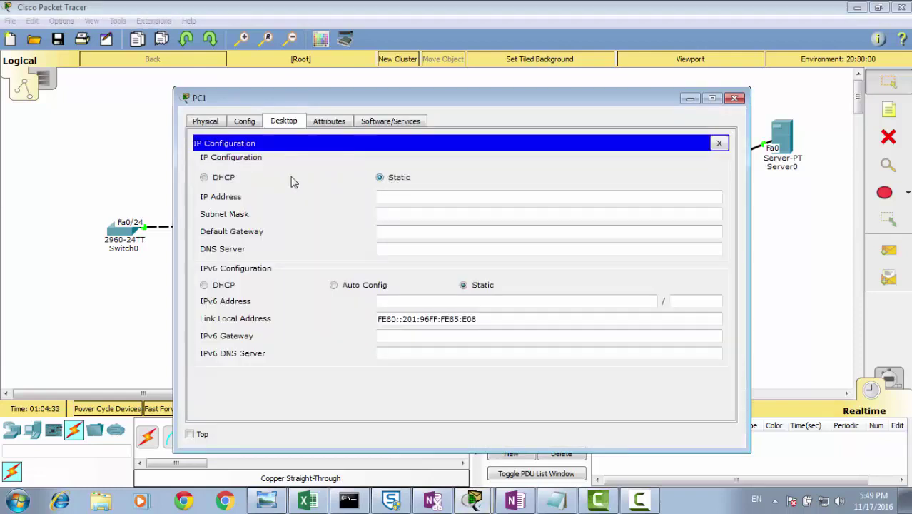
{"action": "left_click", "coordinate": [236, 180]}
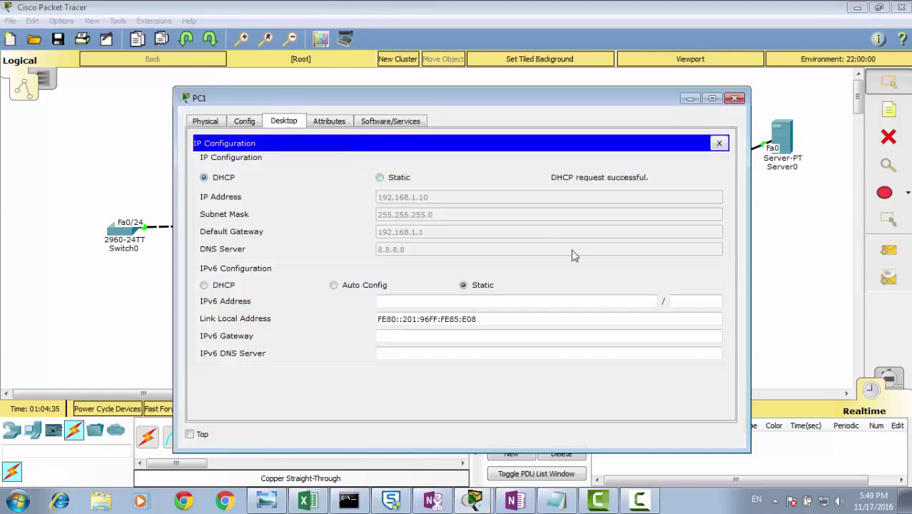
{"action": "left_click", "coordinate": [736, 99]}
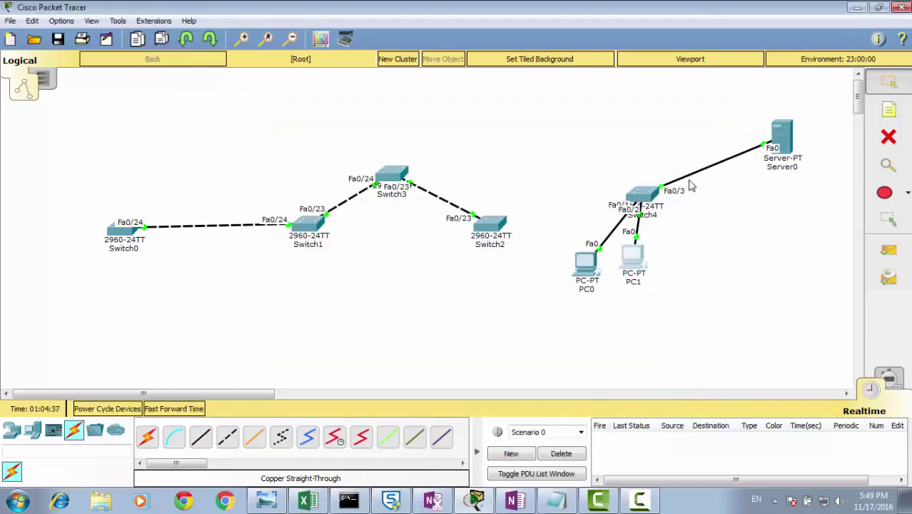
Move Server0's cable on Switch4 to the untrusted port Fa0/5 and fast-forward the simulation time until the link is up
{"action": "left_click", "coordinate": [647, 199]}
{"action": "left_click", "coordinate": [707, 56]}
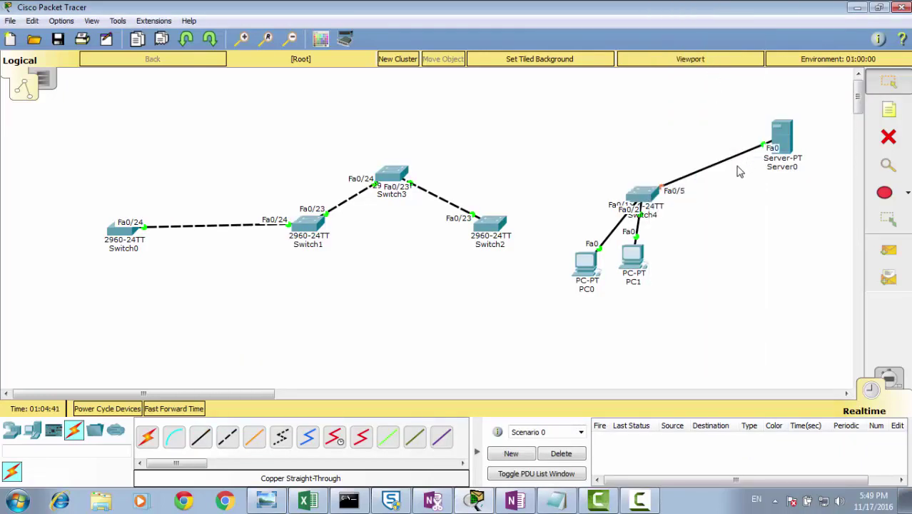
{"action": "left_click", "coordinate": [193, 412]}
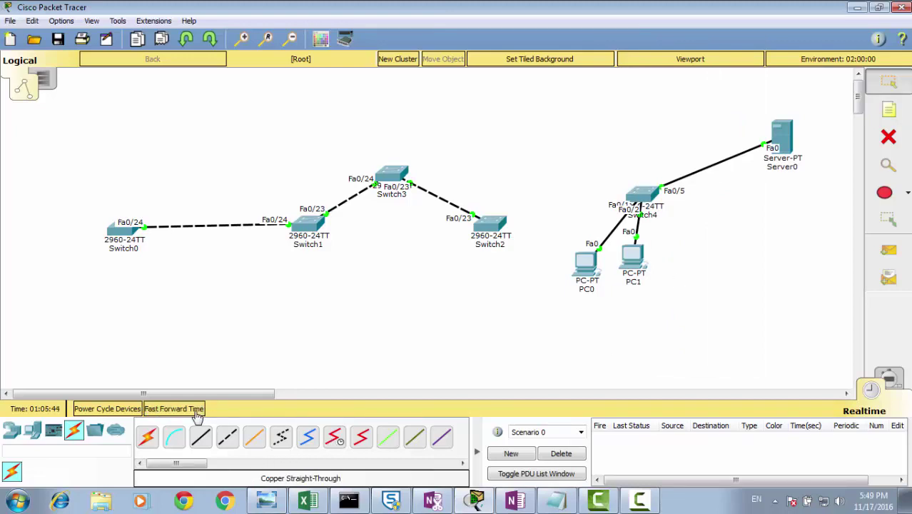
{"action": "left_click", "coordinate": [198, 412]}
Test a DHCP request from PC0 through the untrusted server port by toggling Static and DHCP, and close its window
{"action": "left_click", "coordinate": [596, 264]}
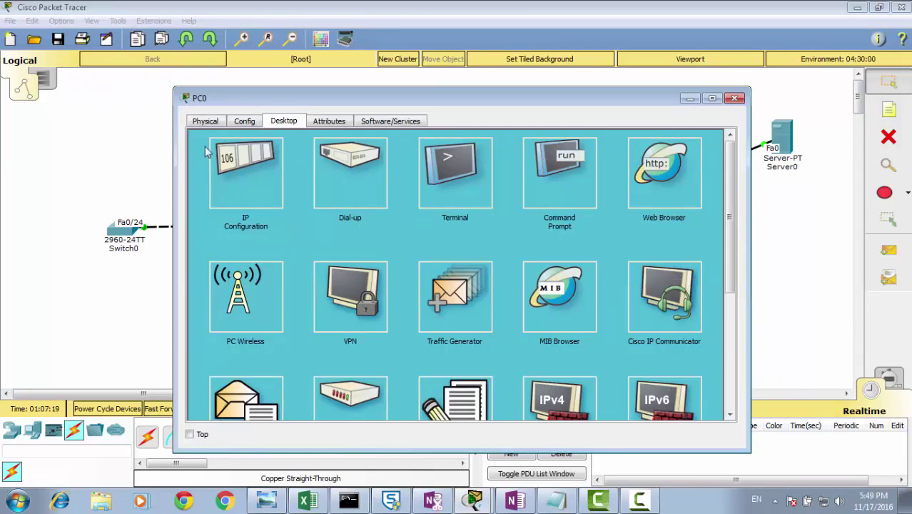
{"action": "left_click", "coordinate": [220, 168]}
{"action": "left_click", "coordinate": [383, 178]}
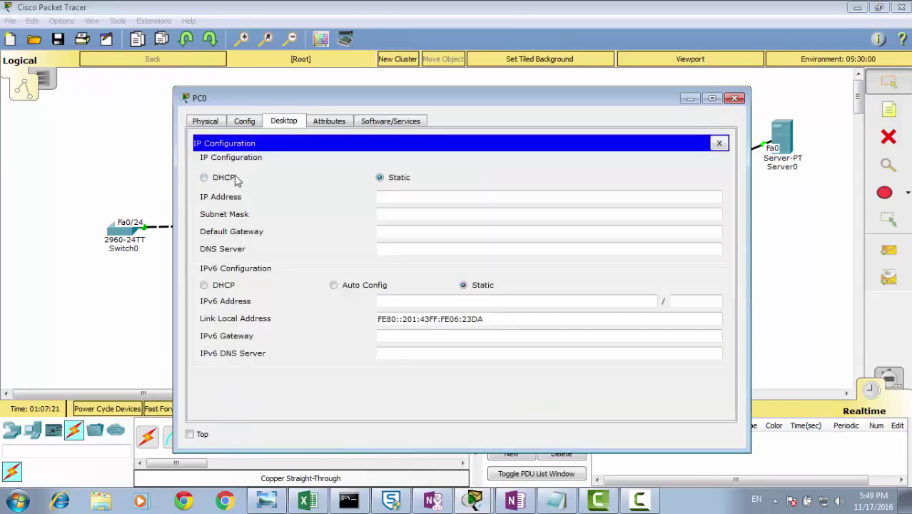
{"action": "left_click", "coordinate": [229, 177]}
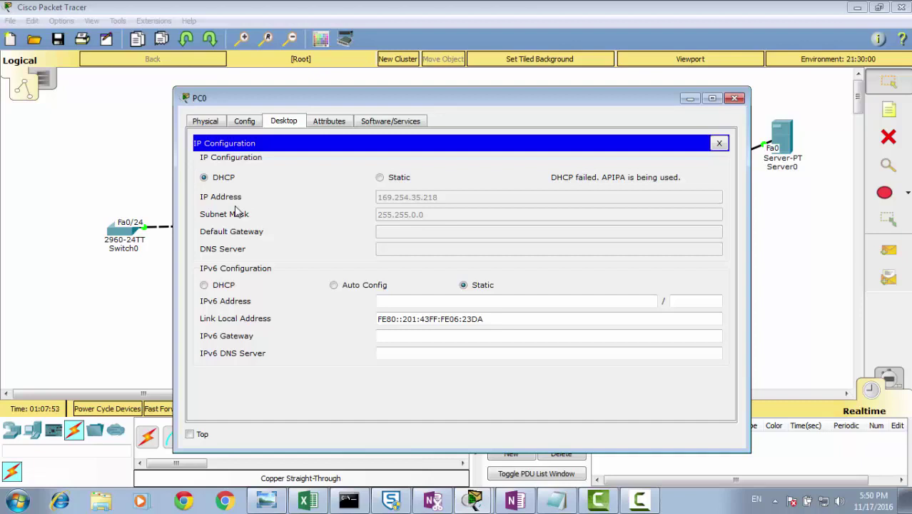
{"action": "left_click", "coordinate": [735, 97]}
Switch to OneNote, open the DHCP spoofing page in New Section 6 and underline the handwritten DHCP Stravation heading
{"action": "left_click", "coordinate": [519, 501]}
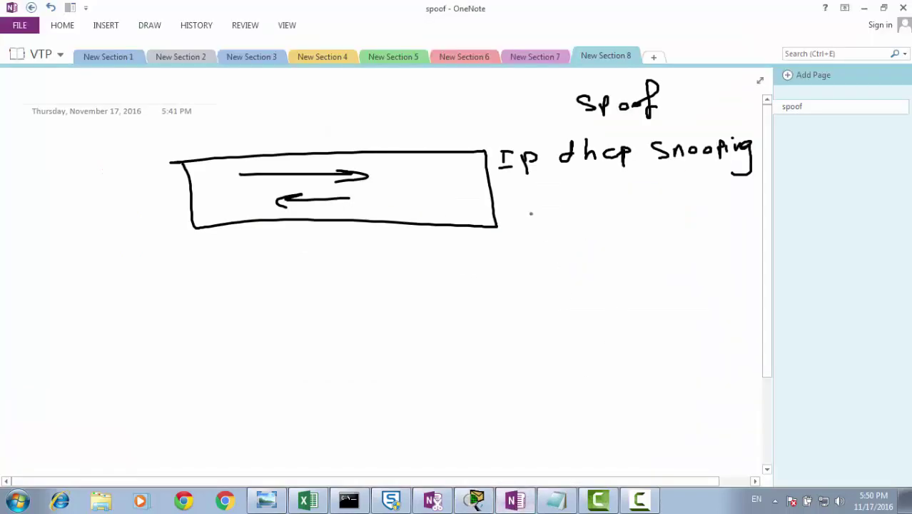
{"action": "left_click", "coordinate": [533, 57]}
{"action": "left_click", "coordinate": [599, 57]}
{"action": "left_click", "coordinate": [461, 60]}
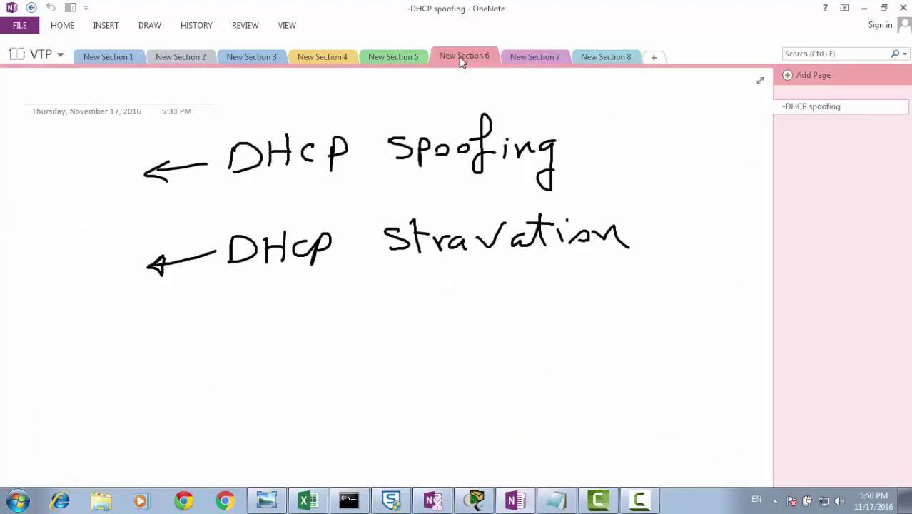
{"action": "left_click_drag", "start_coordinate": [482, 271], "coordinate": [304, 269]}
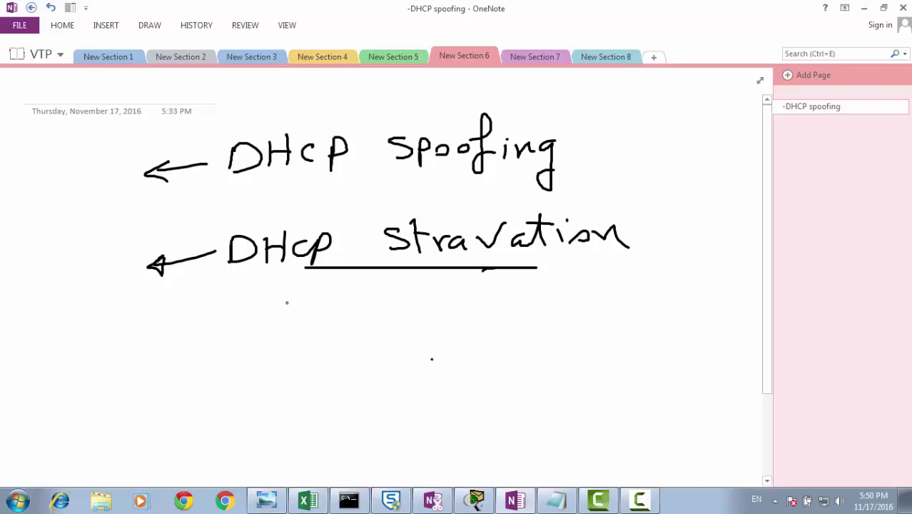
Draw a switch as a box with two opposing arrows below the underlined heading, and link a server box beneath its right end
{"action": "mouse_move", "coordinate": [277, 303]}
{"action": "left_mouse_down"}
{"action": "mouse_move", "coordinate": [514, 299]}
{"action": "mouse_move", "coordinate": [526, 377]}
{"action": "mouse_move", "coordinate": [275, 386]}
{"action": "mouse_move", "coordinate": [256, 309]}
{"action": "mouse_move", "coordinate": [354, 298]}
{"action": "mouse_move", "coordinate": [428, 331]}
{"action": "left_mouse_up"}
{"action": "mouse_move", "coordinate": [446, 348]}
{"action": "left_mouse_down"}
{"action": "mouse_move", "coordinate": [326, 353]}
{"action": "mouse_move", "coordinate": [356, 361]}
{"action": "left_mouse_up"}
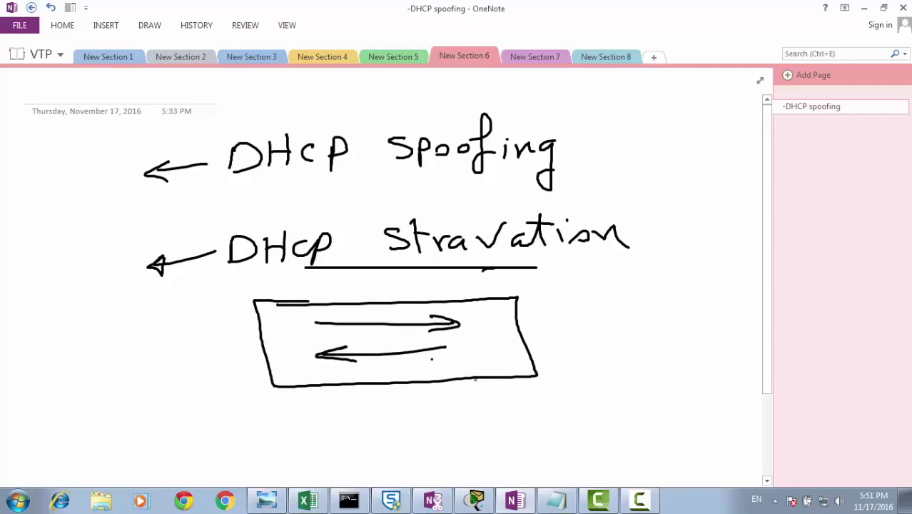
{"action": "left_click_drag", "start_coordinate": [500, 369], "coordinate": [516, 404]}
{"action": "mouse_move", "coordinate": [536, 404]}
{"action": "left_mouse_down"}
{"action": "mouse_move", "coordinate": [484, 405]}
{"action": "mouse_move", "coordinate": [504, 483]}
{"action": "mouse_move", "coordinate": [550, 471]}
{"action": "mouse_move", "coordinate": [504, 474]}
{"action": "left_mouse_up"}
Draw an arrow pointing right from the server box and handwrite the label "DHCP server" beside it
{"action": "left_click_drag", "start_coordinate": [541, 428], "coordinate": [579, 428]}
{"action": "mouse_move", "coordinate": [568, 422]}
{"action": "left_mouse_down"}
{"action": "mouse_move", "coordinate": [578, 433]}
{"action": "mouse_move", "coordinate": [595, 430]}
{"action": "left_mouse_up"}
{"action": "mouse_move", "coordinate": [595, 410]}
{"action": "left_mouse_down"}
{"action": "mouse_move", "coordinate": [598, 429]}
{"action": "mouse_move", "coordinate": [622, 428]}
{"action": "left_mouse_up"}
{"action": "mouse_move", "coordinate": [630, 405]}
{"action": "left_mouse_down"}
{"action": "mouse_move", "coordinate": [629, 429]}
{"action": "mouse_move", "coordinate": [628, 415]}
{"action": "mouse_move", "coordinate": [648, 427]}
{"action": "left_mouse_up"}
{"action": "left_click", "coordinate": [645, 411]}
{"action": "left_click_drag", "start_coordinate": [657, 409], "coordinate": [657, 430]}
{"action": "left_click_drag", "start_coordinate": [657, 405], "coordinate": [658, 421]}
{"action": "mouse_move", "coordinate": [612, 442]}
{"action": "left_mouse_down"}
{"action": "mouse_move", "coordinate": [600, 463]}
{"action": "mouse_move", "coordinate": [638, 457]}
{"action": "left_mouse_up"}
{"action": "left_click_drag", "start_coordinate": [639, 463], "coordinate": [678, 449]}
{"action": "left_click_drag", "start_coordinate": [680, 451], "coordinate": [714, 440]}
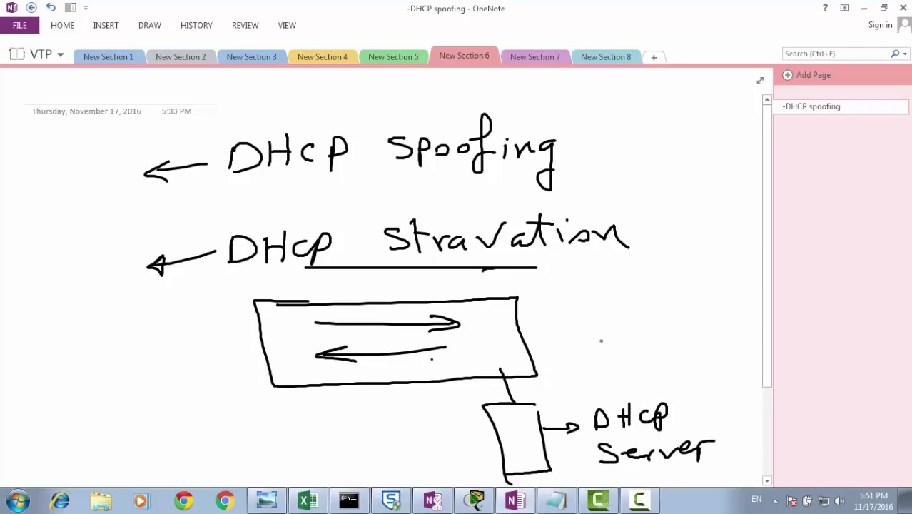
Draw an opening bracket to the right of the switch box and handwrite the address 192.168.1.11 beside it
{"action": "mouse_move", "coordinate": [564, 300]}
{"action": "left_mouse_down"}
{"action": "mouse_move", "coordinate": [539, 299]}
{"action": "mouse_move", "coordinate": [547, 358]}
{"action": "mouse_move", "coordinate": [580, 366]}
{"action": "left_mouse_up"}
{"action": "mouse_move", "coordinate": [577, 283]}
{"action": "left_mouse_down"}
{"action": "mouse_move", "coordinate": [604, 285]}
{"action": "mouse_move", "coordinate": [624, 293]}
{"action": "left_mouse_up"}
{"action": "left_click_drag", "start_coordinate": [631, 283], "coordinate": [632, 295]}
{"action": "mouse_move", "coordinate": [651, 273]}
{"action": "left_mouse_down"}
{"action": "mouse_move", "coordinate": [647, 293]}
{"action": "mouse_move", "coordinate": [659, 291]}
{"action": "left_mouse_up"}
{"action": "mouse_move", "coordinate": [676, 282]}
{"action": "left_mouse_down"}
{"action": "mouse_move", "coordinate": [690, 291]}
{"action": "mouse_move", "coordinate": [720, 284]}
{"action": "left_mouse_up"}
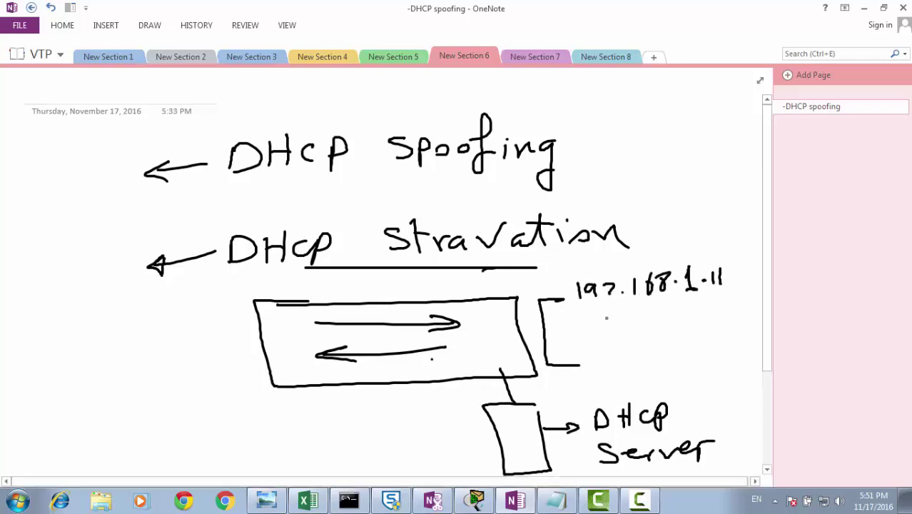
Handwrite 192.168.1.110 below the first address and close the address range with a right bracket
{"action": "mouse_move", "coordinate": [569, 320]}
{"action": "left_mouse_down"}
{"action": "mouse_move", "coordinate": [571, 338]}
{"action": "mouse_move", "coordinate": [586, 342]}
{"action": "left_mouse_up"}
{"action": "left_click_drag", "start_coordinate": [594, 326], "coordinate": [609, 336]}
{"action": "left_click_drag", "start_coordinate": [631, 310], "coordinate": [626, 330]}
{"action": "left_click_drag", "start_coordinate": [644, 304], "coordinate": [638, 333]}
{"action": "left_click_drag", "start_coordinate": [660, 311], "coordinate": [651, 330]}
{"action": "left_click_drag", "start_coordinate": [675, 328], "coordinate": [676, 329]}
{"action": "mouse_move", "coordinate": [684, 311]}
{"action": "left_mouse_down"}
{"action": "mouse_move", "coordinate": [687, 331]}
{"action": "mouse_move", "coordinate": [705, 329]}
{"action": "left_mouse_up"}
{"action": "mouse_move", "coordinate": [713, 309]}
{"action": "left_mouse_down"}
{"action": "mouse_move", "coordinate": [709, 330]}
{"action": "mouse_move", "coordinate": [721, 313]}
{"action": "left_mouse_up"}
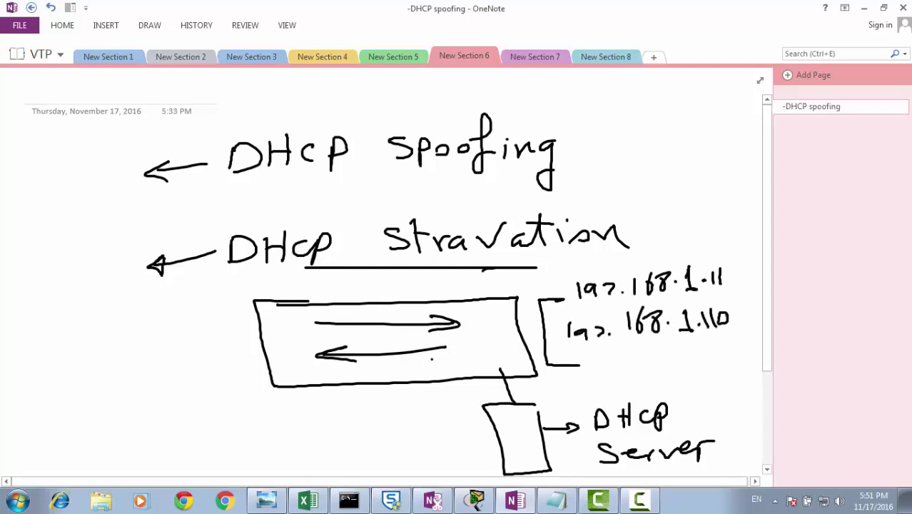
{"action": "mouse_move", "coordinate": [731, 265]}
{"action": "left_mouse_down"}
{"action": "mouse_move", "coordinate": [756, 317]}
{"action": "mouse_move", "coordinate": [744, 342]}
{"action": "left_mouse_up"}
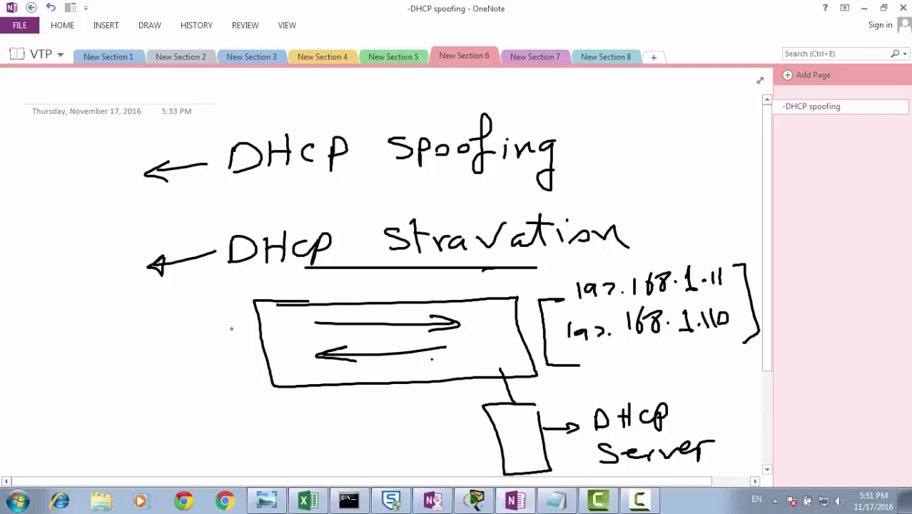
Sketch a client computer below the switch box's left end and connect it to the switch with a line
{"action": "mouse_move", "coordinate": [263, 355]}
{"action": "left_mouse_down"}
{"action": "mouse_move", "coordinate": [238, 359]}
{"action": "mouse_move", "coordinate": [215, 380]}
{"action": "left_mouse_up"}
{"action": "mouse_move", "coordinate": [235, 382]}
{"action": "left_mouse_down"}
{"action": "mouse_move", "coordinate": [208, 390]}
{"action": "mouse_move", "coordinate": [224, 396]}
{"action": "mouse_move", "coordinate": [209, 413]}
{"action": "left_mouse_up"}
{"action": "mouse_move", "coordinate": [233, 383]}
{"action": "left_mouse_down"}
{"action": "mouse_move", "coordinate": [246, 413]}
{"action": "mouse_move", "coordinate": [214, 443]}
{"action": "left_mouse_up"}
{"action": "mouse_move", "coordinate": [246, 411]}
{"action": "left_mouse_down"}
{"action": "mouse_move", "coordinate": [261, 431]}
{"action": "mouse_move", "coordinate": [214, 439]}
{"action": "left_mouse_up"}
Draw an arrow pointing to the left computer and handwrite the label "DHCP" above the arrow
{"action": "left_click_drag", "start_coordinate": [147, 391], "coordinate": [189, 413]}
{"action": "left_click_drag", "start_coordinate": [173, 398], "coordinate": [175, 419]}
{"action": "mouse_move", "coordinate": [80, 369]}
{"action": "left_mouse_down"}
{"action": "mouse_move", "coordinate": [83, 380]}
{"action": "mouse_move", "coordinate": [78, 373]}
{"action": "left_mouse_up"}
{"action": "left_click_drag", "start_coordinate": [99, 357], "coordinate": [107, 378]}
{"action": "left_click_drag", "start_coordinate": [115, 354], "coordinate": [117, 374]}
{"action": "left_click_drag", "start_coordinate": [104, 370], "coordinate": [127, 362]}
{"action": "mouse_move", "coordinate": [133, 346]}
{"action": "left_mouse_down"}
{"action": "mouse_move", "coordinate": [136, 366]}
{"action": "mouse_move", "coordinate": [137, 354]}
{"action": "left_mouse_up"}
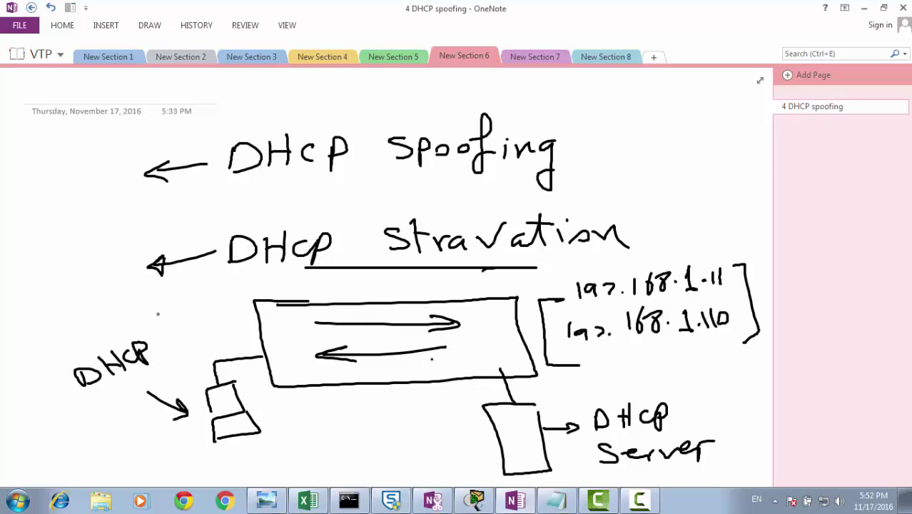
Sketch a second computer linked under the middle of the switch and draw an arrow path from it to the DHCP server
{"action": "left_click_drag", "start_coordinate": [376, 381], "coordinate": [379, 401]}
{"action": "mouse_move", "coordinate": [364, 402]}
{"action": "left_mouse_down"}
{"action": "mouse_move", "coordinate": [391, 400]}
{"action": "mouse_move", "coordinate": [368, 427]}
{"action": "left_mouse_up"}
{"action": "mouse_move", "coordinate": [391, 401]}
{"action": "left_mouse_down"}
{"action": "mouse_move", "coordinate": [400, 429]}
{"action": "mouse_move", "coordinate": [364, 454]}
{"action": "left_mouse_up"}
{"action": "left_click_drag", "start_coordinate": [365, 454], "coordinate": [413, 445]}
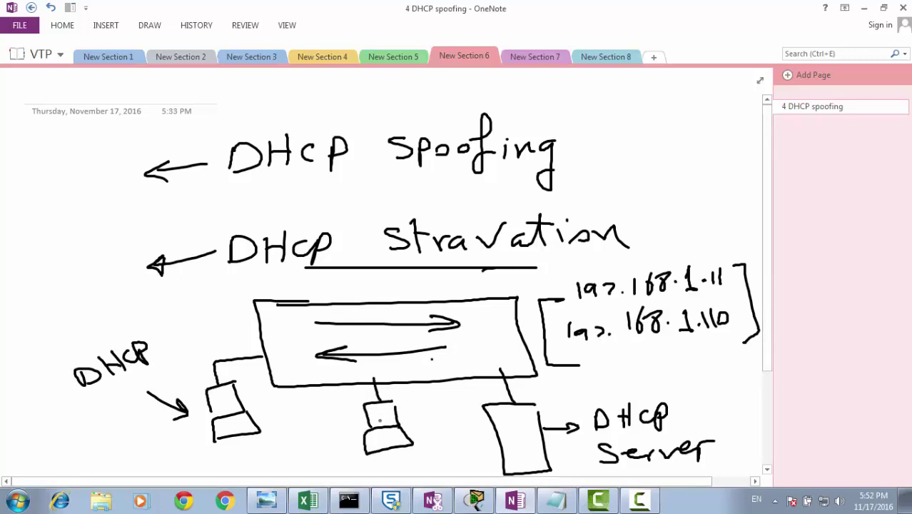
{"action": "mouse_move", "coordinate": [367, 404]}
{"action": "left_mouse_down"}
{"action": "mouse_move", "coordinate": [366, 425]}
{"action": "mouse_move", "coordinate": [447, 366]}
{"action": "mouse_move", "coordinate": [489, 391]}
{"action": "mouse_move", "coordinate": [489, 404]}
{"action": "left_mouse_up"}
{"action": "left_click_drag", "start_coordinate": [471, 397], "coordinate": [488, 404]}
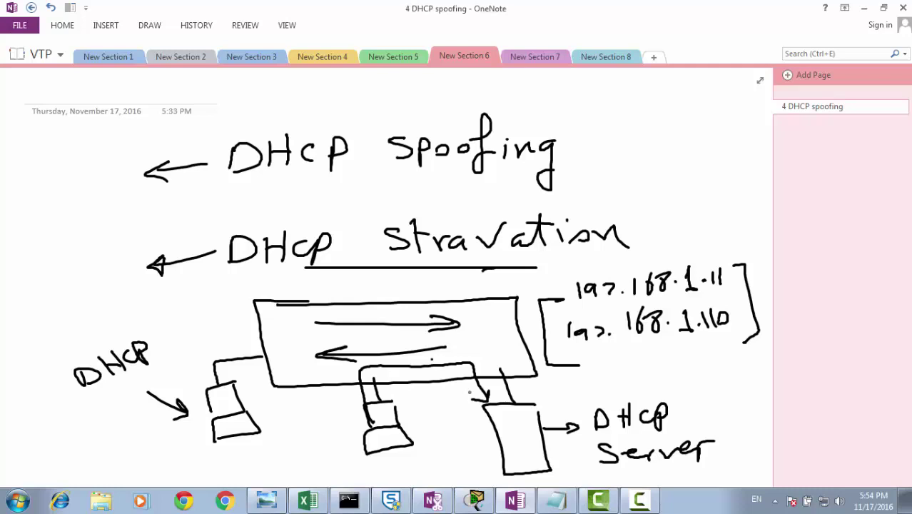
{"action": "left_click_drag", "start_coordinate": [254, 298], "coordinate": [271, 298]}
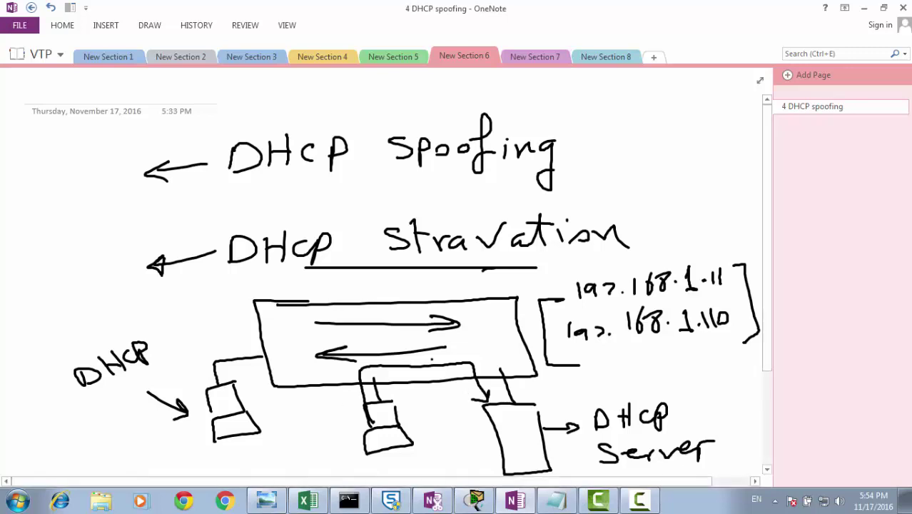
Switch to Chrome and open google.com
{"action": "left_click", "coordinate": [225, 504]}
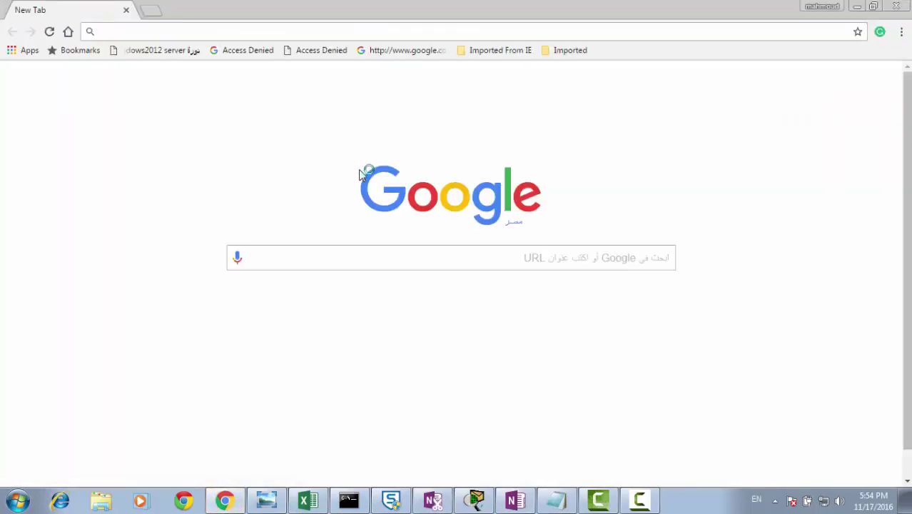
{"action": "type", "text": "goo"}
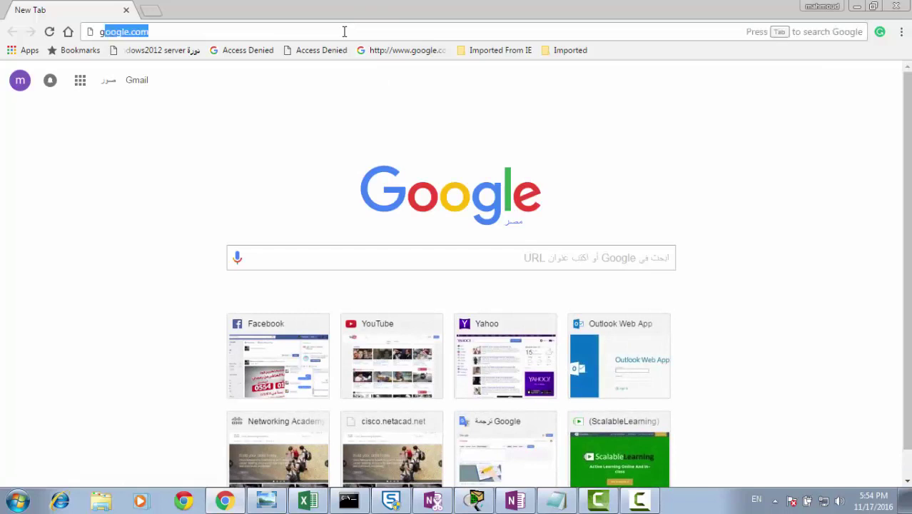
{"action": "key", "text": "Return"}
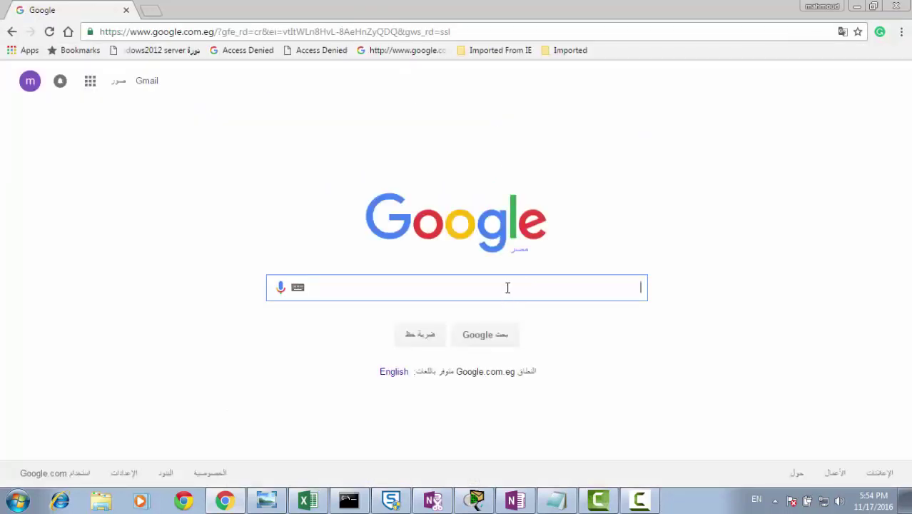
{"action": "type", "text": "dhcp"}
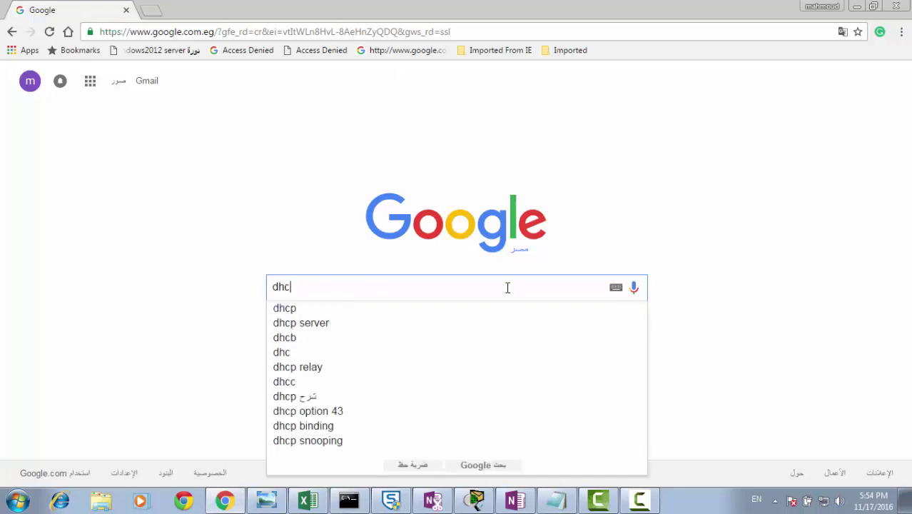
{"action": "key", "text": "BackSpace"}
{"action": "key", "text": "BackSpace"}
{"action": "key", "text": "BackSpace"}
{"action": "key", "text": "BackSpace"}
Search Google for "cisco dhcp flow rate" and open the Cisco support forum result on DHCP Snooping - DHCP Rate Limit
{"action": "type", "text": "cisc"}
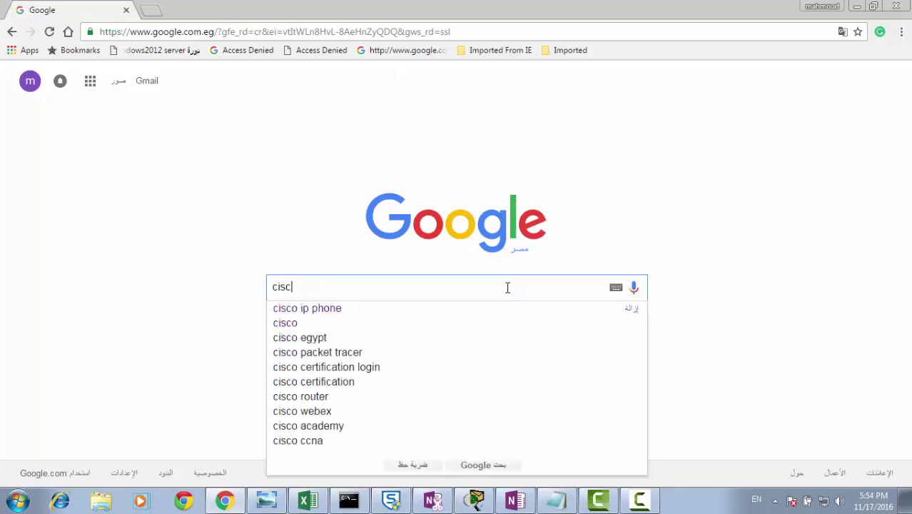
{"action": "type", "text": "o dhc"}
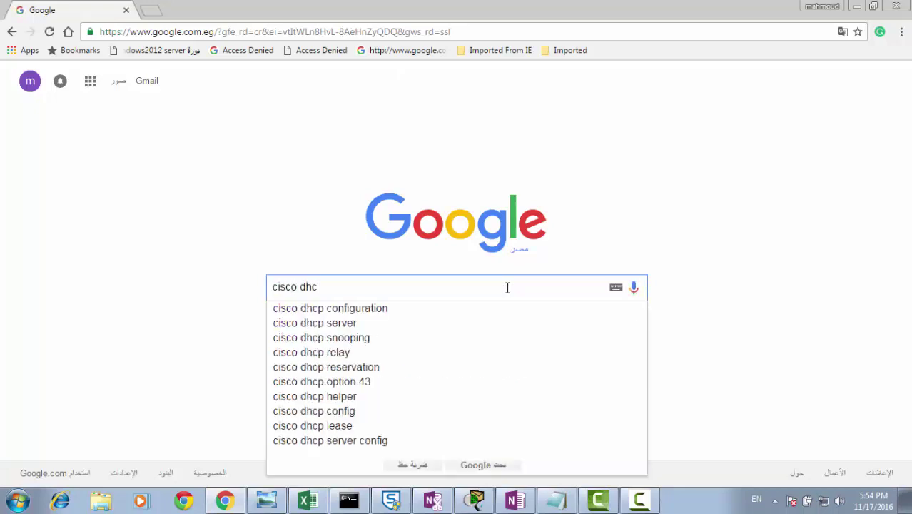
{"action": "type", "text": "p fl"}
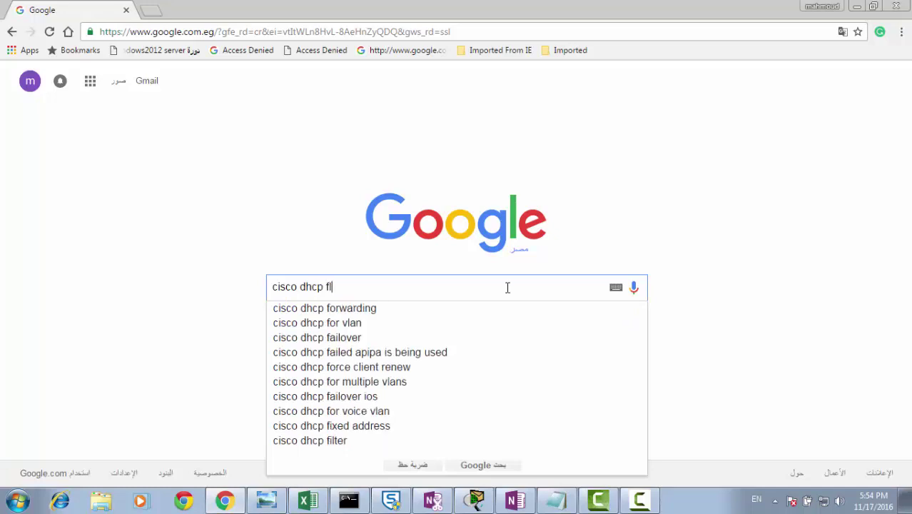
{"action": "type", "text": "ow rate"}
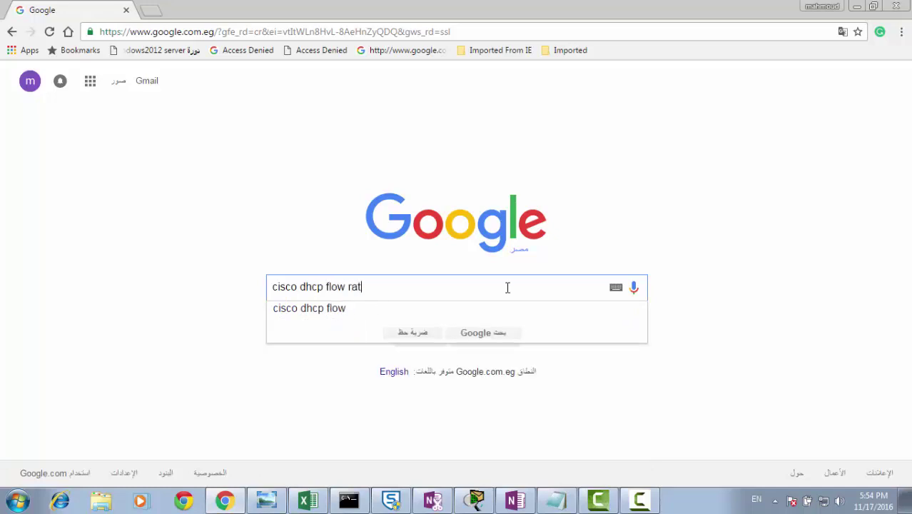
{"action": "key", "text": "Return"}
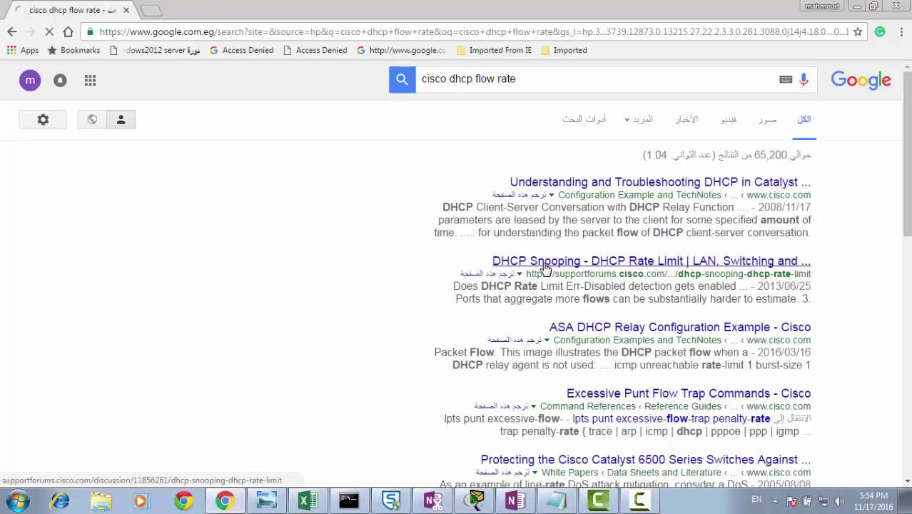
{"action": "left_click", "coordinate": [546, 262]}
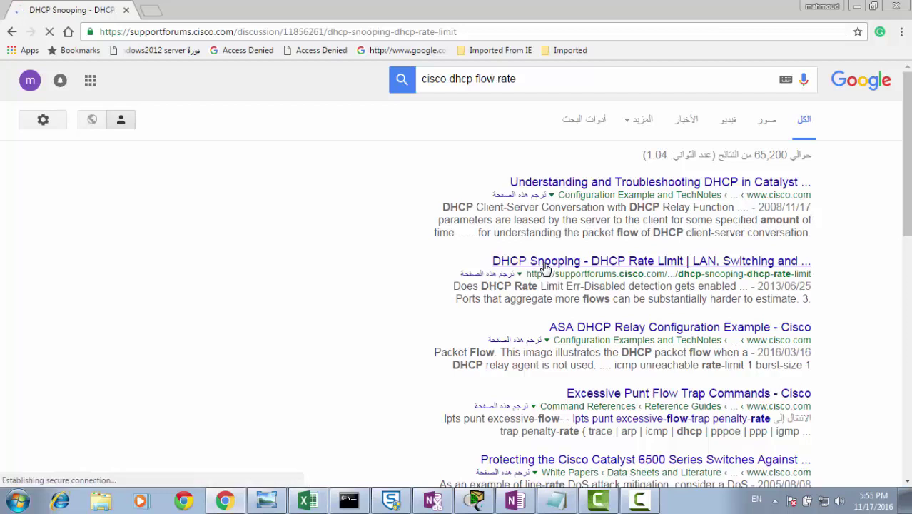
{"action": "left_click", "coordinate": [641, 501]}
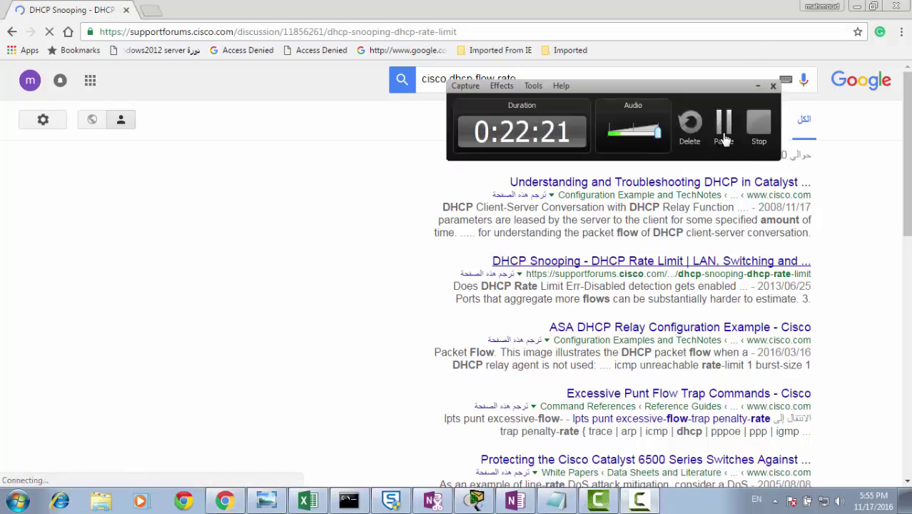
{"action": "left_click", "coordinate": [724, 139]}
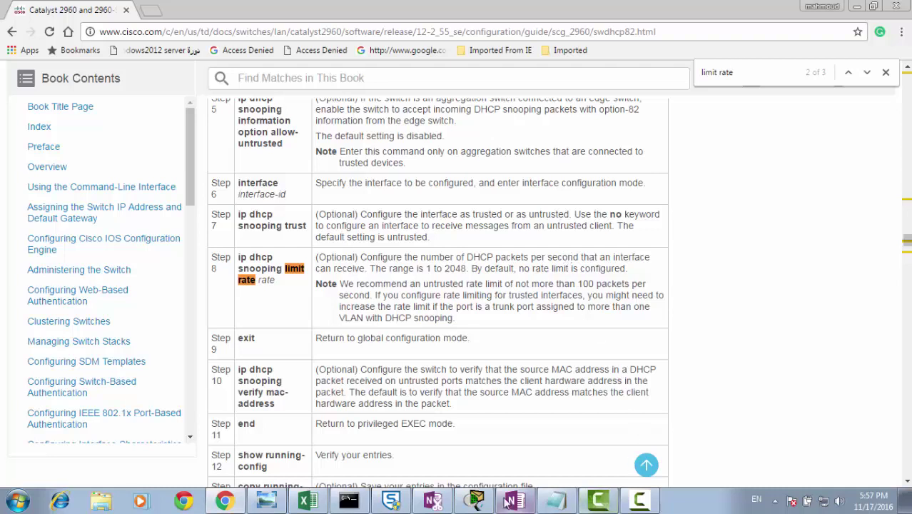
Switch to Packet Tracer and start a maximized command-line session on Switch4
{"action": "left_click", "coordinate": [477, 500]}
{"action": "left_click", "coordinate": [646, 197]}
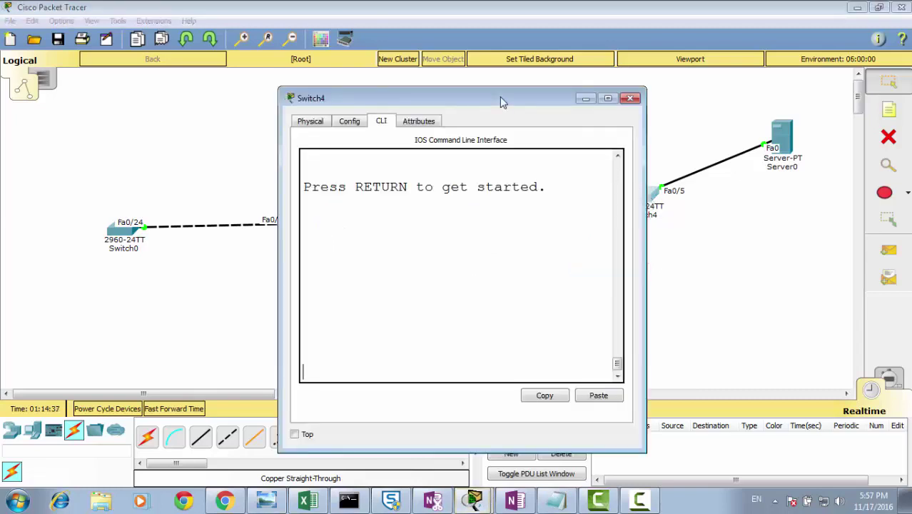
{"action": "double_click", "coordinate": [500, 96]}
{"action": "key", "text": "Return"}
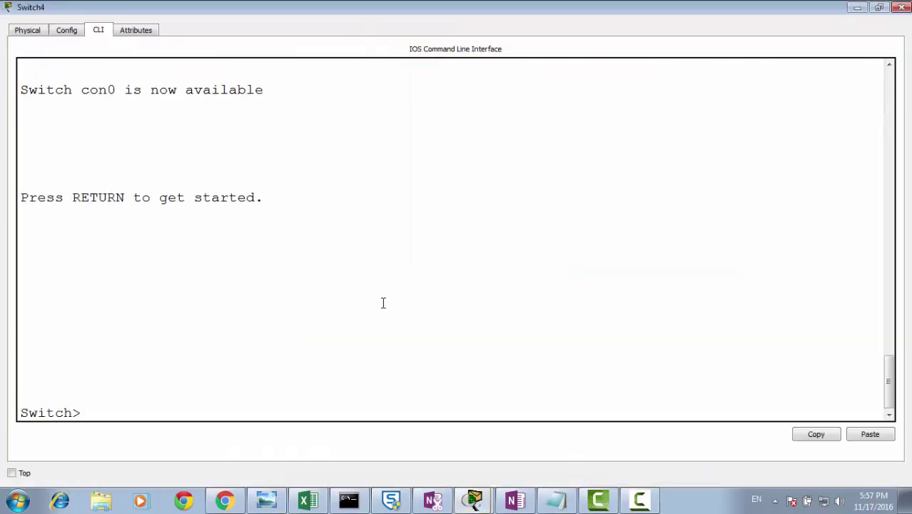
Enter privileged mode with enable and global configuration mode with configure terminal on Switch4
{"action": "type", "text": "en"}
{"action": "key", "text": "Tab"}
{"action": "key", "text": "Return"}
{"action": "type", "text": "config"}
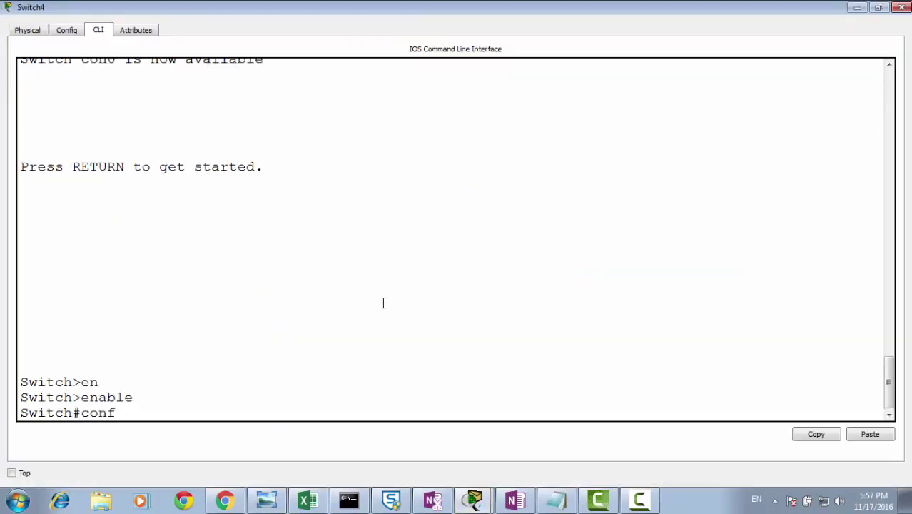
{"action": "key", "text": "Tab"}
{"action": "type", "text": "ter"}
{"action": "key", "text": "Tab"}
{"action": "key", "text": "Return"}
Select all access ports for configuration with the command interface range fastEthernet 0/1-24
{"action": "type", "text": "inter"}
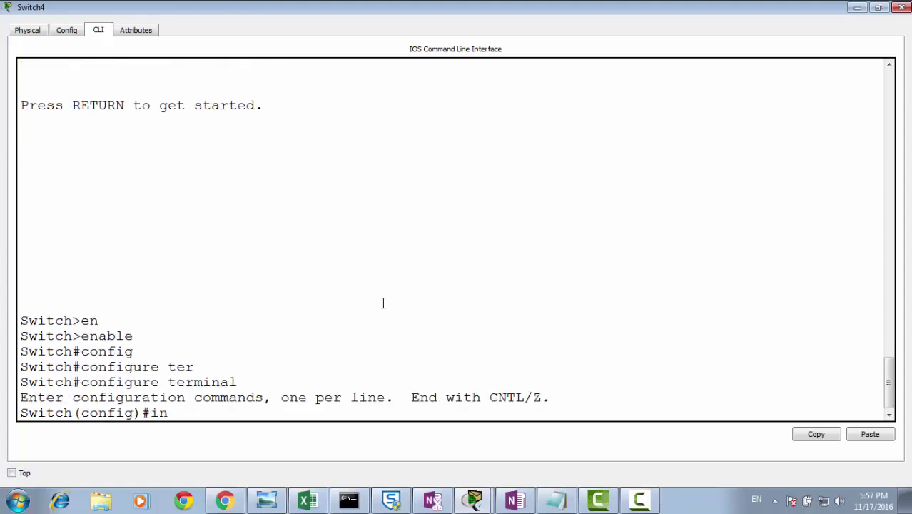
{"action": "key", "text": "Tab"}
{"action": "type", "text": "ra"}
{"action": "key", "text": "Tab"}
{"action": "type", "text": "fas"}
{"action": "key", "text": "Tab"}
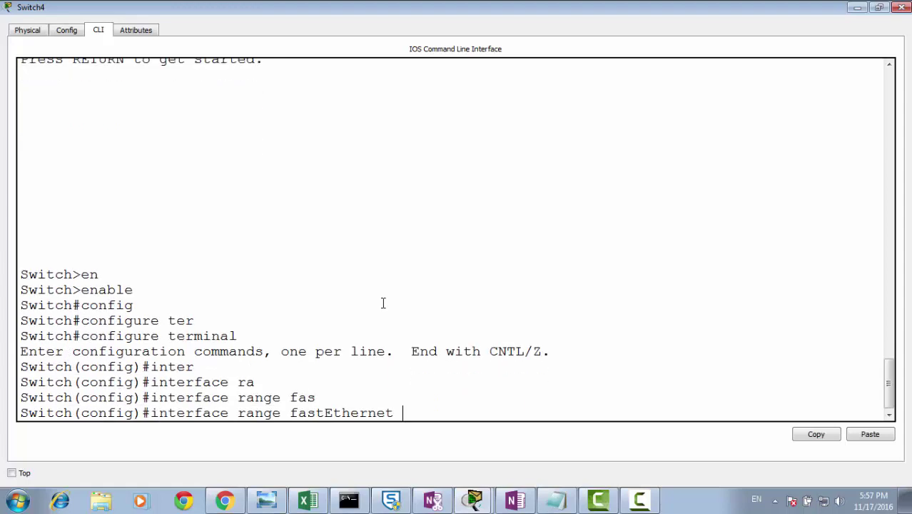
{"action": "type", "text": "0/1-24"}
{"action": "key", "text": "Return"}
Limit DHCP packets on the selected ports with ip dhcp snooping limit rate 5, then close the Switch4 window
{"action": "type", "text": "ip dhc"}
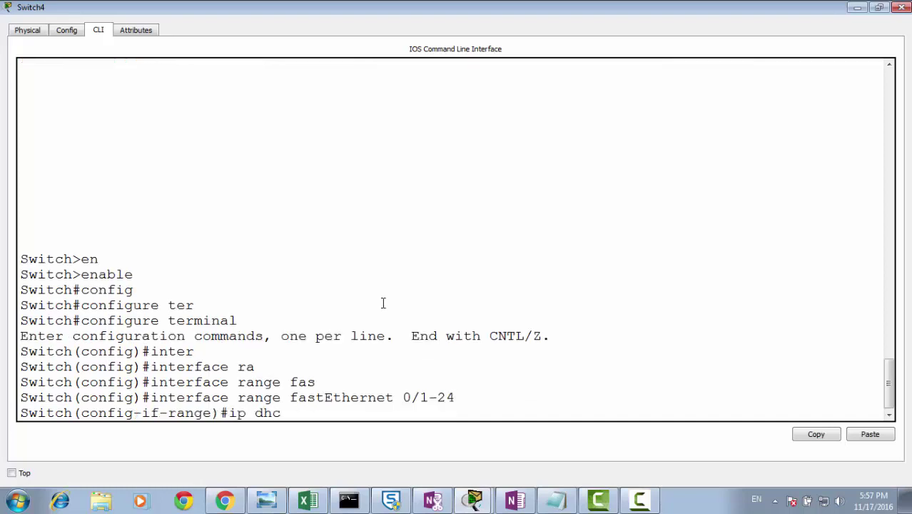
{"action": "key", "text": "Tab"}
{"action": "type", "text": "sn"}
{"action": "key", "text": "Tab"}
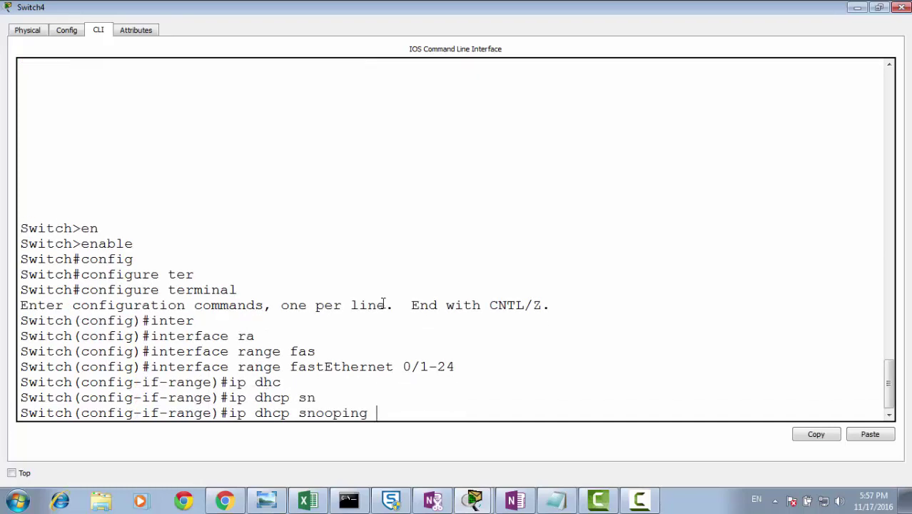
{"action": "type", "text": "li"}
{"action": "key", "text": "Tab"}
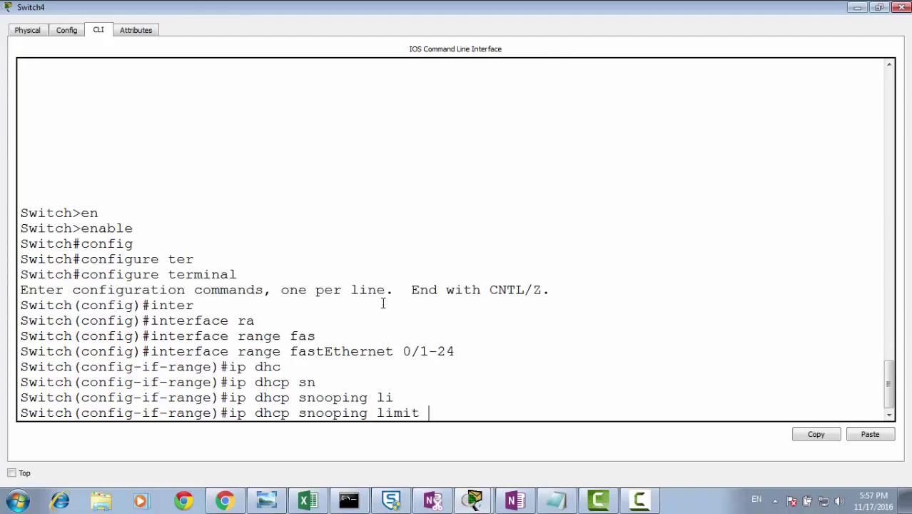
{"action": "type", "text": "ra"}
{"action": "key", "text": "Tab"}
{"action": "type", "text": "5"}
{"action": "key", "text": "Return"}
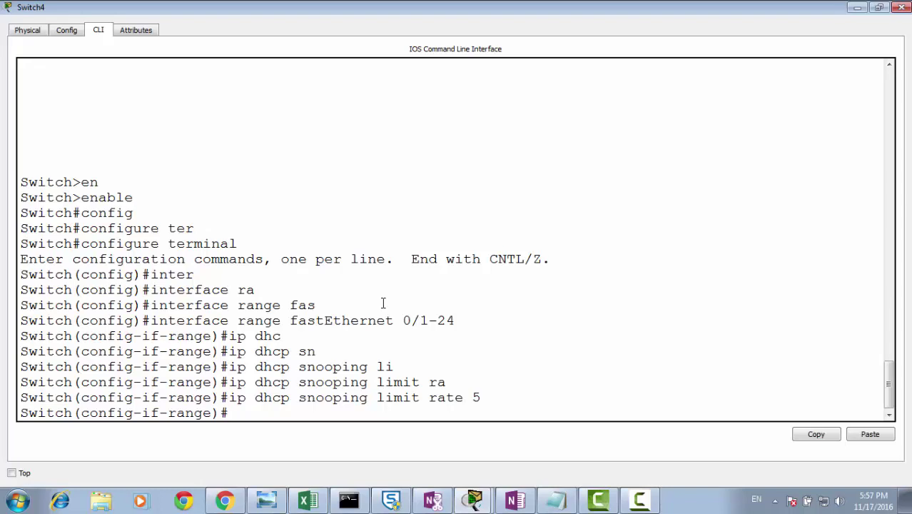
{"action": "left_click", "coordinate": [902, 7]}
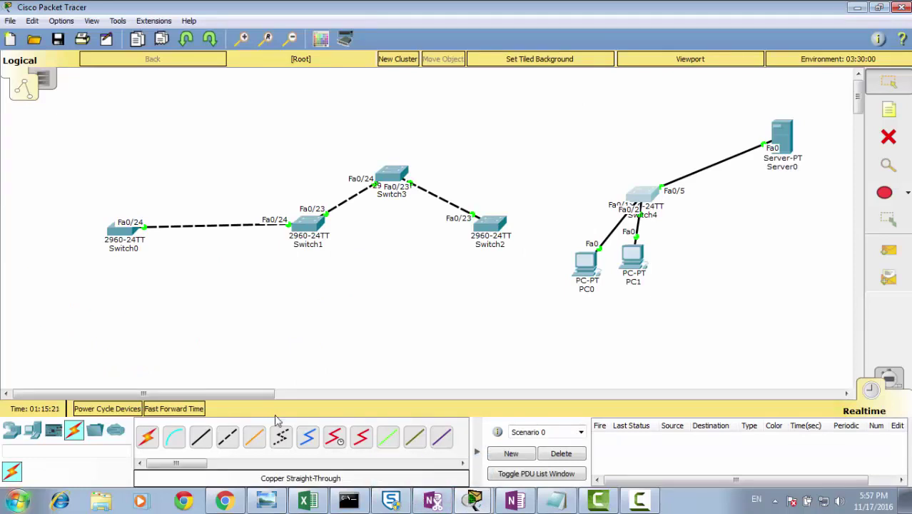
Switch to Chrome, highlight the ip dhcp snooping limit rate command in step 8 of the Cisco guide, and leave the browser
{"action": "left_click", "coordinate": [225, 500]}
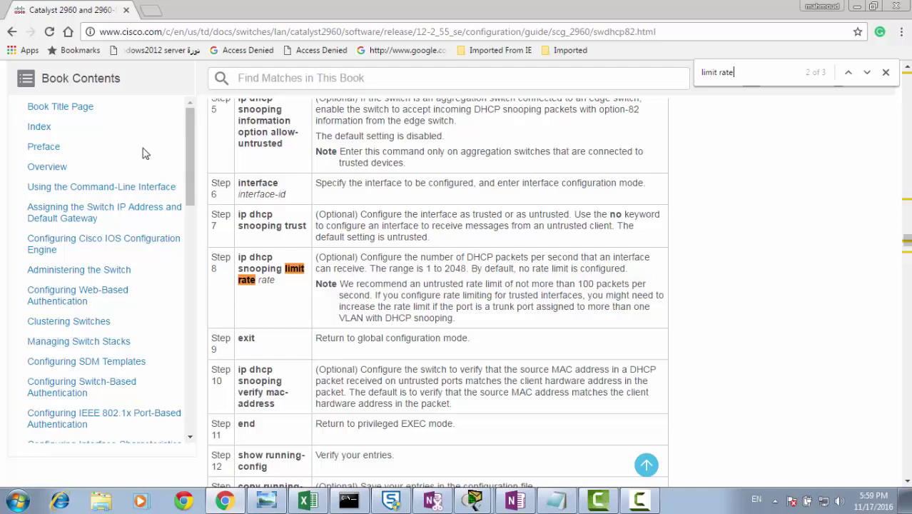
{"action": "triple_click", "coordinate": [252, 257]}
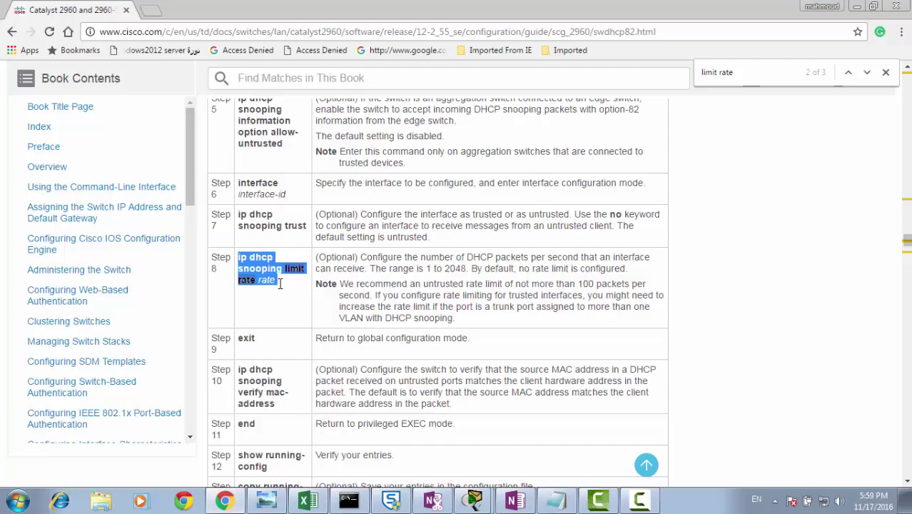
{"action": "left_click", "coordinate": [896, 9]}
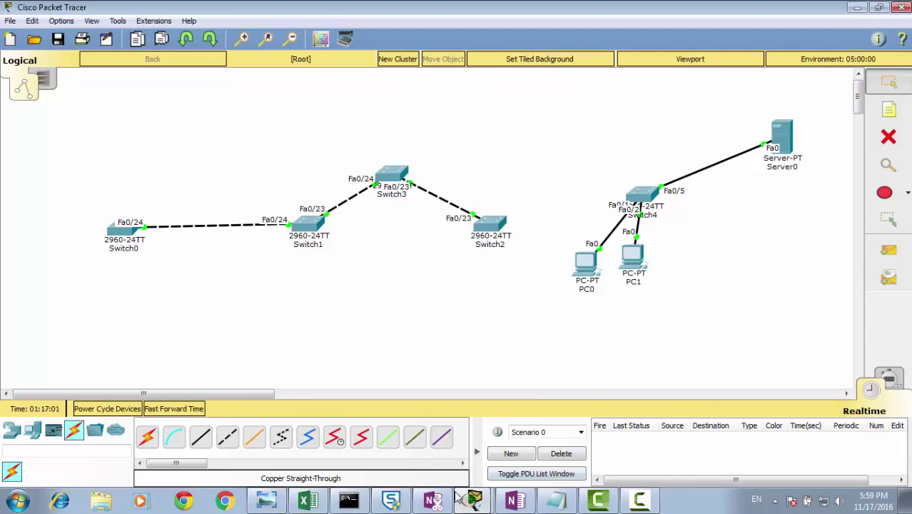
Switch to OneNote, open the empty New Section 9, and draw a wide box for the first switch
{"action": "left_click", "coordinate": [515, 501]}
{"action": "left_click", "coordinate": [637, 61]}
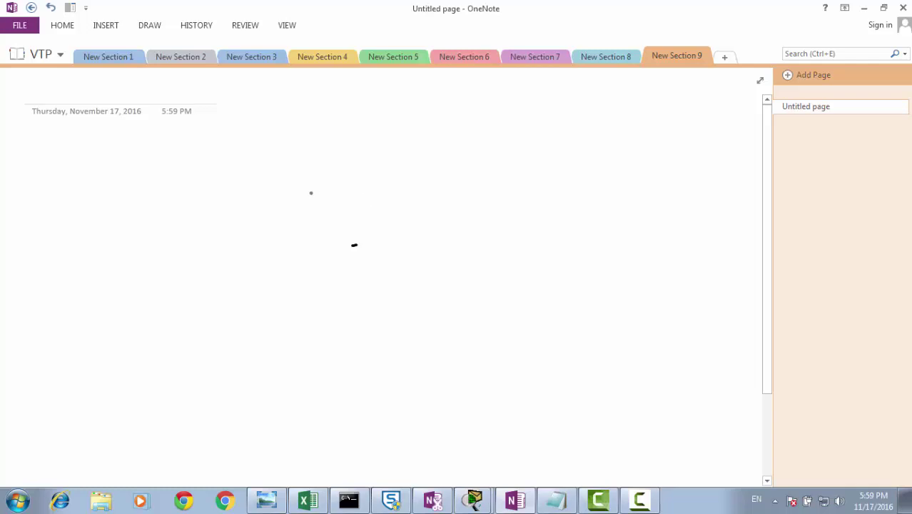
{"action": "mouse_move", "coordinate": [341, 190]}
{"action": "left_mouse_down"}
{"action": "mouse_move", "coordinate": [198, 188]}
{"action": "mouse_move", "coordinate": [157, 259]}
{"action": "mouse_move", "coordinate": [332, 190]}
{"action": "left_mouse_up"}
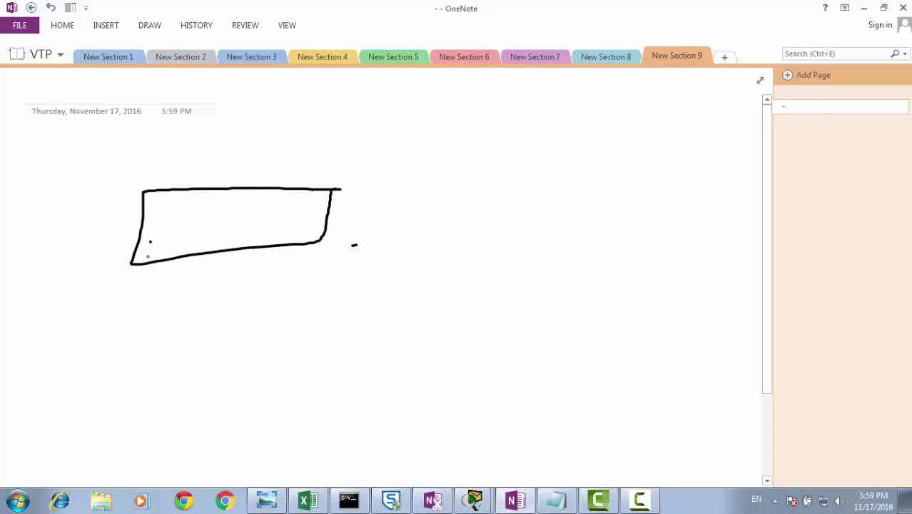
Draw three VLAN boxes under the first switch and label them 10, 20 and 30
{"action": "left_click_drag", "start_coordinate": [151, 241], "coordinate": [181, 248]}
{"action": "mouse_move", "coordinate": [148, 283]}
{"action": "left_mouse_down"}
{"action": "mouse_move", "coordinate": [147, 304]}
{"action": "mouse_move", "coordinate": [160, 287]}
{"action": "left_mouse_up"}
{"action": "mouse_move", "coordinate": [232, 241]}
{"action": "left_mouse_down"}
{"action": "mouse_move", "coordinate": [208, 313]}
{"action": "mouse_move", "coordinate": [264, 238]}
{"action": "left_mouse_up"}
{"action": "mouse_move", "coordinate": [233, 284]}
{"action": "left_mouse_down"}
{"action": "mouse_move", "coordinate": [240, 296]}
{"action": "mouse_move", "coordinate": [254, 283]}
{"action": "left_mouse_up"}
{"action": "mouse_move", "coordinate": [307, 234]}
{"action": "left_mouse_down"}
{"action": "mouse_move", "coordinate": [285, 307]}
{"action": "mouse_move", "coordinate": [325, 223]}
{"action": "left_mouse_up"}
{"action": "mouse_move", "coordinate": [313, 270]}
{"action": "left_mouse_down"}
{"action": "mouse_move", "coordinate": [323, 277]}
{"action": "mouse_move", "coordinate": [314, 289]}
{"action": "left_mouse_up"}
{"action": "left_click_drag", "start_coordinate": [333, 285], "coordinate": [337, 280]}
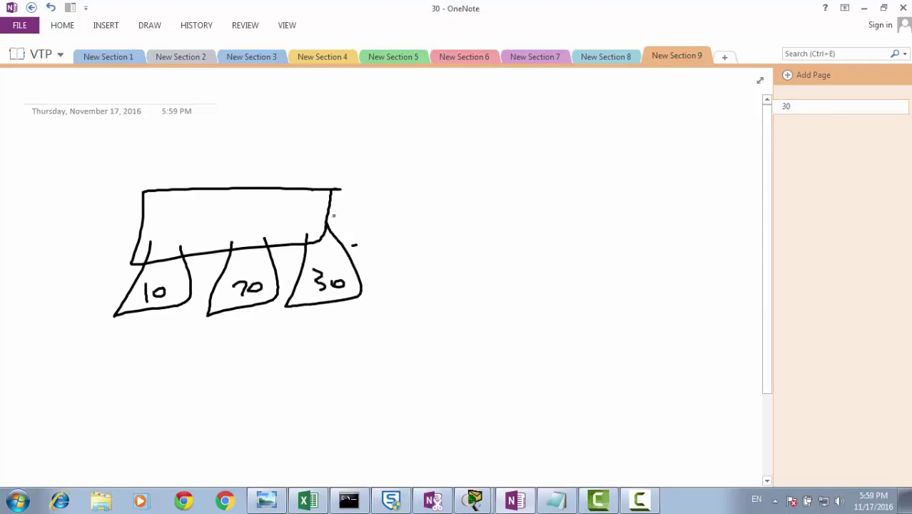
Draw a dashed link running right from the first switch and a second switch box at its end
{"action": "left_click_drag", "start_coordinate": [326, 211], "coordinate": [338, 210]}
{"action": "left_click_drag", "start_coordinate": [362, 211], "coordinate": [429, 212]}
{"action": "left_click_drag", "start_coordinate": [453, 214], "coordinate": [515, 213]}
{"action": "left_click_drag", "start_coordinate": [521, 214], "coordinate": [543, 213]}
{"action": "left_click_drag", "start_coordinate": [547, 212], "coordinate": [577, 208]}
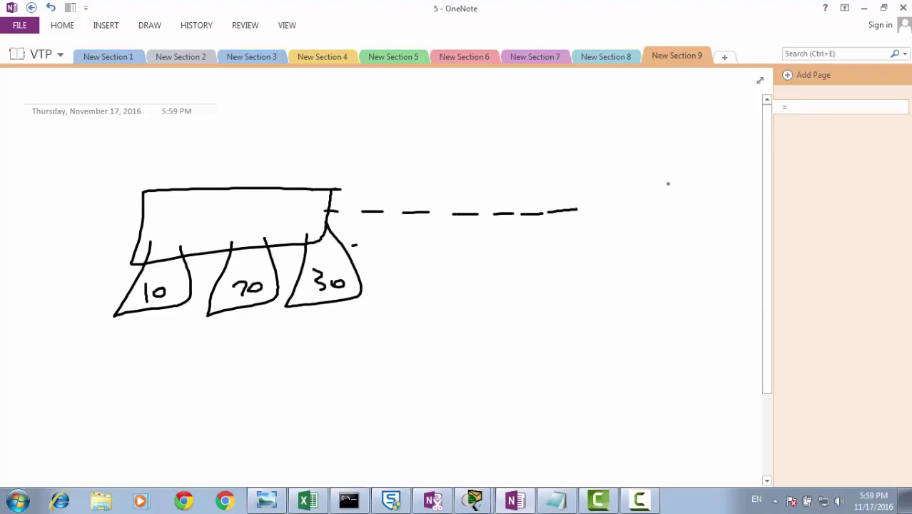
{"action": "mouse_move", "coordinate": [709, 179]}
{"action": "left_mouse_down"}
{"action": "mouse_move", "coordinate": [563, 184]}
{"action": "mouse_move", "coordinate": [717, 247]}
{"action": "mouse_move", "coordinate": [719, 174]}
{"action": "left_mouse_up"}
Draw three VLAN boxes under the second switch and label them 10, 20 and 30
{"action": "mouse_move", "coordinate": [569, 247]}
{"action": "left_mouse_down"}
{"action": "mouse_move", "coordinate": [505, 323]}
{"action": "mouse_move", "coordinate": [593, 246]}
{"action": "left_mouse_up"}
{"action": "left_click_drag", "start_coordinate": [554, 292], "coordinate": [555, 309]}
{"action": "left_click_drag", "start_coordinate": [561, 300], "coordinate": [562, 300]}
{"action": "mouse_move", "coordinate": [629, 257]}
{"action": "left_mouse_down"}
{"action": "mouse_move", "coordinate": [601, 315]}
{"action": "mouse_move", "coordinate": [655, 256]}
{"action": "left_mouse_up"}
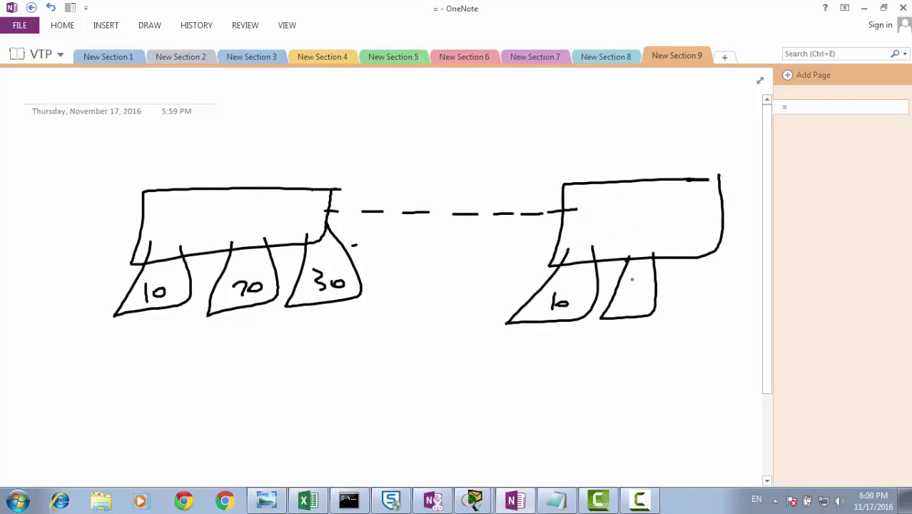
{"action": "mouse_move", "coordinate": [620, 287]}
{"action": "left_mouse_down"}
{"action": "mouse_move", "coordinate": [626, 306]}
{"action": "mouse_move", "coordinate": [637, 297]}
{"action": "left_mouse_up"}
{"action": "mouse_move", "coordinate": [687, 247]}
{"action": "left_mouse_down"}
{"action": "mouse_move", "coordinate": [683, 267]}
{"action": "mouse_move", "coordinate": [723, 256]}
{"action": "left_mouse_up"}
{"action": "left_click_drag", "start_coordinate": [692, 284], "coordinate": [693, 303]}
{"action": "left_click_drag", "start_coordinate": [711, 293], "coordinate": [711, 293]}
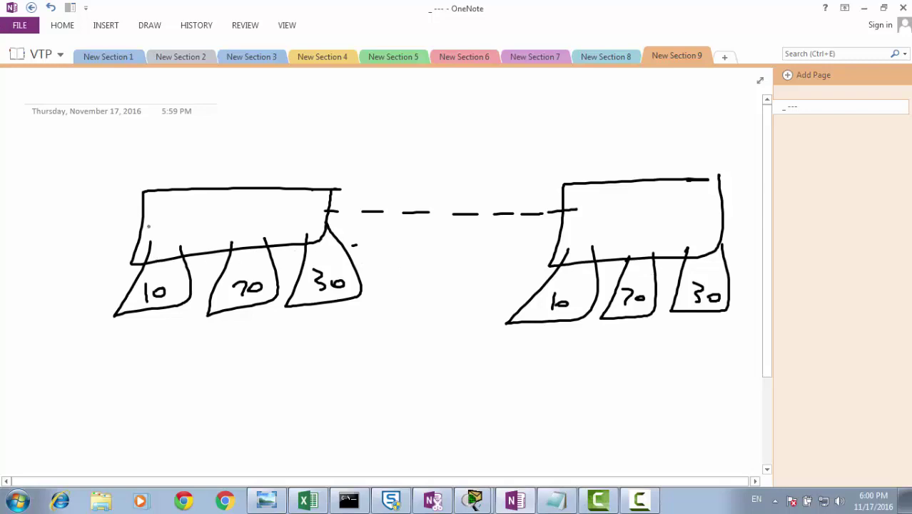
Circle a port on the first switch's left edge, label it "DA", and connect it to a sketched laptop
{"action": "mouse_move", "coordinate": [157, 222]}
{"action": "left_mouse_down"}
{"action": "mouse_move", "coordinate": [153, 213]}
{"action": "mouse_move", "coordinate": [142, 234]}
{"action": "mouse_move", "coordinate": [156, 214]}
{"action": "left_mouse_up"}
{"action": "mouse_move", "coordinate": [91, 188]}
{"action": "left_mouse_down"}
{"action": "mouse_move", "coordinate": [106, 193]}
{"action": "mouse_move", "coordinate": [93, 203]}
{"action": "mouse_move", "coordinate": [120, 174]}
{"action": "mouse_move", "coordinate": [126, 183]}
{"action": "left_mouse_up"}
{"action": "mouse_move", "coordinate": [133, 226]}
{"action": "left_mouse_down"}
{"action": "mouse_move", "coordinate": [79, 230]}
{"action": "mouse_move", "coordinate": [64, 242]}
{"action": "mouse_move", "coordinate": [53, 294]}
{"action": "mouse_move", "coordinate": [61, 365]}
{"action": "left_mouse_up"}
{"action": "mouse_move", "coordinate": [90, 367]}
{"action": "left_mouse_down"}
{"action": "mouse_move", "coordinate": [30, 400]}
{"action": "mouse_move", "coordinate": [88, 406]}
{"action": "mouse_move", "coordinate": [37, 454]}
{"action": "mouse_move", "coordinate": [21, 421]}
{"action": "left_mouse_up"}
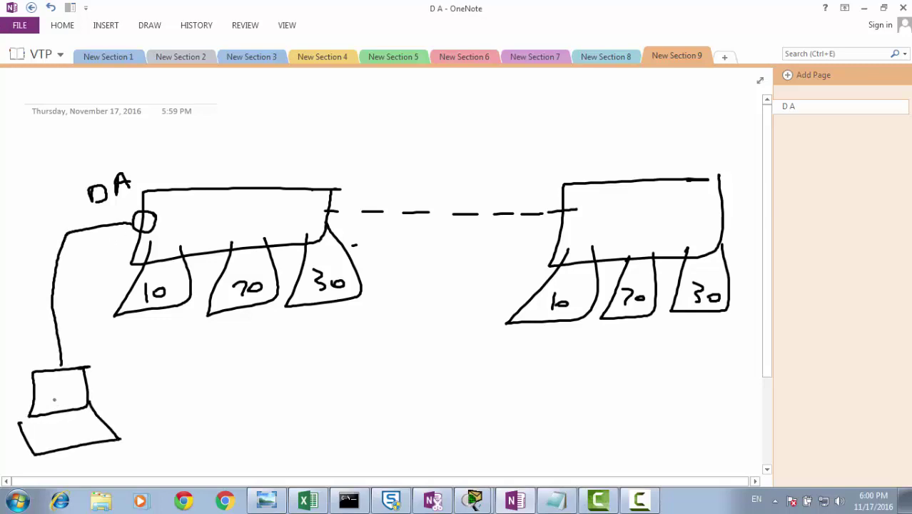
Write "trunk" beside the laptop's port, cross out the "DA" label, and write "Trunk" above the first switch
{"action": "mouse_move", "coordinate": [68, 359]}
{"action": "left_mouse_down"}
{"action": "mouse_move", "coordinate": [46, 357]}
{"action": "mouse_move", "coordinate": [73, 372]}
{"action": "mouse_move", "coordinate": [70, 358]}
{"action": "mouse_move", "coordinate": [98, 346]}
{"action": "mouse_move", "coordinate": [124, 351]}
{"action": "mouse_move", "coordinate": [138, 335]}
{"action": "mouse_move", "coordinate": [154, 354]}
{"action": "left_mouse_up"}
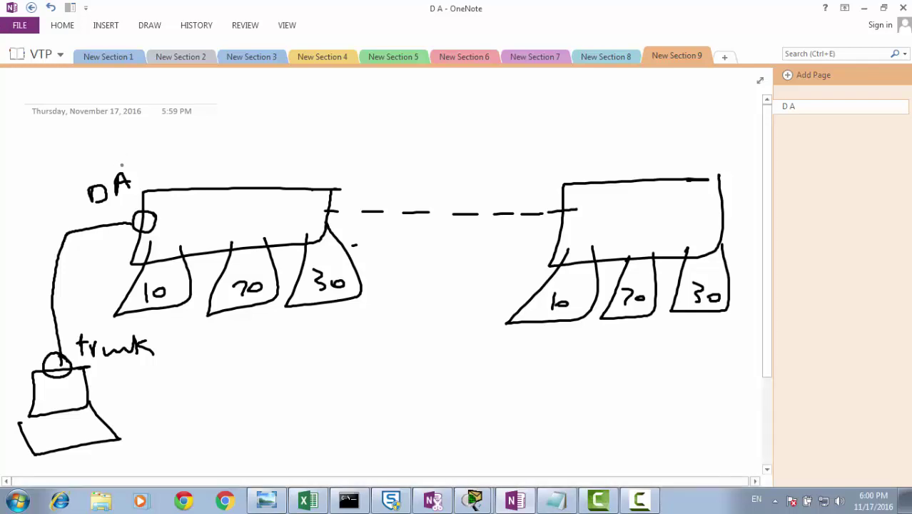
{"action": "mouse_move", "coordinate": [107, 163]}
{"action": "left_mouse_down"}
{"action": "mouse_move", "coordinate": [60, 190]}
{"action": "mouse_move", "coordinate": [127, 209]}
{"action": "mouse_move", "coordinate": [131, 170]}
{"action": "mouse_move", "coordinate": [86, 205]}
{"action": "mouse_move", "coordinate": [115, 194]}
{"action": "left_mouse_up"}
{"action": "mouse_move", "coordinate": [151, 147]}
{"action": "left_mouse_down"}
{"action": "mouse_move", "coordinate": [153, 172]}
{"action": "mouse_move", "coordinate": [158, 149]}
{"action": "left_mouse_up"}
{"action": "mouse_move", "coordinate": [161, 166]}
{"action": "left_mouse_down"}
{"action": "mouse_move", "coordinate": [172, 152]}
{"action": "mouse_move", "coordinate": [194, 156]}
{"action": "left_mouse_up"}
{"action": "mouse_move", "coordinate": [203, 137]}
{"action": "left_mouse_down"}
{"action": "mouse_move", "coordinate": [199, 165]}
{"action": "mouse_move", "coordinate": [216, 161]}
{"action": "left_mouse_up"}
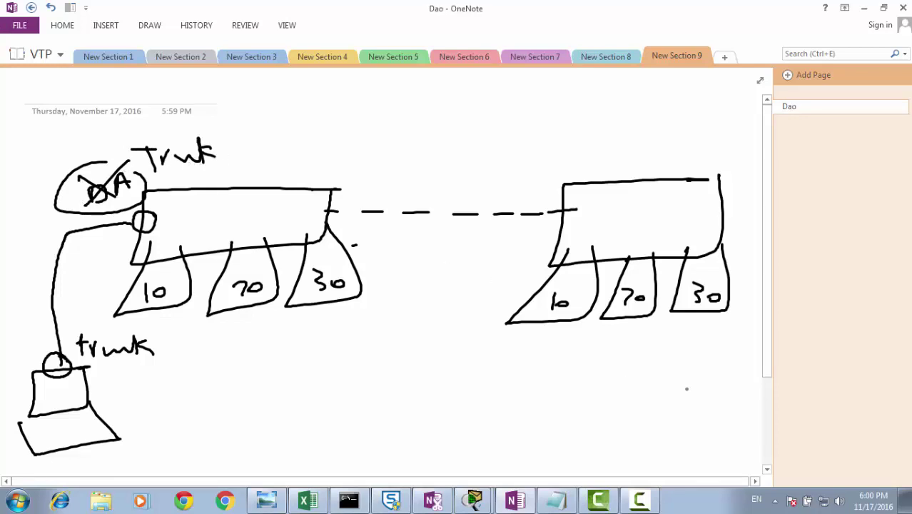
Draw arrow paths from the second switch's VLANs 30, 20 and 10 across the first switch to the laptop
{"action": "mouse_move", "coordinate": [695, 385]}
{"action": "left_mouse_down"}
{"action": "mouse_move", "coordinate": [698, 238]}
{"action": "mouse_move", "coordinate": [647, 207]}
{"action": "mouse_move", "coordinate": [560, 183]}
{"action": "mouse_move", "coordinate": [460, 175]}
{"action": "mouse_move", "coordinate": [364, 181]}
{"action": "mouse_move", "coordinate": [320, 197]}
{"action": "mouse_move", "coordinate": [156, 201]}
{"action": "mouse_move", "coordinate": [66, 224]}
{"action": "mouse_move", "coordinate": [12, 311]}
{"action": "mouse_move", "coordinate": [14, 350]}
{"action": "left_mouse_up"}
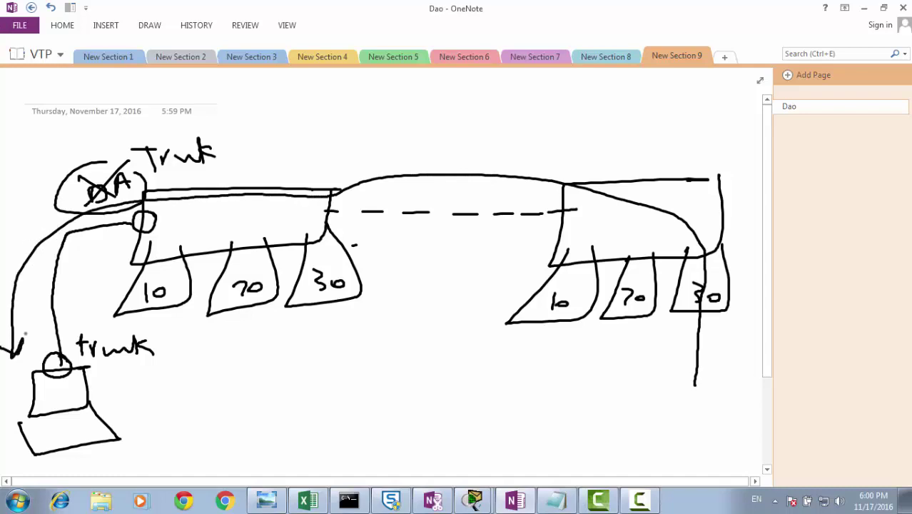
{"action": "mouse_move", "coordinate": [612, 391]}
{"action": "left_mouse_down"}
{"action": "mouse_move", "coordinate": [636, 262]}
{"action": "mouse_move", "coordinate": [516, 181]}
{"action": "mouse_move", "coordinate": [229, 204]}
{"action": "mouse_move", "coordinate": [70, 239]}
{"action": "mouse_move", "coordinate": [8, 335]}
{"action": "mouse_move", "coordinate": [8, 361]}
{"action": "left_mouse_up"}
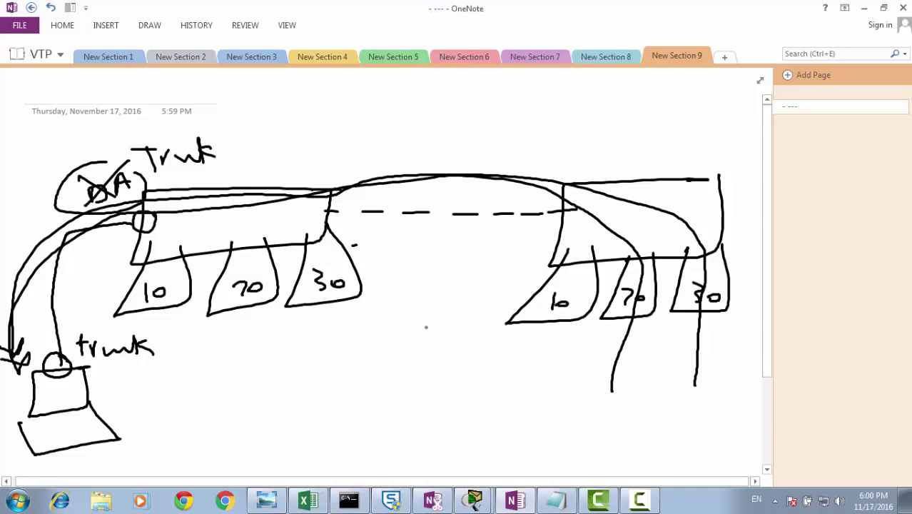
{"action": "mouse_move", "coordinate": [463, 404]}
{"action": "left_mouse_down"}
{"action": "mouse_move", "coordinate": [593, 280]}
{"action": "mouse_move", "coordinate": [400, 218]}
{"action": "mouse_move", "coordinate": [162, 226]}
{"action": "mouse_move", "coordinate": [48, 333]}
{"action": "mouse_move", "coordinate": [52, 356]}
{"action": "mouse_move", "coordinate": [33, 357]}
{"action": "mouse_move", "coordinate": [55, 346]}
{"action": "left_mouse_up"}
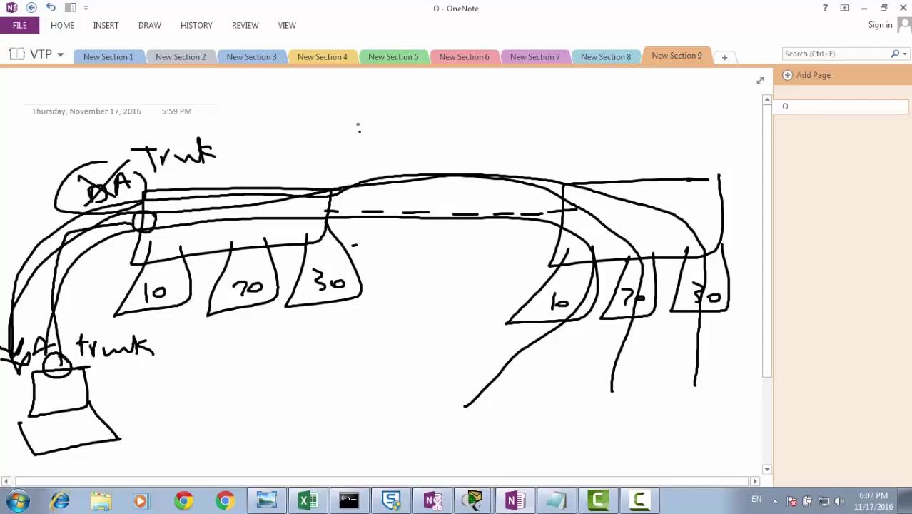
Handwrite the title "Harden" above the diagram and double-underline it
{"action": "mouse_move", "coordinate": [349, 103]}
{"action": "left_mouse_down"}
{"action": "mouse_move", "coordinate": [361, 143]}
{"action": "mouse_move", "coordinate": [490, 110]}
{"action": "mouse_move", "coordinate": [555, 132]}
{"action": "mouse_move", "coordinate": [390, 153]}
{"action": "left_mouse_up"}
{"action": "left_click_drag", "start_coordinate": [509, 146], "coordinate": [377, 153]}
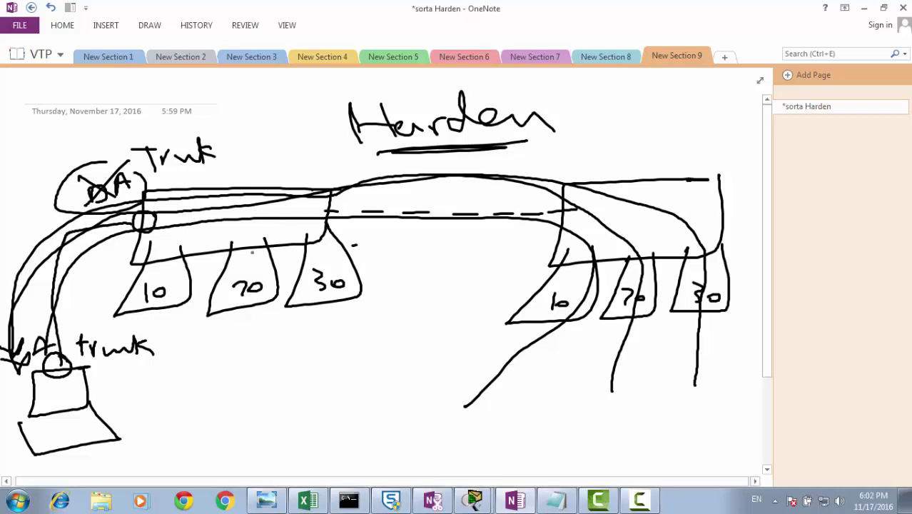
Draw circled ports with lines down from the first switch's VLANs 20, 30 and 10, ending VLAN 10's line at a small computer
{"action": "mouse_move", "coordinate": [252, 252]}
{"action": "left_mouse_down"}
{"action": "mouse_move", "coordinate": [244, 247]}
{"action": "mouse_move", "coordinate": [260, 369]}
{"action": "left_mouse_up"}
{"action": "left_click_drag", "start_coordinate": [322, 239], "coordinate": [352, 341]}
{"action": "mouse_move", "coordinate": [170, 254]}
{"action": "left_mouse_down"}
{"action": "mouse_move", "coordinate": [188, 347]}
{"action": "mouse_move", "coordinate": [182, 365]}
{"action": "mouse_move", "coordinate": [201, 363]}
{"action": "mouse_move", "coordinate": [187, 386]}
{"action": "left_mouse_up"}
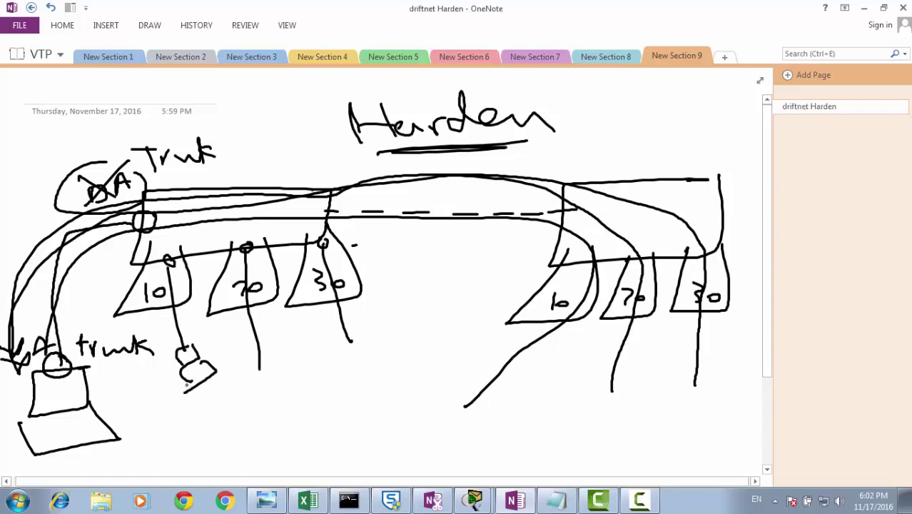
Add a new section and draw two linked switch boxes, each containing a pair of opposing arrows
{"action": "left_click", "coordinate": [726, 57]}
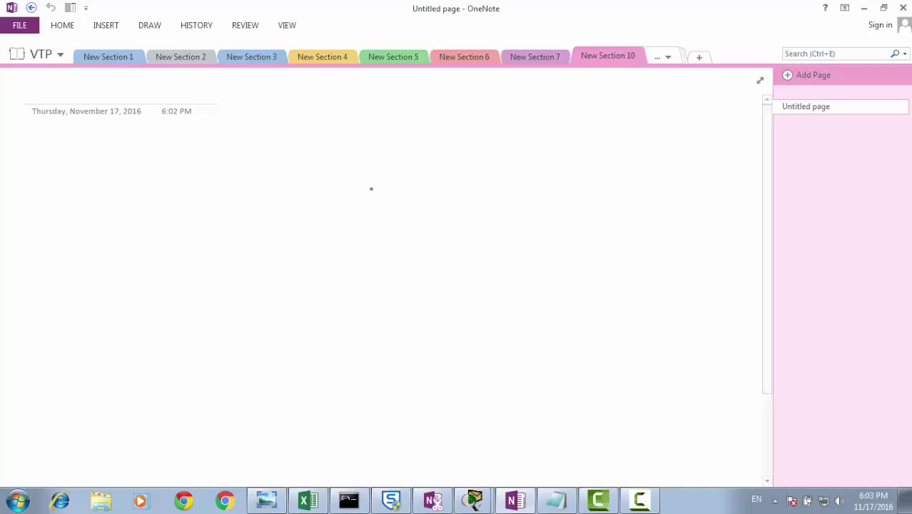
{"action": "mouse_move", "coordinate": [104, 204]}
{"action": "left_mouse_down"}
{"action": "mouse_move", "coordinate": [336, 196]}
{"action": "mouse_move", "coordinate": [342, 245]}
{"action": "mouse_move", "coordinate": [138, 267]}
{"action": "mouse_move", "coordinate": [103, 210]}
{"action": "left_mouse_up"}
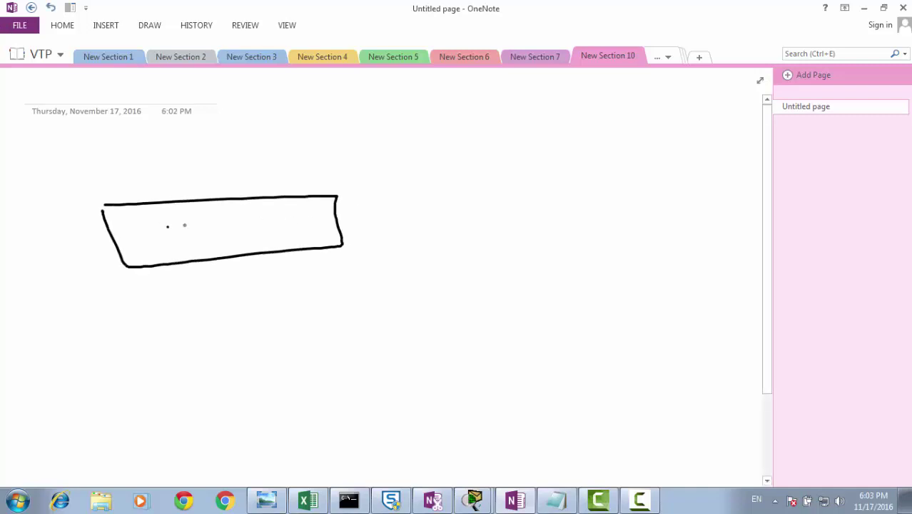
{"action": "mouse_move", "coordinate": [167, 227]}
{"action": "left_mouse_down"}
{"action": "mouse_move", "coordinate": [297, 218]}
{"action": "mouse_move", "coordinate": [205, 248]}
{"action": "left_mouse_up"}
{"action": "left_click_drag", "start_coordinate": [330, 227], "coordinate": [473, 215]}
{"action": "mouse_move", "coordinate": [475, 183]}
{"action": "left_mouse_down"}
{"action": "mouse_move", "coordinate": [492, 247]}
{"action": "mouse_move", "coordinate": [670, 243]}
{"action": "mouse_move", "coordinate": [502, 248]}
{"action": "left_mouse_up"}
{"action": "mouse_move", "coordinate": [545, 202]}
{"action": "left_mouse_down"}
{"action": "mouse_move", "coordinate": [606, 225]}
{"action": "mouse_move", "coordinate": [545, 237]}
{"action": "left_mouse_up"}
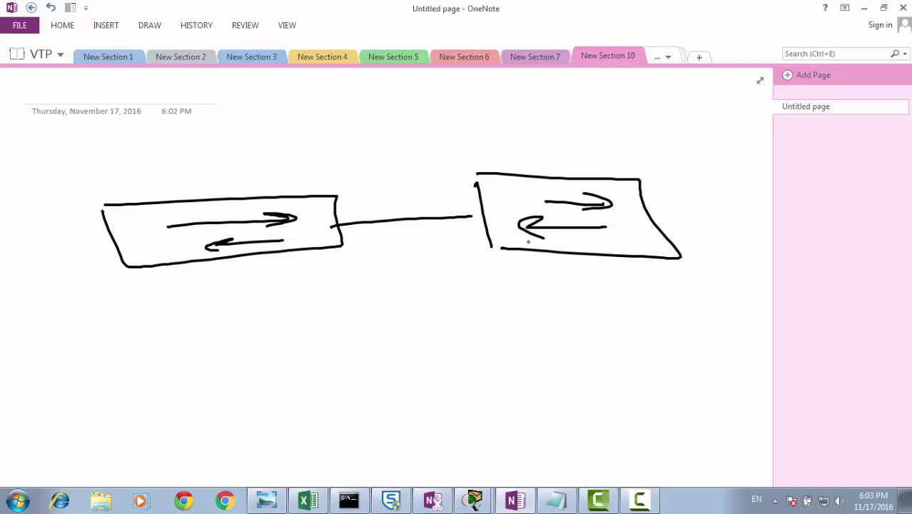
Draw three VLAN boxes under the left switch and label them 10, 20 and 30
{"action": "mouse_move", "coordinate": [148, 266]}
{"action": "left_mouse_down"}
{"action": "mouse_move", "coordinate": [129, 348]}
{"action": "mouse_move", "coordinate": [205, 299]}
{"action": "mouse_move", "coordinate": [187, 268]}
{"action": "left_mouse_up"}
{"action": "mouse_move", "coordinate": [212, 257]}
{"action": "left_mouse_down"}
{"action": "mouse_move", "coordinate": [234, 327]}
{"action": "mouse_move", "coordinate": [281, 287]}
{"action": "left_mouse_up"}
{"action": "left_click_drag", "start_coordinate": [251, 248], "coordinate": [280, 286]}
{"action": "mouse_move", "coordinate": [281, 246]}
{"action": "left_mouse_down"}
{"action": "mouse_move", "coordinate": [284, 284]}
{"action": "mouse_move", "coordinate": [341, 261]}
{"action": "mouse_move", "coordinate": [333, 240]}
{"action": "left_mouse_up"}
{"action": "left_click", "coordinate": [178, 320]}
{"action": "mouse_move", "coordinate": [158, 320]}
{"action": "left_mouse_down"}
{"action": "mouse_move", "coordinate": [165, 330]}
{"action": "mouse_move", "coordinate": [180, 318]}
{"action": "left_mouse_up"}
{"action": "left_click_drag", "start_coordinate": [232, 300], "coordinate": [246, 310]}
{"action": "left_click_drag", "start_coordinate": [258, 297], "coordinate": [259, 297]}
{"action": "mouse_move", "coordinate": [314, 291]}
{"action": "left_mouse_down"}
{"action": "mouse_move", "coordinate": [318, 302]}
{"action": "mouse_move", "coordinate": [342, 293]}
{"action": "left_mouse_up"}
Draw three VLAN boxes under the right switch and label them 10, 20 and 30
{"action": "mouse_move", "coordinate": [503, 245]}
{"action": "left_mouse_down"}
{"action": "mouse_move", "coordinate": [489, 277]}
{"action": "mouse_move", "coordinate": [517, 310]}
{"action": "mouse_move", "coordinate": [541, 247]}
{"action": "left_mouse_up"}
{"action": "left_click_drag", "start_coordinate": [507, 273], "coordinate": [508, 292]}
{"action": "left_click_drag", "start_coordinate": [517, 282], "coordinate": [516, 283]}
{"action": "mouse_move", "coordinate": [572, 246]}
{"action": "left_mouse_down"}
{"action": "mouse_move", "coordinate": [555, 303]}
{"action": "mouse_move", "coordinate": [599, 247]}
{"action": "left_mouse_up"}
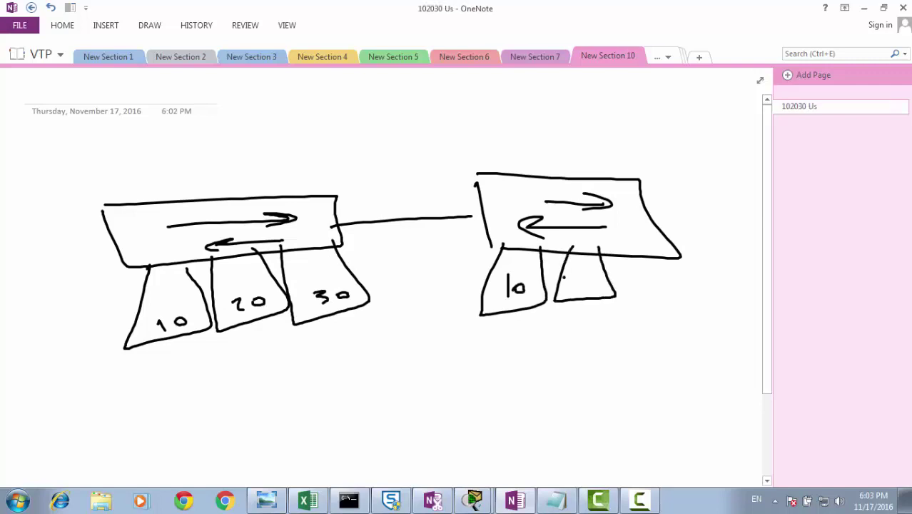
{"action": "mouse_move", "coordinate": [564, 280]}
{"action": "left_mouse_down"}
{"action": "mouse_move", "coordinate": [580, 290]}
{"action": "mouse_move", "coordinate": [581, 282]}
{"action": "left_mouse_up"}
{"action": "left_click_drag", "start_coordinate": [643, 245], "coordinate": [629, 299]}
{"action": "mouse_move", "coordinate": [630, 298]}
{"action": "left_mouse_down"}
{"action": "mouse_move", "coordinate": [677, 254]}
{"action": "mouse_move", "coordinate": [646, 284]}
{"action": "mouse_move", "coordinate": [669, 277]}
{"action": "left_mouse_up"}
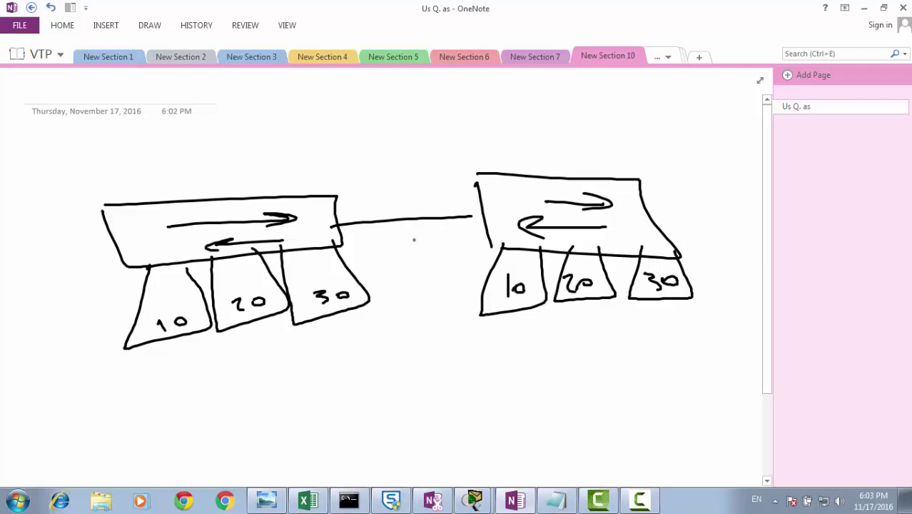
Sketch a laptop linked to the left switch and handwrite "vlan1" and "native" above it
{"action": "left_click_drag", "start_coordinate": [119, 278], "coordinate": [60, 373]}
{"action": "left_click_drag", "start_coordinate": [121, 327], "coordinate": [70, 373]}
{"action": "left_click_drag", "start_coordinate": [57, 282], "coordinate": [105, 246]}
{"action": "left_click_drag", "start_coordinate": [101, 263], "coordinate": [113, 250]}
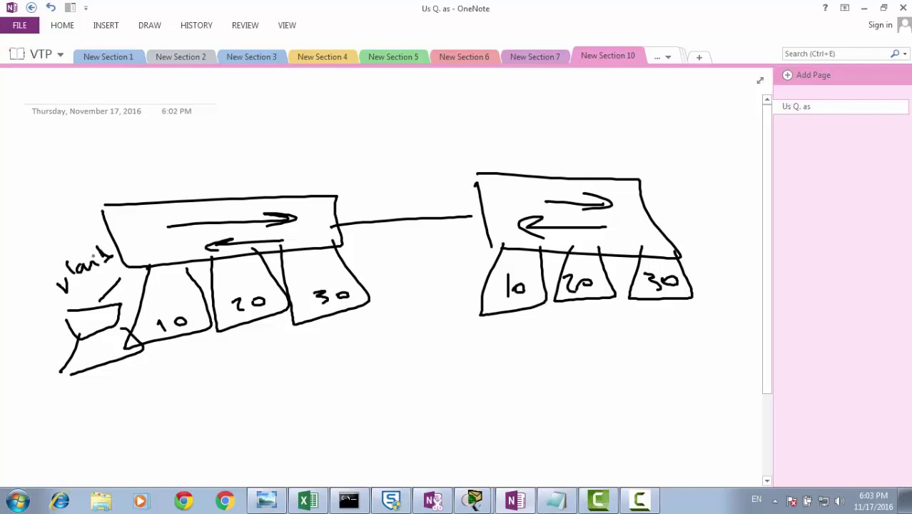
{"action": "mouse_move", "coordinate": [24, 241]}
{"action": "left_mouse_down"}
{"action": "mouse_move", "coordinate": [67, 225]}
{"action": "mouse_move", "coordinate": [93, 182]}
{"action": "mouse_move", "coordinate": [136, 195]}
{"action": "left_mouse_up"}
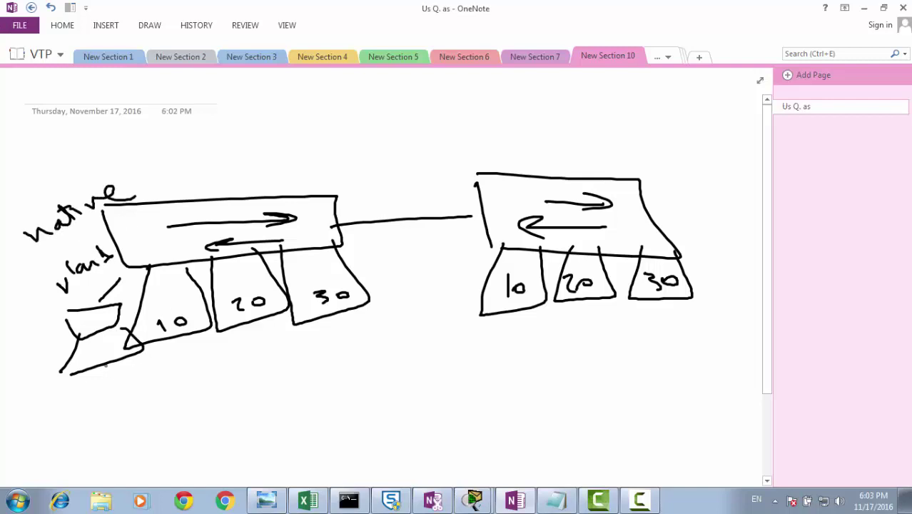
Draw a frame below the laptop, joined by a short line, with a tag cell labelled 10
{"action": "mouse_move", "coordinate": [108, 360]}
{"action": "left_mouse_down"}
{"action": "mouse_move", "coordinate": [109, 402]}
{"action": "mouse_move", "coordinate": [302, 397]}
{"action": "mouse_move", "coordinate": [113, 459]}
{"action": "mouse_move", "coordinate": [103, 416]}
{"action": "left_mouse_up"}
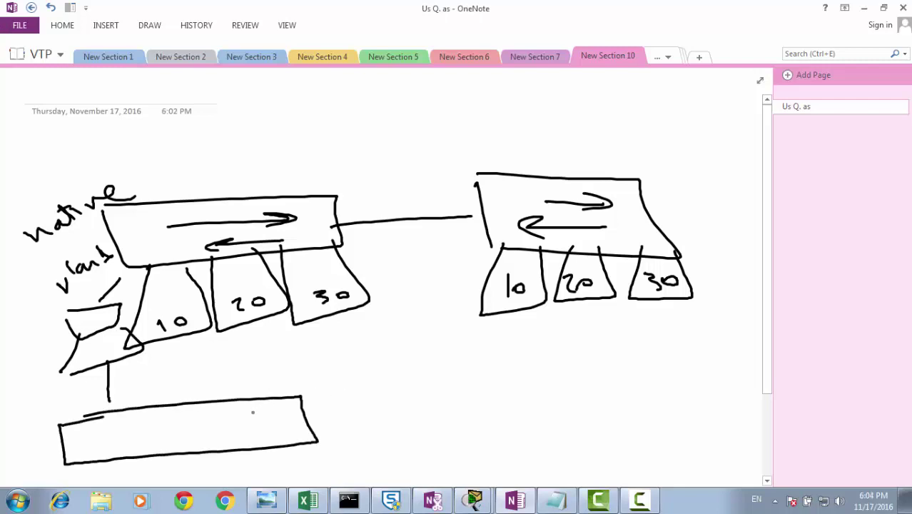
{"action": "left_click_drag", "start_coordinate": [189, 401], "coordinate": [199, 449]}
{"action": "left_click_drag", "start_coordinate": [236, 397], "coordinate": [245, 441]}
{"action": "mouse_move", "coordinate": [204, 416]}
{"action": "left_mouse_down"}
{"action": "mouse_move", "coordinate": [206, 434]}
{"action": "mouse_move", "coordinate": [212, 421]}
{"action": "left_mouse_up"}
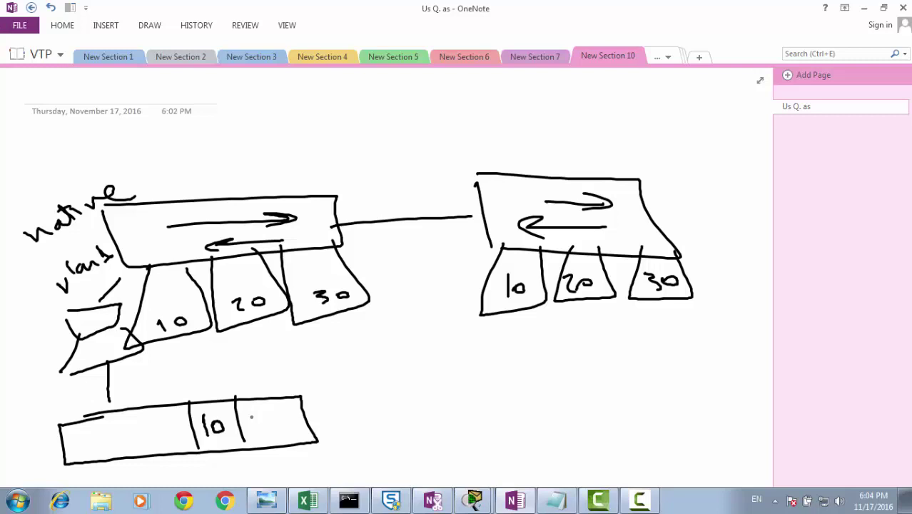
Draw an arrow from the laptop through the left switch to its link and underline the word "native"
{"action": "mouse_move", "coordinate": [91, 330]}
{"action": "left_mouse_down"}
{"action": "mouse_move", "coordinate": [87, 317]}
{"action": "mouse_move", "coordinate": [114, 267]}
{"action": "mouse_move", "coordinate": [222, 233]}
{"action": "mouse_move", "coordinate": [341, 213]}
{"action": "mouse_move", "coordinate": [330, 222]}
{"action": "left_mouse_up"}
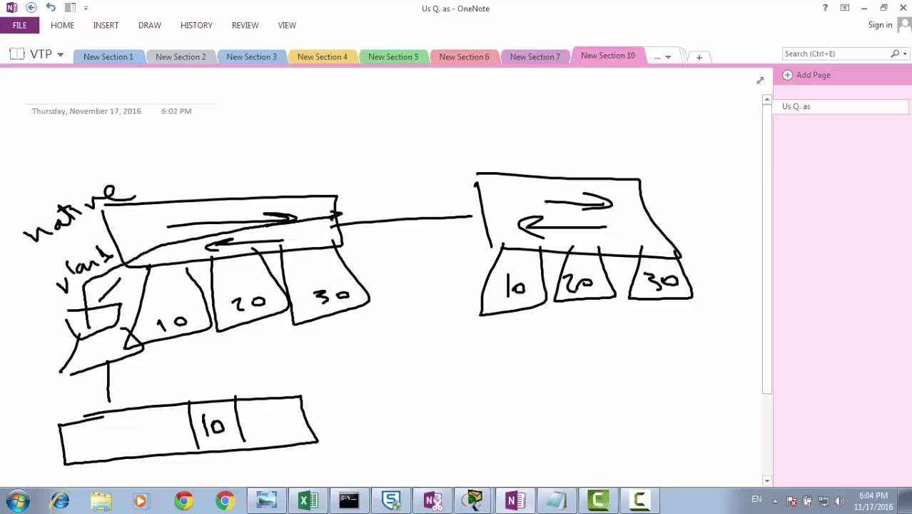
{"action": "mouse_move", "coordinate": [84, 303]}
{"action": "left_mouse_down"}
{"action": "mouse_move", "coordinate": [84, 283]}
{"action": "mouse_move", "coordinate": [103, 276]}
{"action": "left_mouse_up"}
{"action": "left_click_drag", "start_coordinate": [99, 223], "coordinate": [60, 241]}
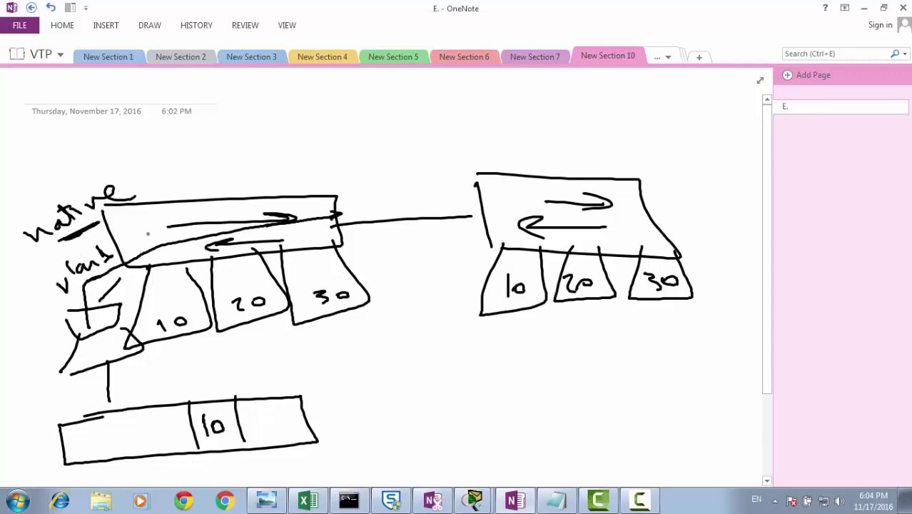
Draw a frame box above the link between the two switches and label it 10
{"action": "mouse_move", "coordinate": [364, 190]}
{"action": "left_mouse_down"}
{"action": "mouse_move", "coordinate": [465, 190]}
{"action": "mouse_move", "coordinate": [471, 203]}
{"action": "mouse_move", "coordinate": [367, 213]}
{"action": "mouse_move", "coordinate": [349, 192]}
{"action": "mouse_move", "coordinate": [411, 199]}
{"action": "left_mouse_up"}
{"action": "left_click", "coordinate": [408, 198]}
{"action": "left_click", "coordinate": [418, 197]}
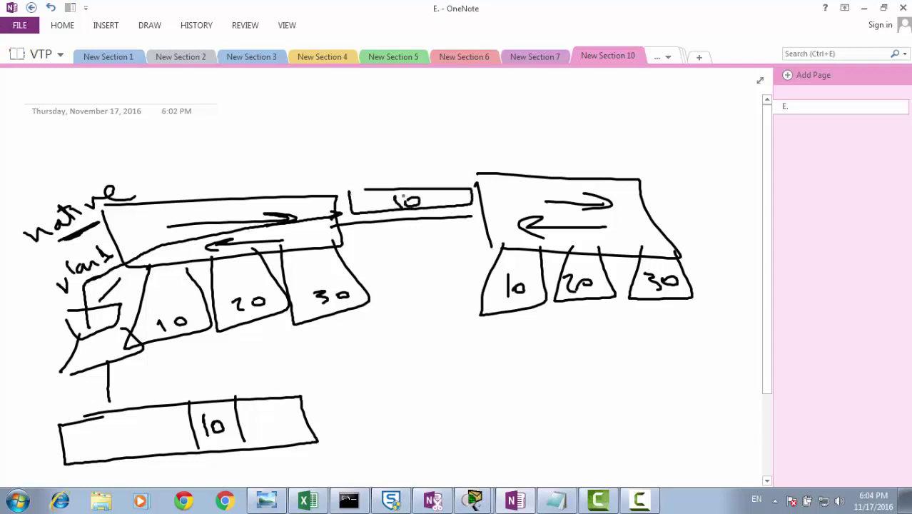